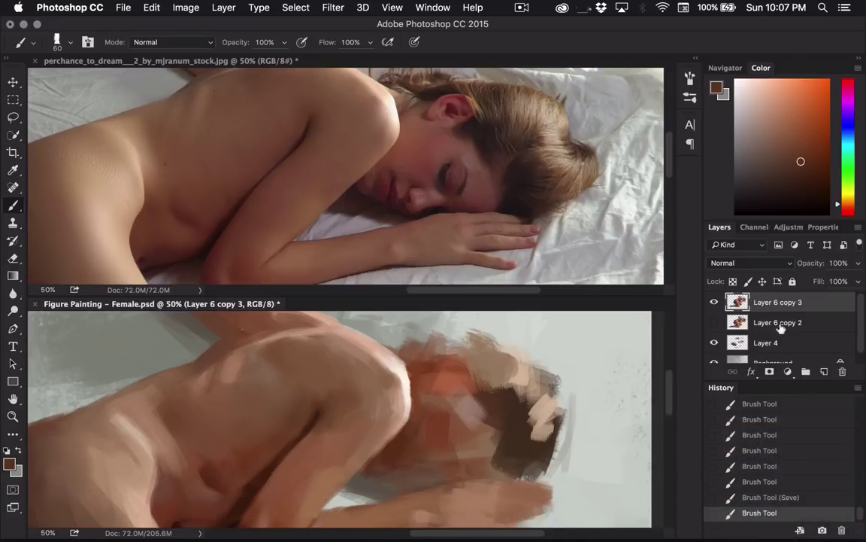
- Add a new layer above Layer 6 copy 3 and paint warm reddish skin tones around the ear, enlarging the brush to 125 px
left_click(824, 371)
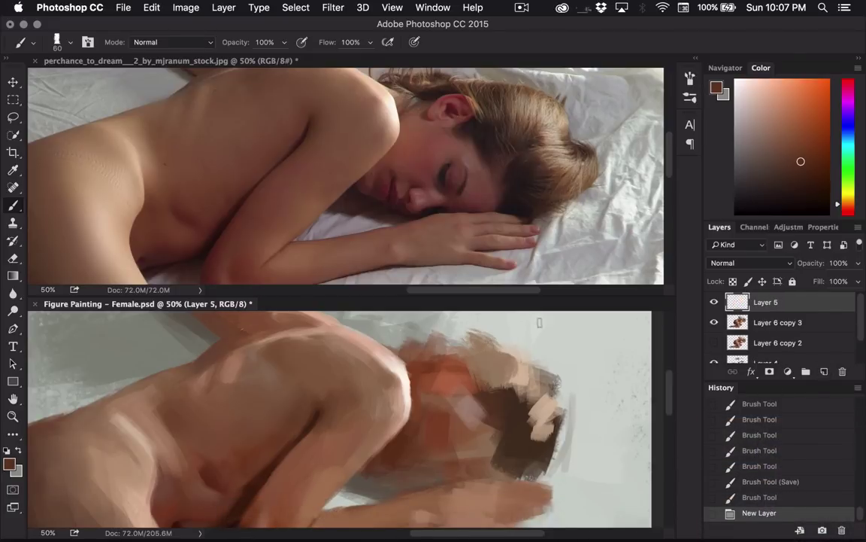
left_click(430, 415, "alt")
left_click(805, 124)
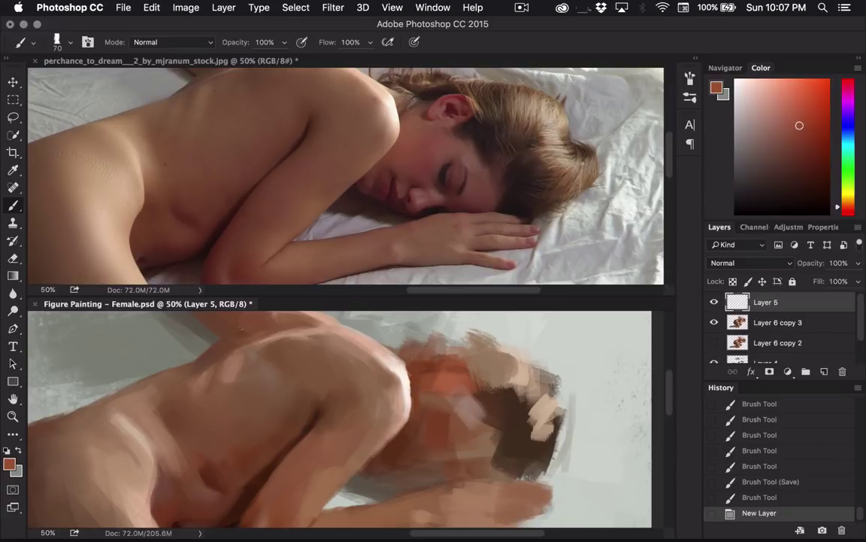
key("]")
key("]")
key("]")
key("]")
left_click_drag(436, 415, 439, 397)
mouse_move(439, 399)
left_mouse_down()
mouse_move(415, 425)
mouse_move(424, 390)
mouse_move(428, 416)
mouse_move(431, 381)
left_mouse_up()
left_click(784, 122)
key("]")
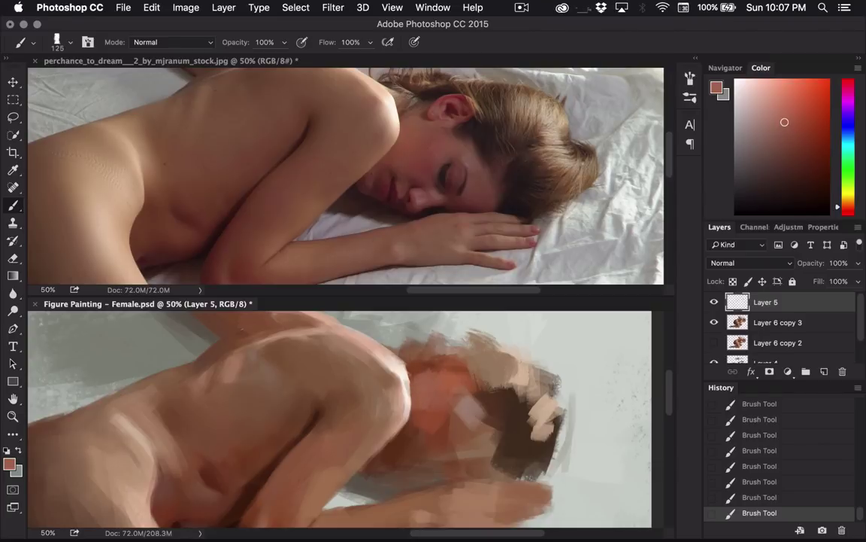
- Paint a dark red-brown patch of hair above the ear, switching from a 70 px brush to the 150 px bristle brush
key("bracketleft")
key("bracketleft")
left_click_drag(806, 155, 799, 180)
key("bracketleft")
key("bracketleft")
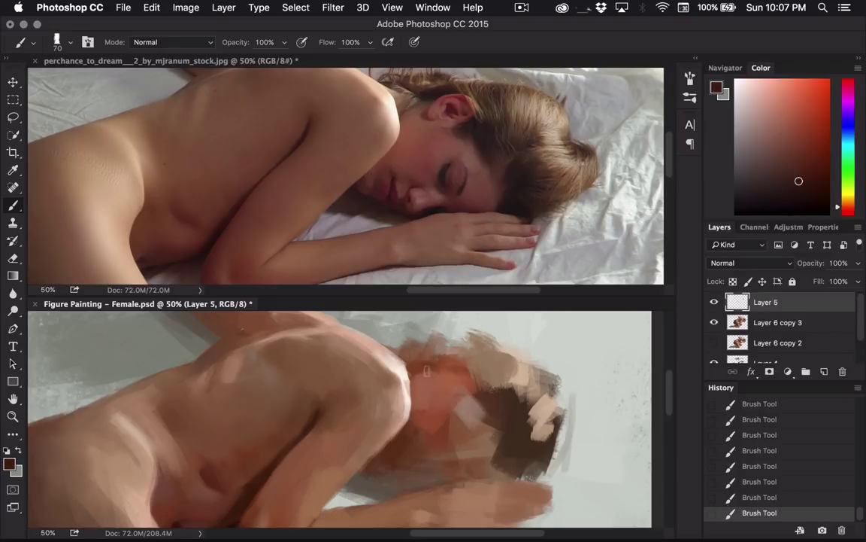
mouse_move(443, 370)
left_mouse_down()
mouse_move(432, 362)
mouse_move(450, 367)
mouse_move(448, 352)
mouse_move(439, 360)
left_mouse_up()
right_click(450, 368)
left_click(492, 381)
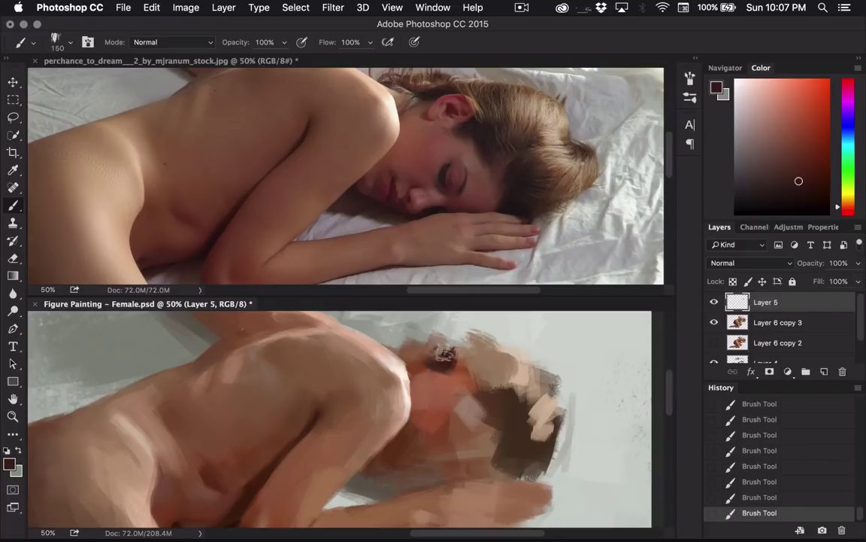
key("bracketleft")
key("bracketright")
- Paint golden-brown hair strokes along the hairline behind the ear with the bristle brush
left_click(792, 153)
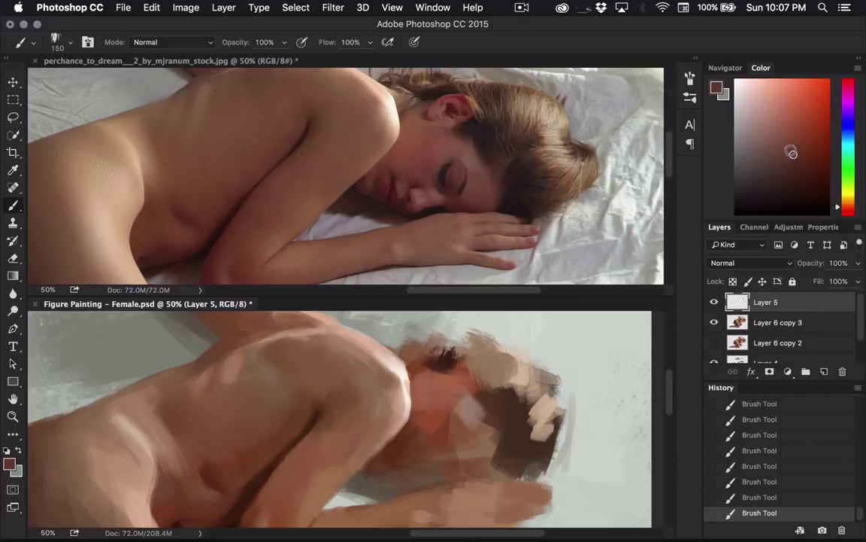
left_click_drag(852, 208, 853, 201)
left_click(785, 135)
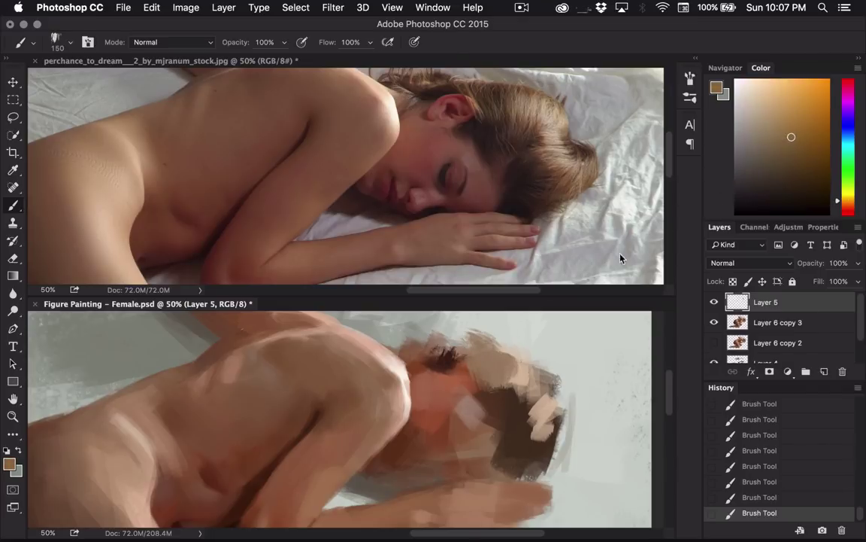
left_click_drag(465, 350, 496, 376)
key("bracketright")
- Paint darker brown strokes through the hair above the forehead with a 200 px bristle brush
left_click(802, 148)
left_click(813, 164)
key("bracketright")
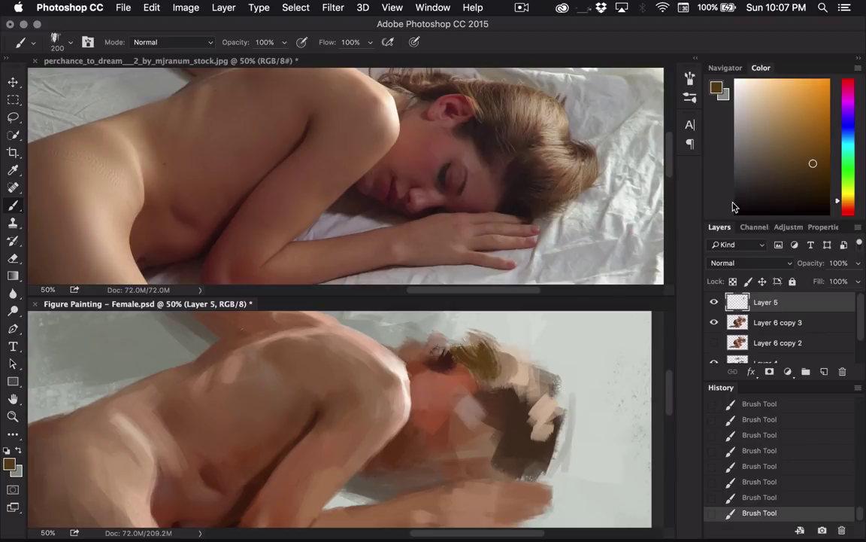
left_click(810, 171)
left_click_drag(850, 211, 850, 202)
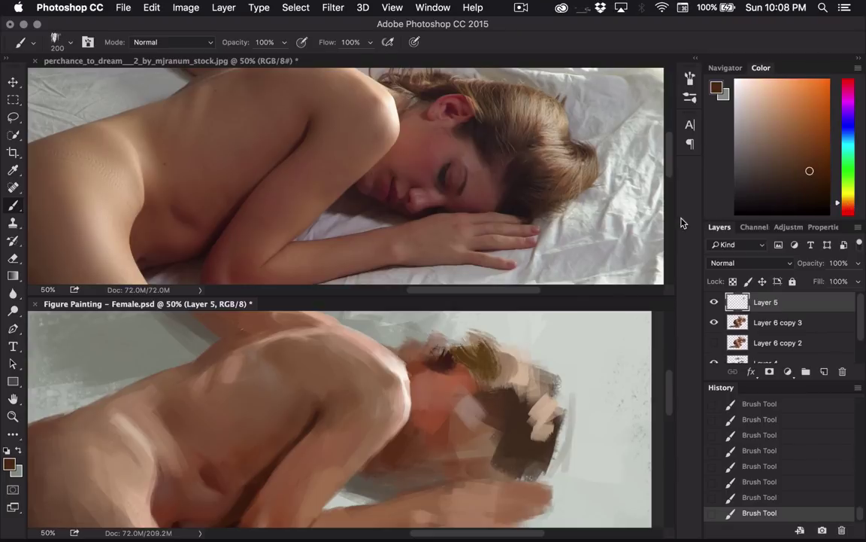
key("bracketright")
left_click_drag(482, 361, 513, 383)
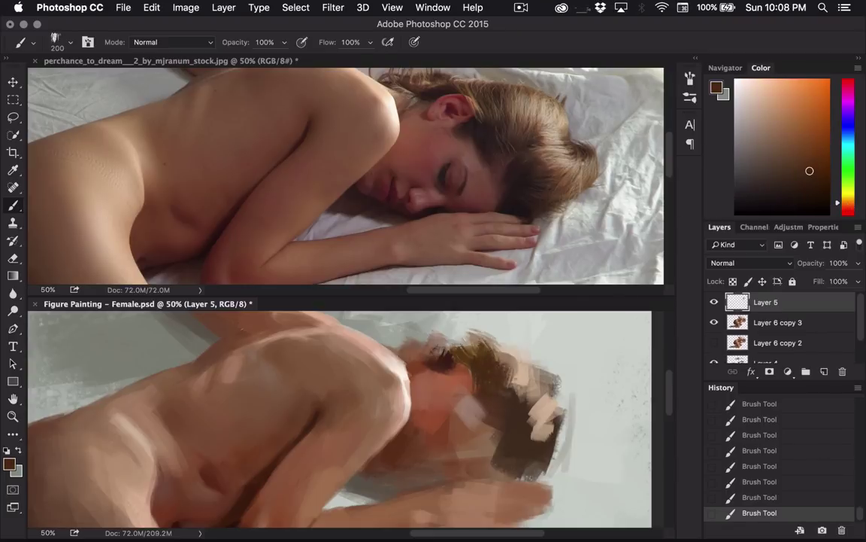
- Block in near-black brown hair shadows beside the temple with a 150 to 175 px bristle brush
key("bracketleft")
key("bracketleft")
left_click(812, 190)
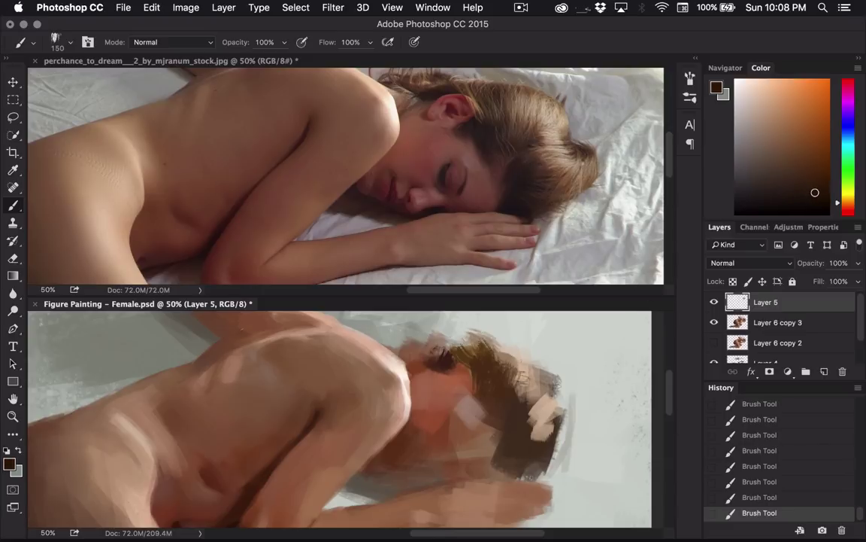
key("bracketleft")
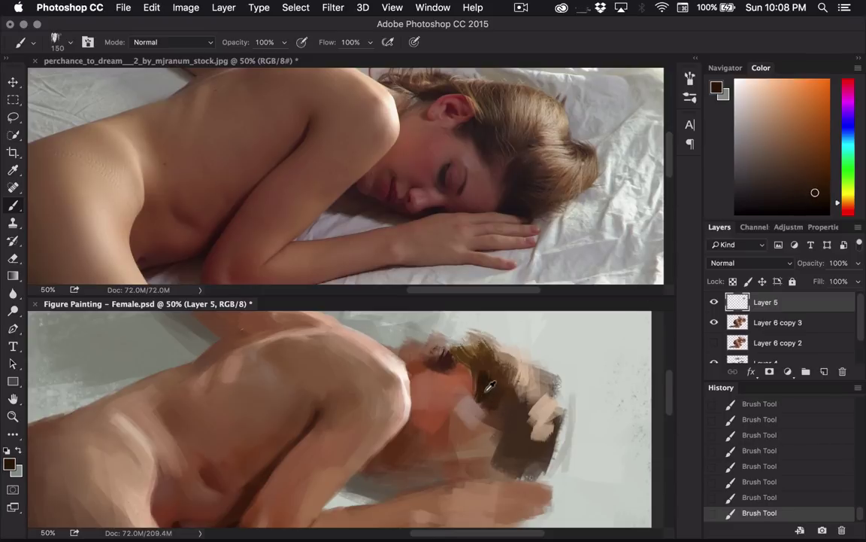
key("bracketright")
mouse_move(481, 399)
left_mouse_down()
mouse_move(499, 400)
mouse_move(499, 417)
left_mouse_up()
left_click(509, 395, "alt")
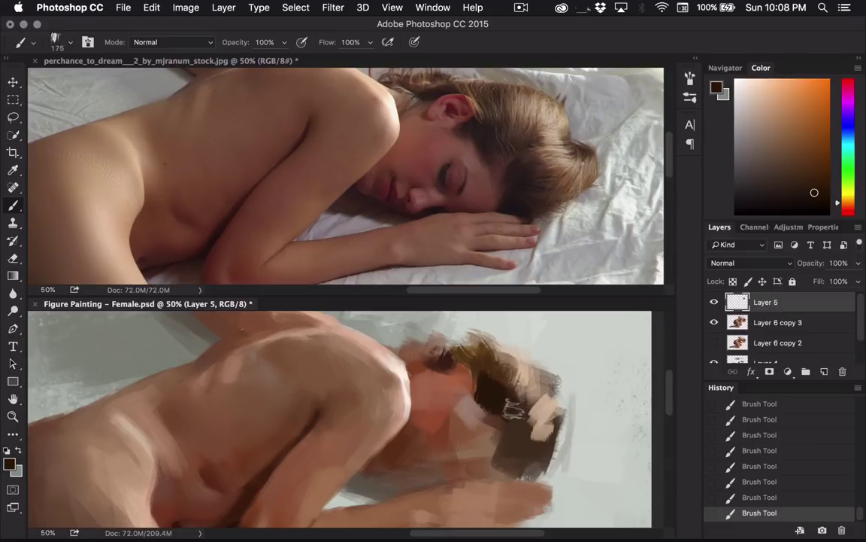
- Paint muted medium-brown strokes across the crown of the hair, sampling the tone from the reference photo's hair
left_click(798, 167)
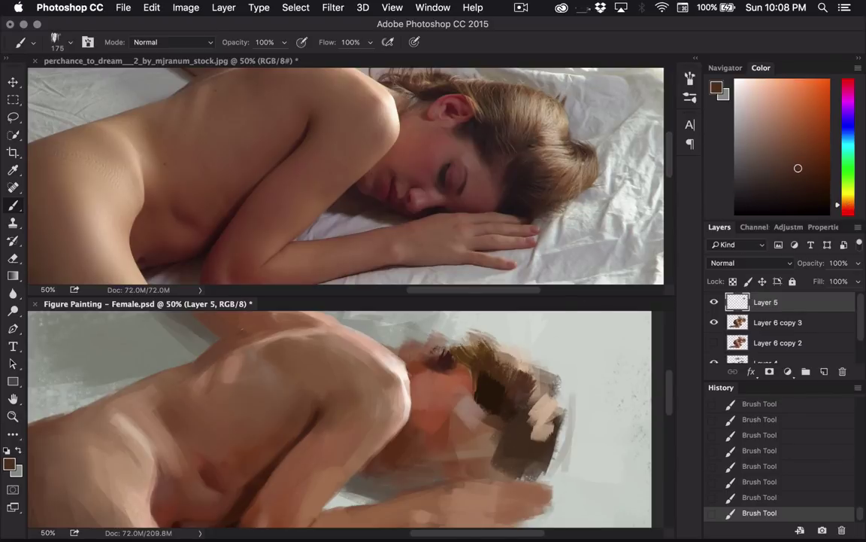
left_click(536, 142, "alt")
key("bracketleft")
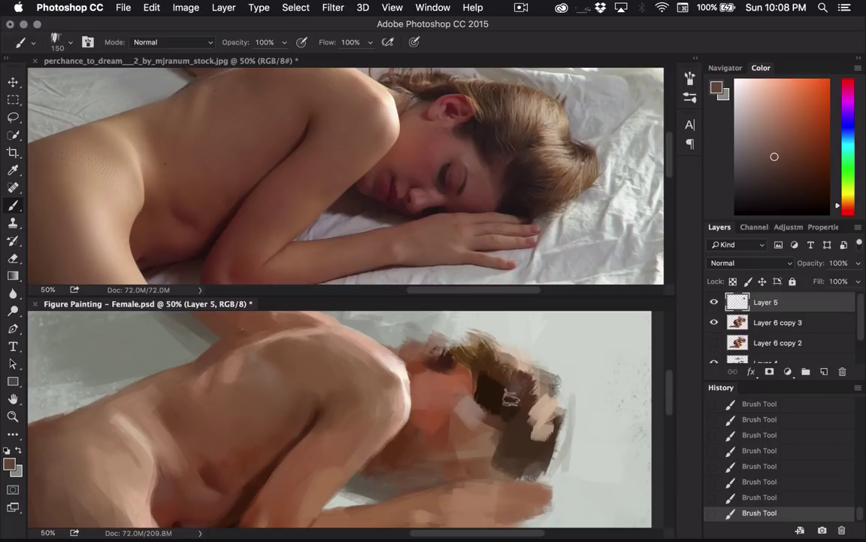
mouse_move(537, 385)
left_mouse_down()
mouse_move(537, 413)
mouse_move(513, 423)
mouse_move(531, 434)
mouse_move(519, 406)
left_mouse_up()
- Extend the dark hair mass toward the back of the head, using dark browns sampled from the reference and the painting
left_click(529, 194, "alt")
key("bracketright")
left_click(496, 390, "alt")
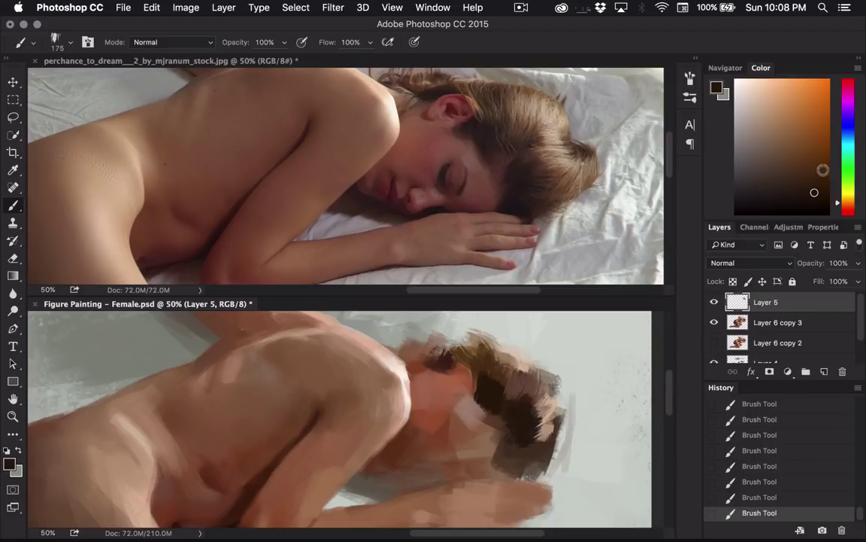
left_click(810, 180)
key("bracketright")
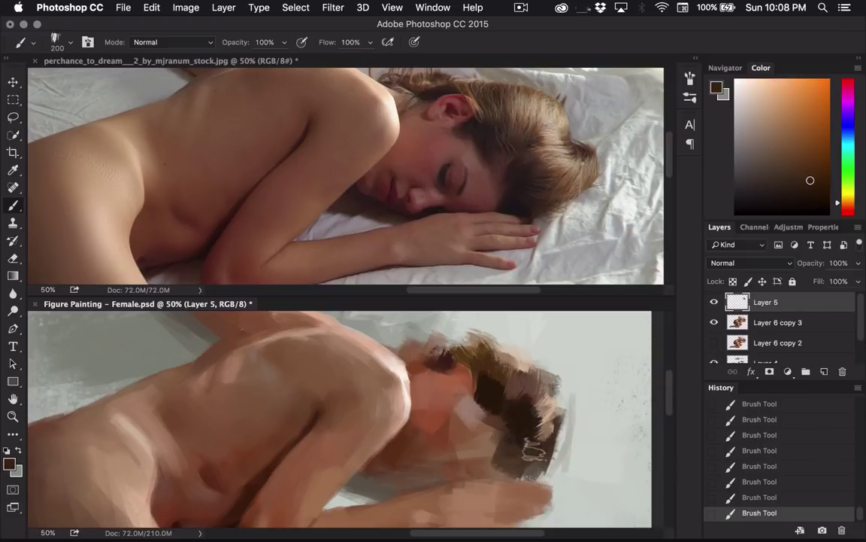
- Choose the 94 px spatter brush, enlarge it, and fill the hair above the hand with very dark brown
right_click(481, 403)
left_click(600, 384)
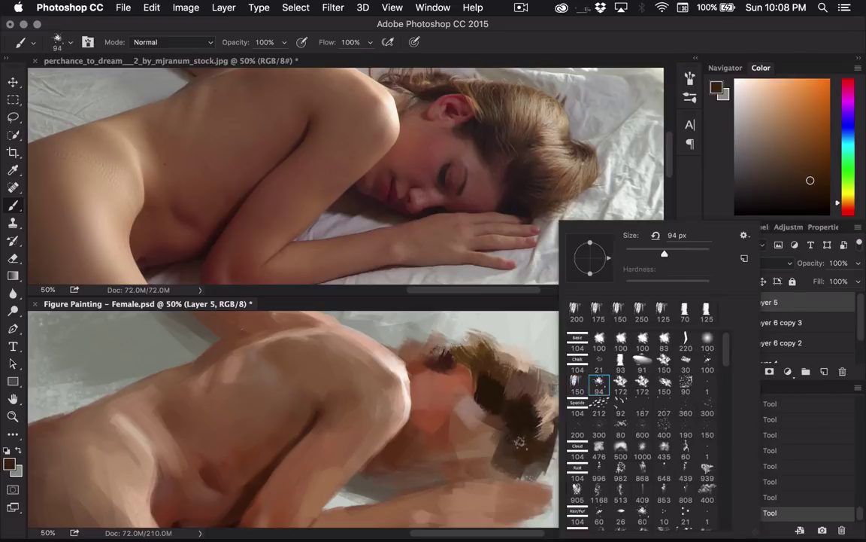
left_click(519, 441)
key("bracketright")
key("bracketright")
key("bracketright")
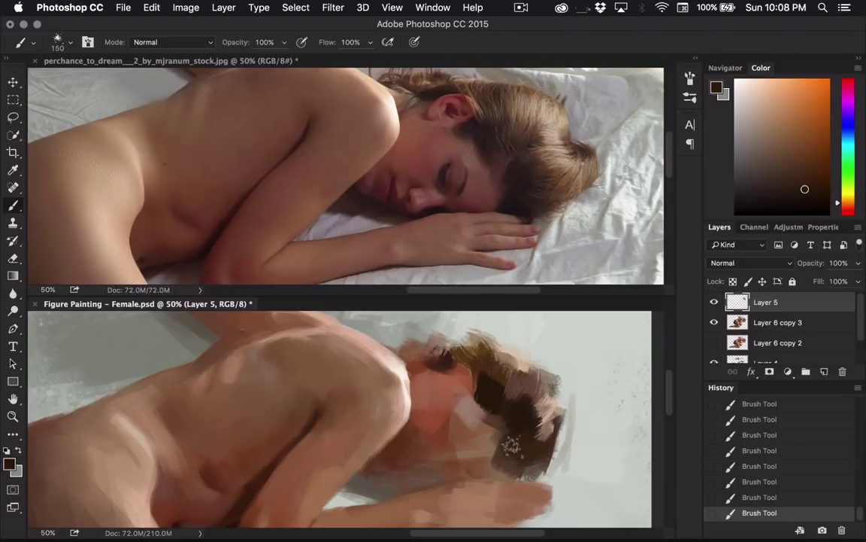
left_click(813, 198)
left_click(817, 201)
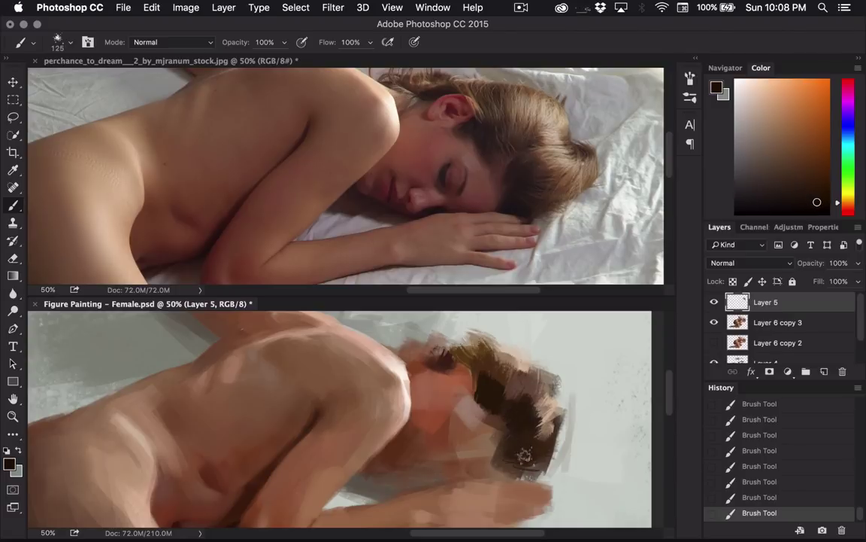
key("bracketleft")
key("bracketleft")
key("bracketright")
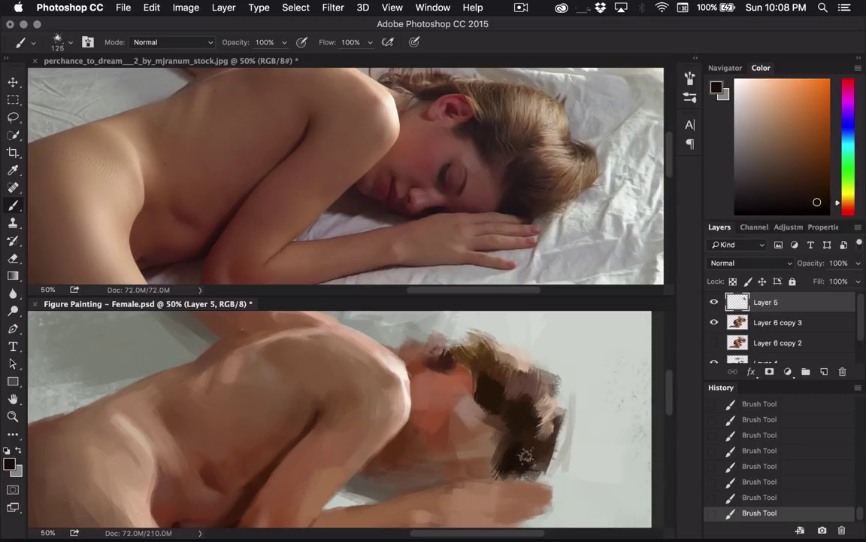
- Sample a medium brown from the hair and add wispy strokes along the bun's outer edge with a 175 px spatter brush
left_click(509, 390, "alt")
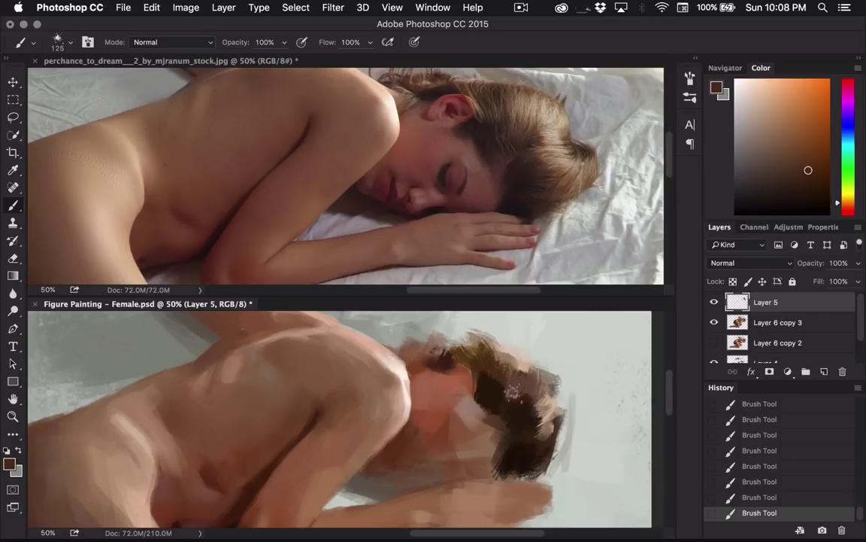
key("bracketright")
key("bracketright")
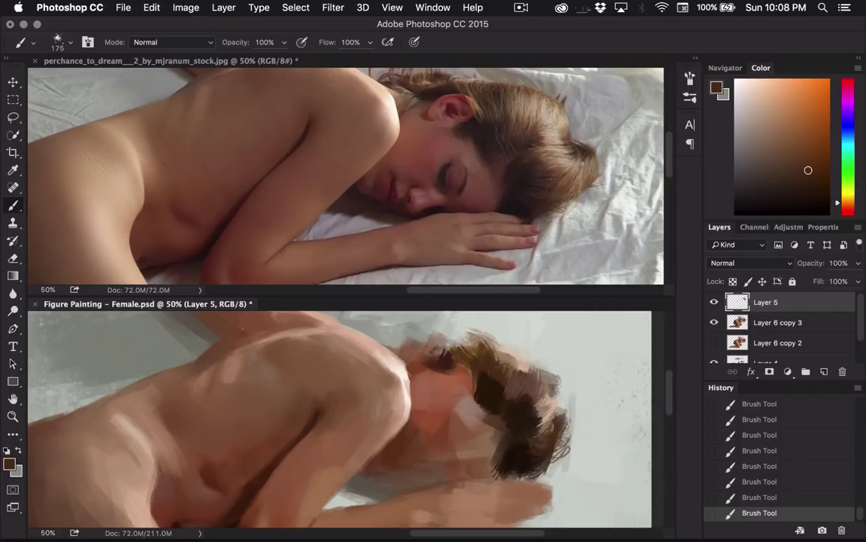
- Switch to the 93 px chalk brush, enlarge it to 150 px, and smooth the dark browns across the bun
right_click(504, 385)
left_click(626, 362)
key("Return")
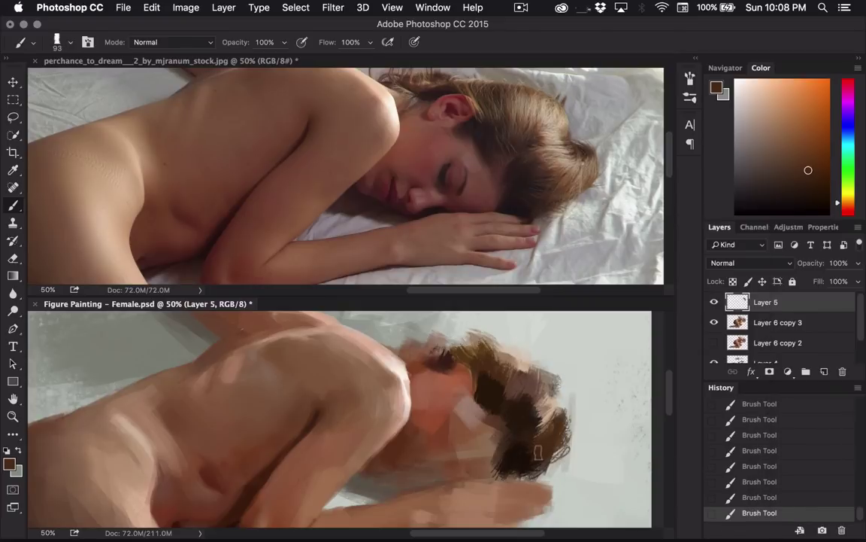
key("bracketright")
key("bracketright")
key("bracketright")
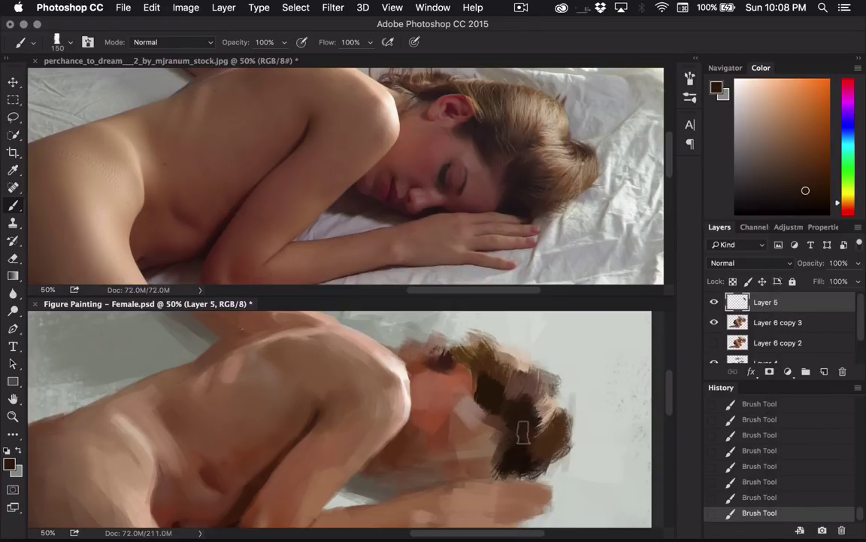
left_click(528, 459, "alt")
key("bracketleft")
key("bracketleft")
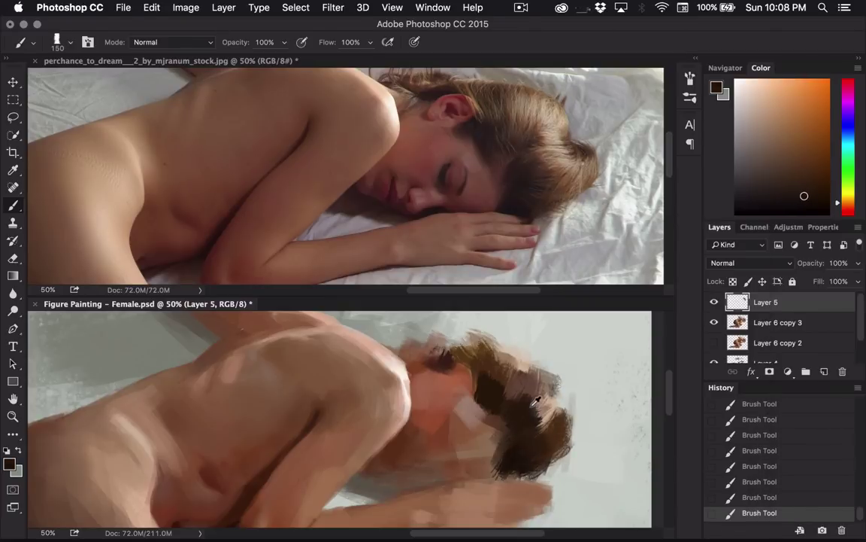
- Blend sampled medium and dark browns between the crown and the bun with a 90 px chalk brush
left_click(468, 353, "alt")
key("bracketleft")
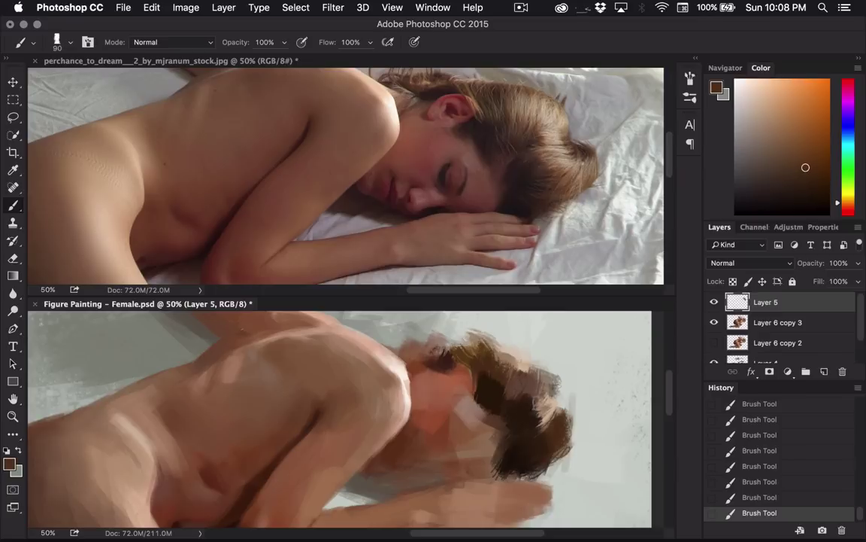
left_click(531, 425, "alt")
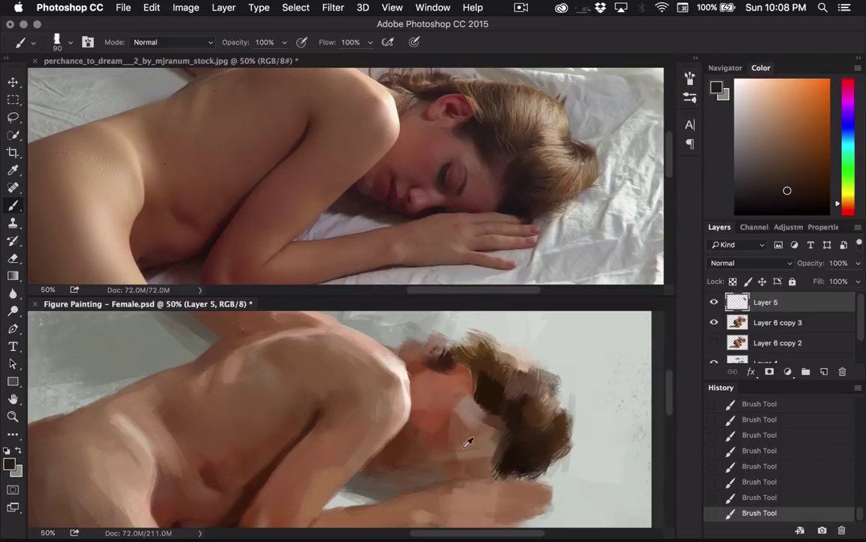
- Paint the lower face with a sampled reddish brown at 100 to 125 px, and merge Layer 5 down
left_click(440, 422, "alt")
key("bracketright")
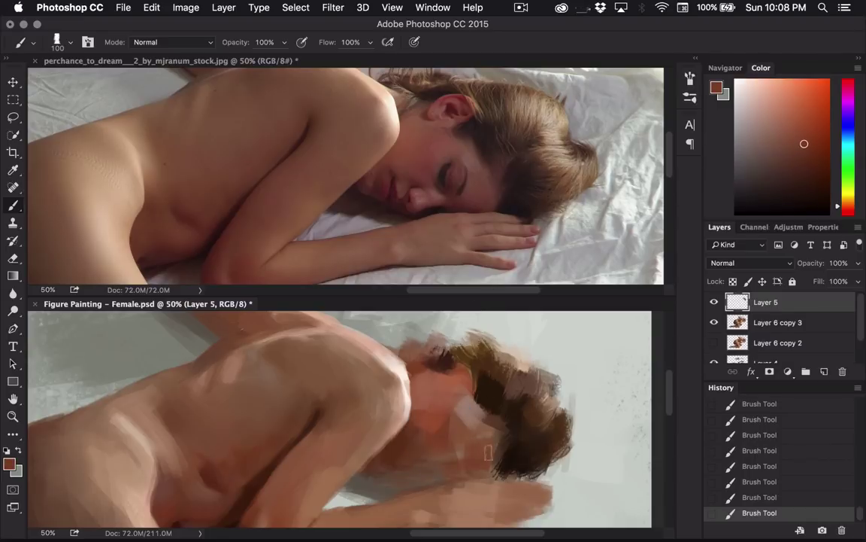
key("bracketright")
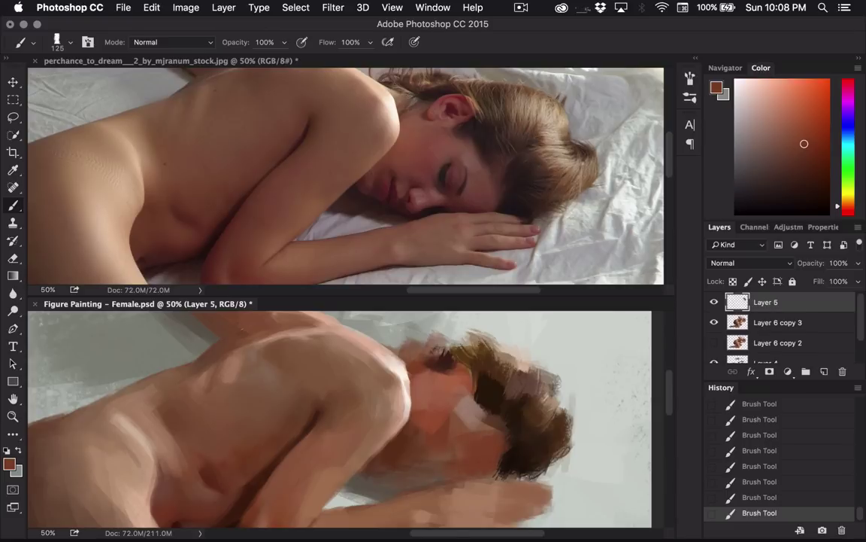
key("bracketleft")
key("bracketleft")
key("super+e")
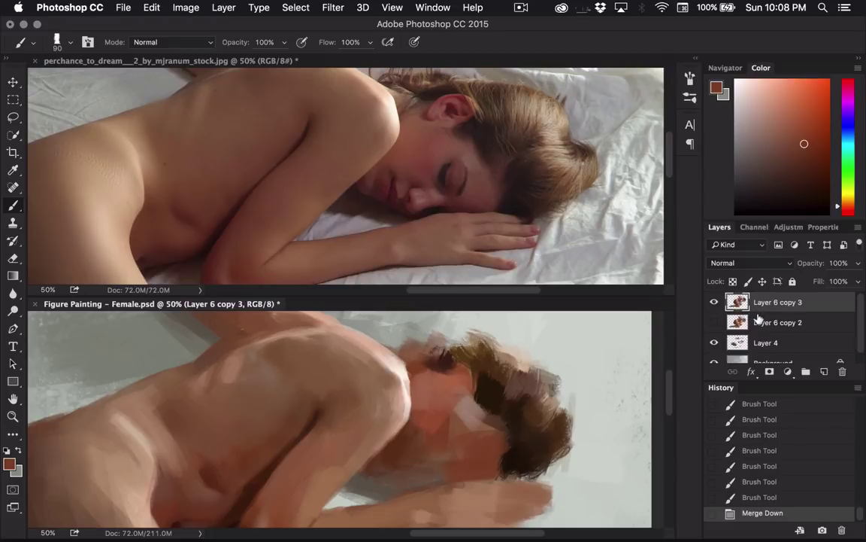
- Erase the stray paint along the chin edge between the shoulder and the forearm with a 40 to 45 px eraser
key("e")
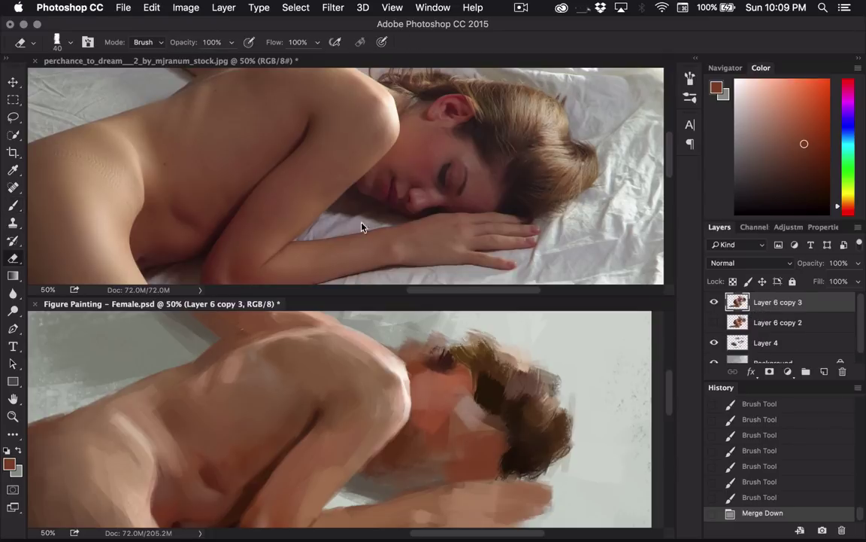
left_click(370, 473)
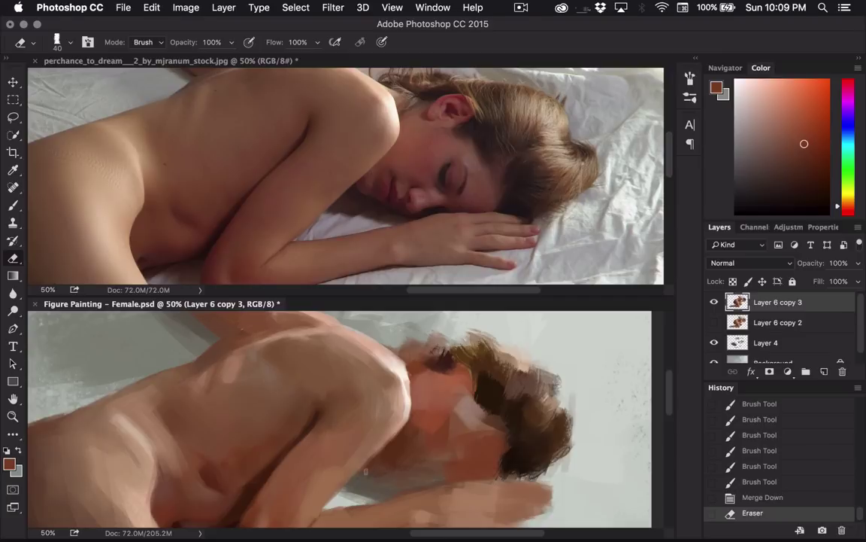
left_click(371, 473)
left_click(370, 473)
left_click(371, 474)
left_click(372, 474)
left_click(372, 474)
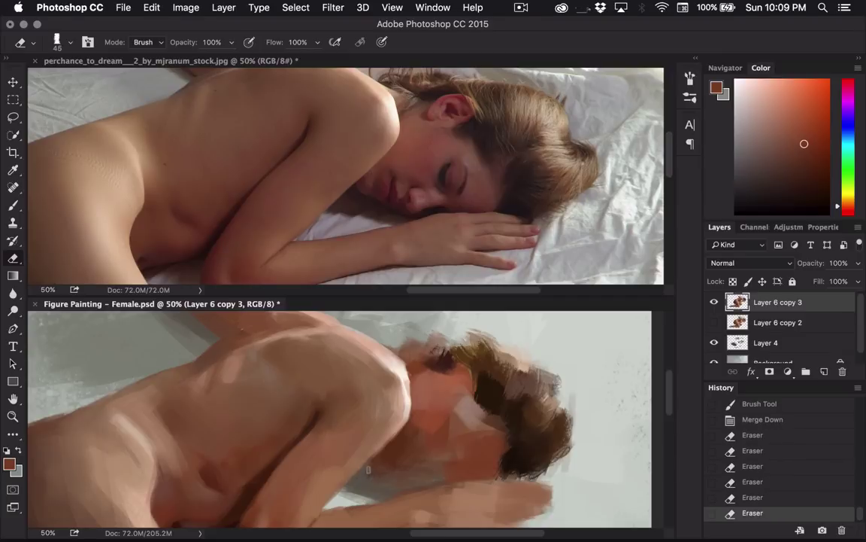
left_click(370, 470)
left_click(378, 472)
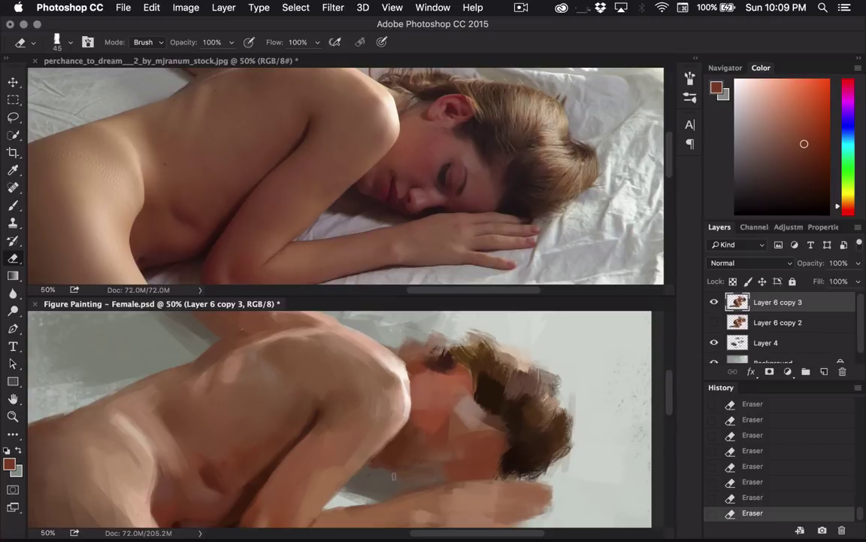
- Paint the dark shadow between the chin and the forearm on Layer 4 with a sampled dark reddish brown at 150 px
left_click(761, 343)
key("b")
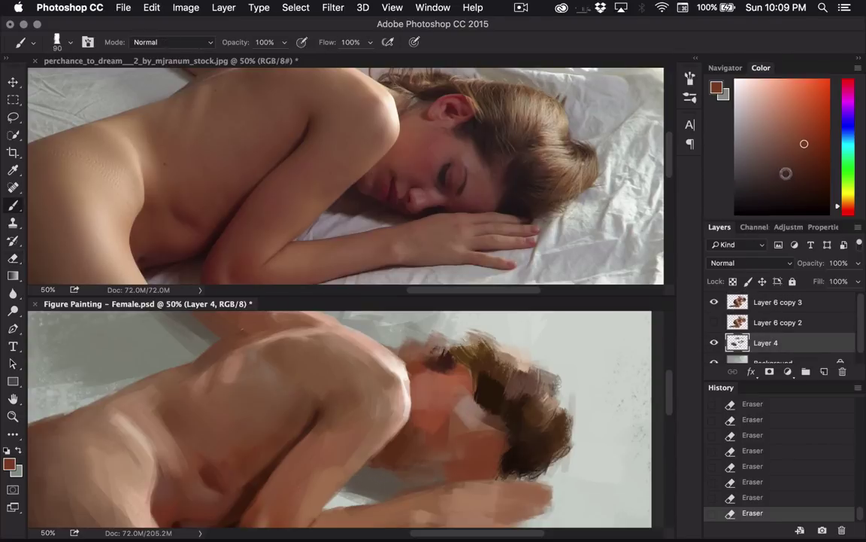
left_click(350, 200, "alt")
key("bracketright")
key("bracketright")
key("bracketright")
left_click(373, 475)
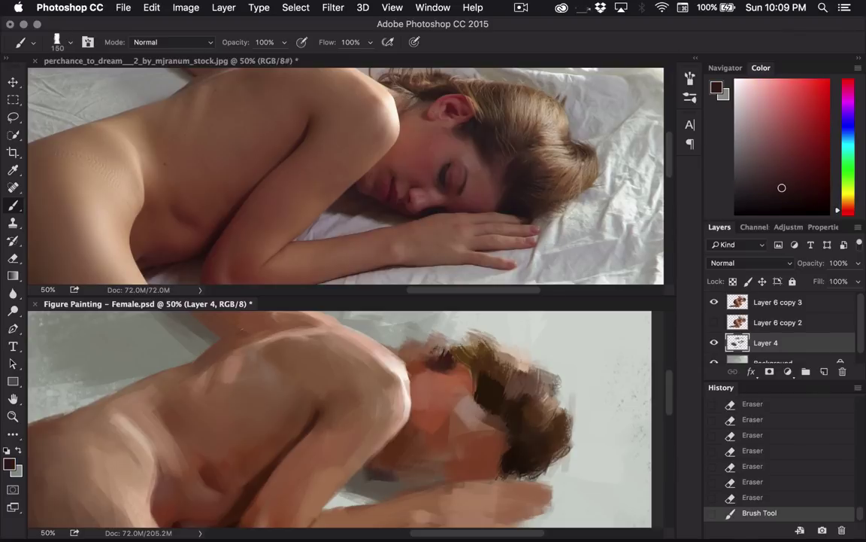
left_click(370, 477)
left_click(368, 479)
left_click(368, 480)
left_click(367, 481)
left_click(366, 481)
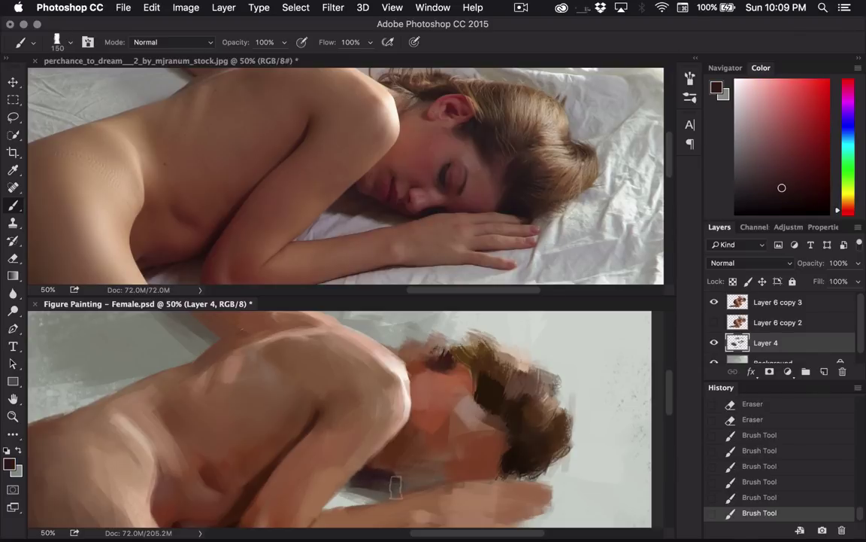
left_click(395, 486)
left_click(401, 476)
- Reduce the brush to 50 px and paint sampled light sheet grey along the edge of the chin shadow
key("space")
left_click_drag(465, 454, 479, 426)
key("bracketleft")
key("bracketleft")
key("bracketleft")
key("bracketleft")
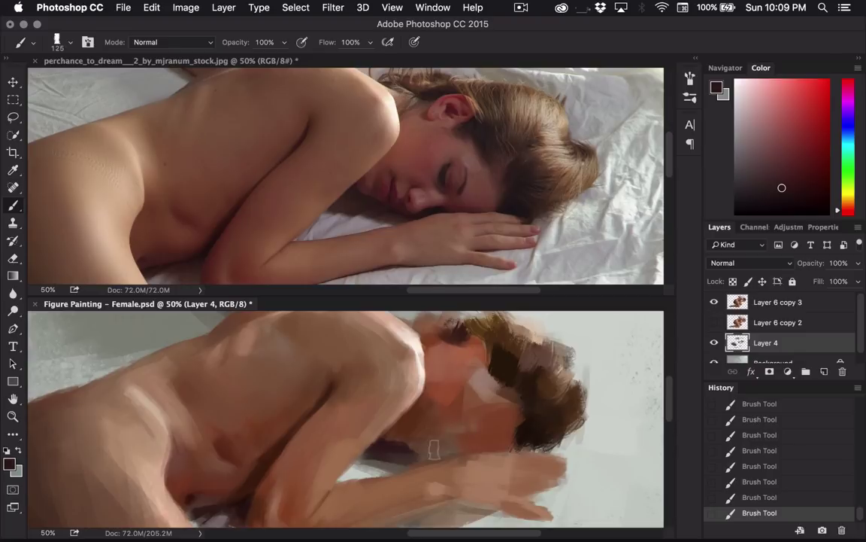
left_click(362, 473, "alt")
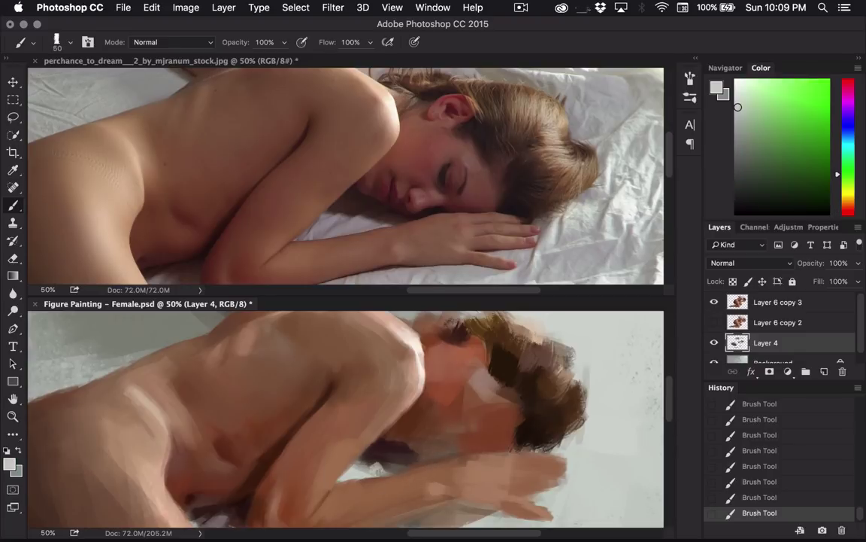
- Refine the edge between shadow and sheet with a sampled dark brown at 40 px and light grey at 25 px
left_click(385, 460, "alt")
key("bracketleft")
key("bracketleft")
key("bracketleft")
key("bracketleft")
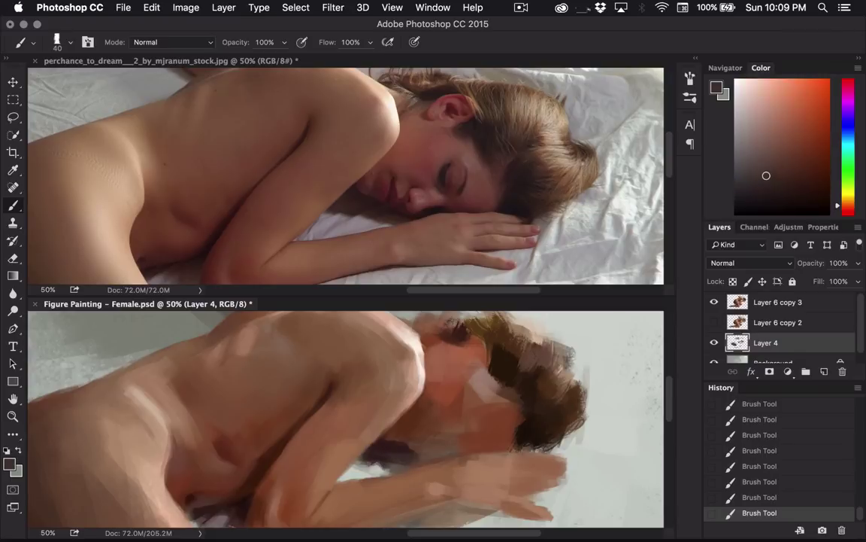
left_click(361, 469, "alt")
key("bracketleft")
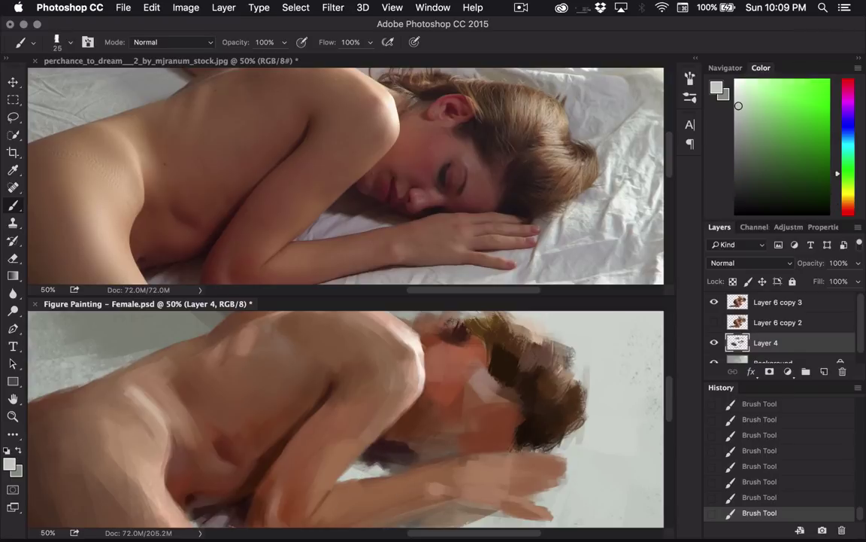
- Blend sampled dark reddish and grey-brown tones through the shadow under the chin with a 25 to 30 px brush
left_click(340, 419, "alt")
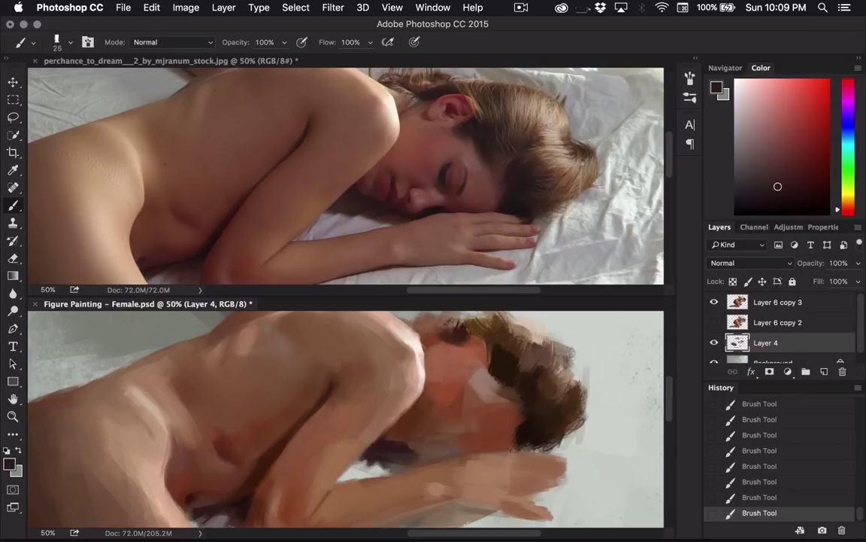
left_click(392, 461, "alt")
key("bracketright")
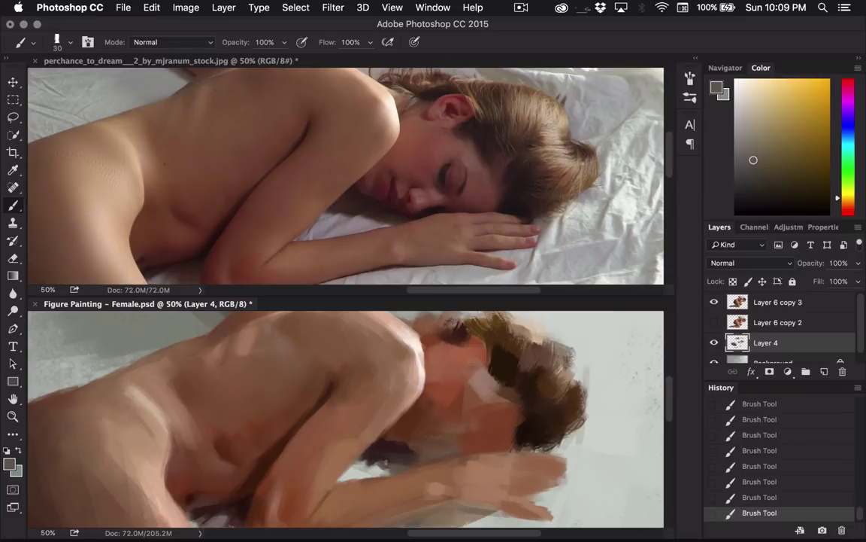
left_click(360, 406, "alt")
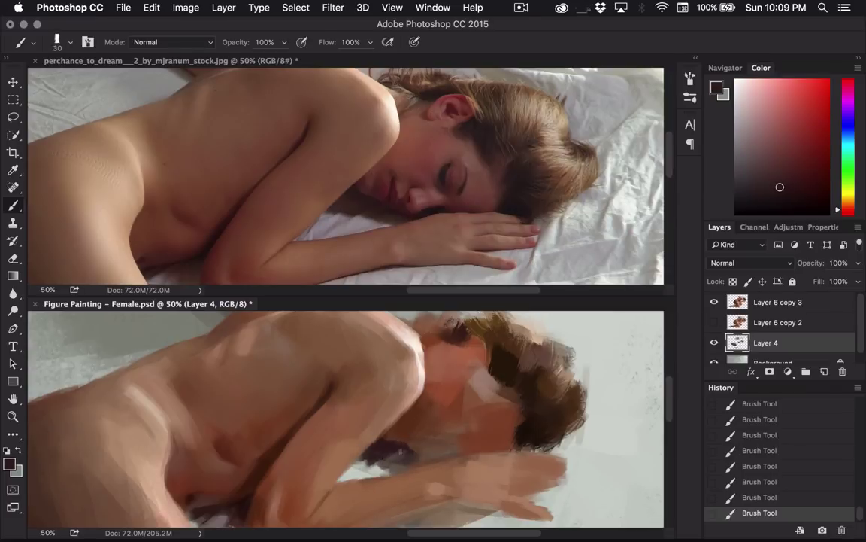
left_click(397, 453, "alt")
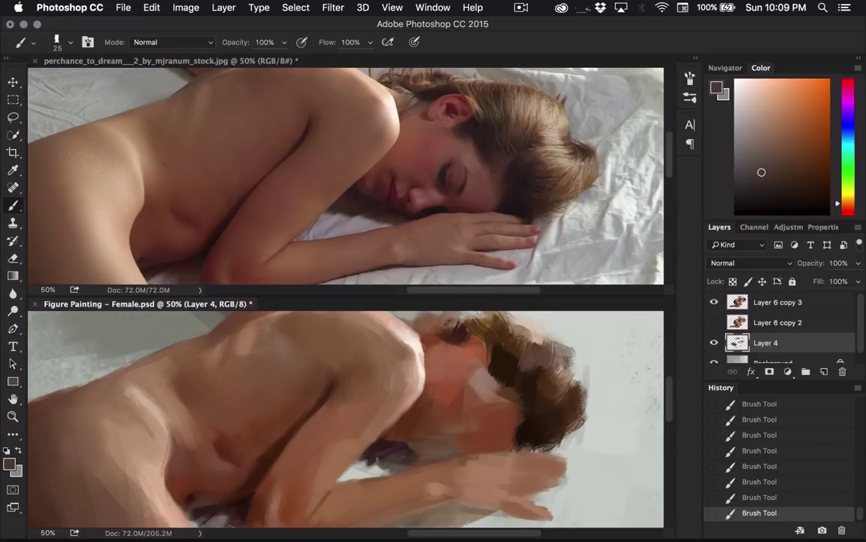
left_click(347, 408, "alt")
left_click(354, 400, "alt")
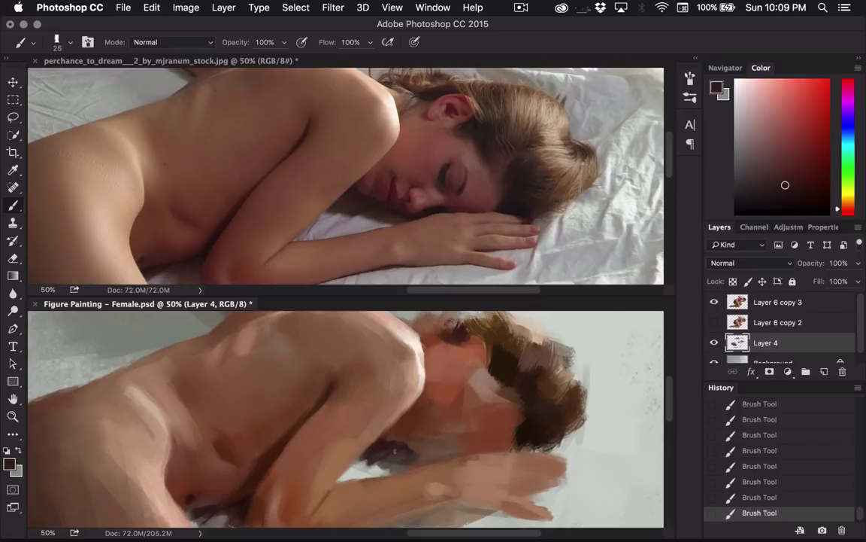
left_click(348, 403, "alt")
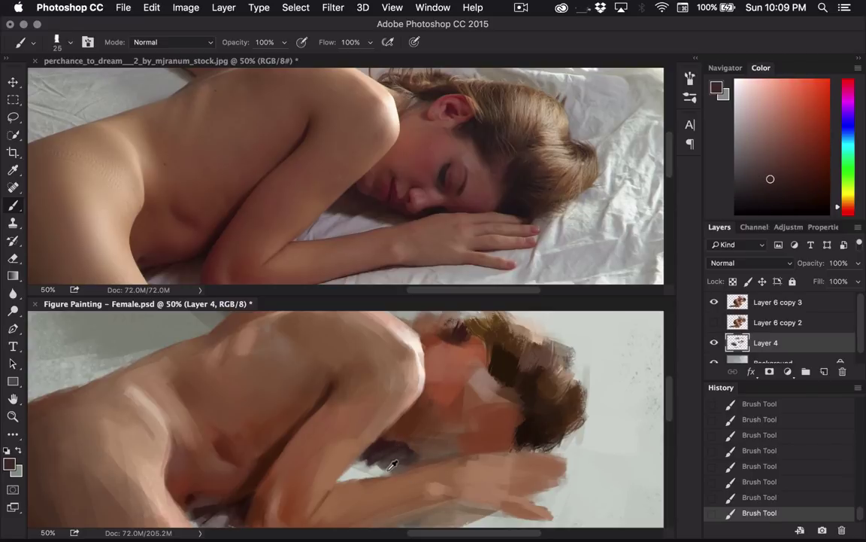
- Step back four brush strokes, then soften the chin shadow with a lighter brown, sampled grey and dark brown at 35 to 60 px
left_click(353, 418, "alt")
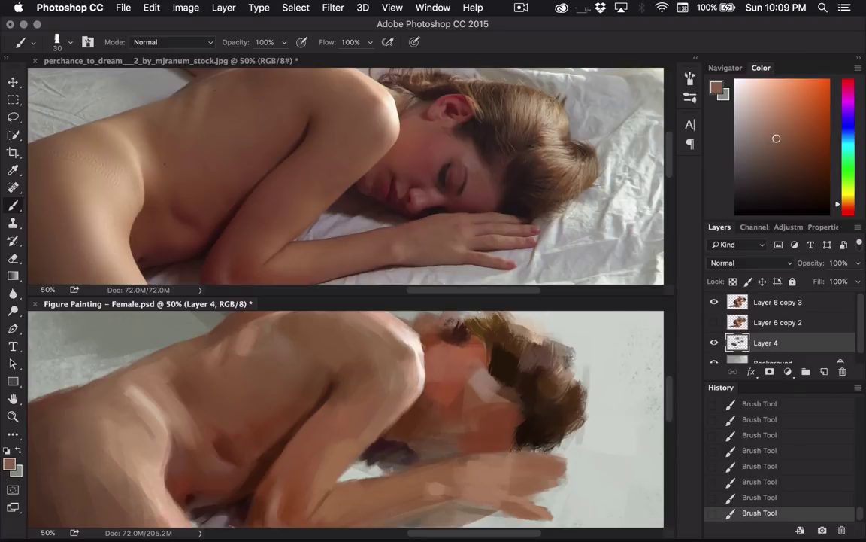
left_click(737, 449)
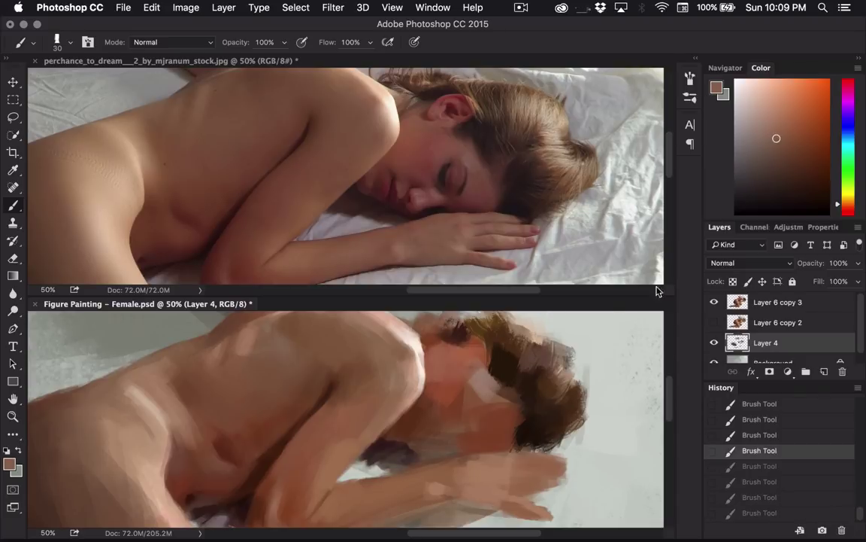
left_click(765, 125)
key("bracketright")
left_click(413, 474)
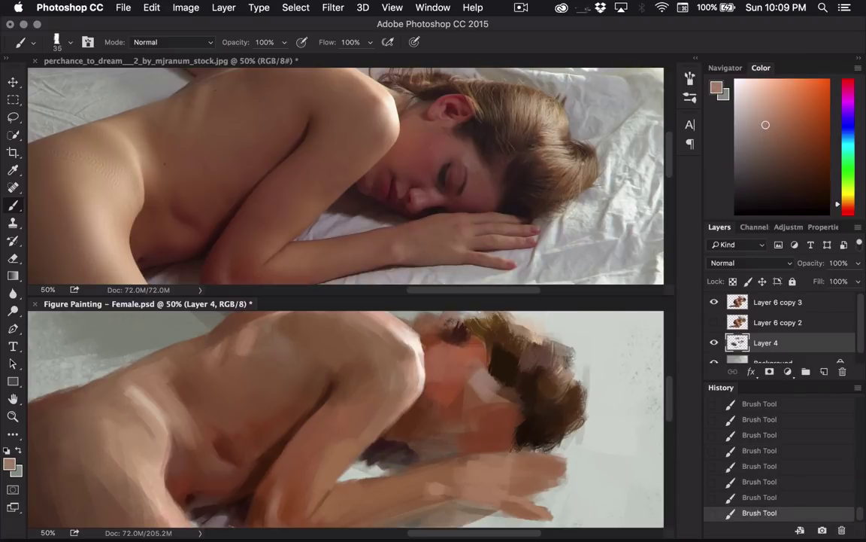
left_click(367, 472, "alt")
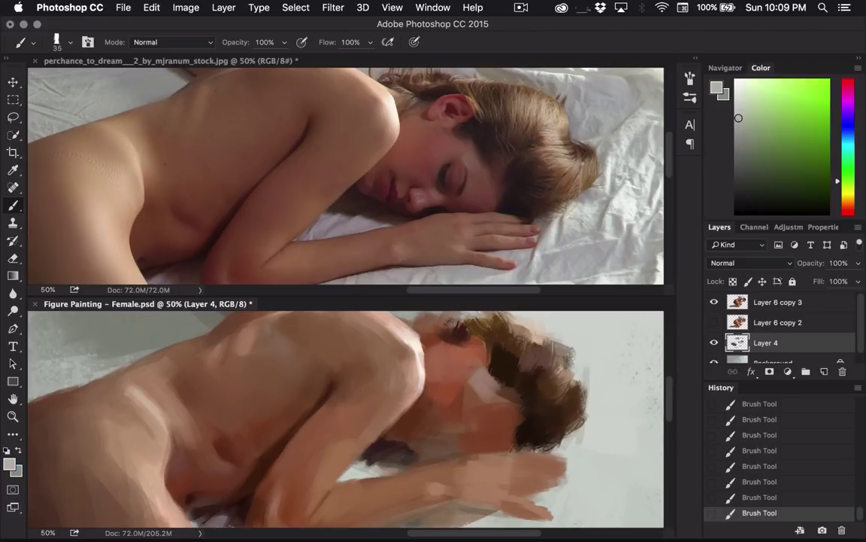
left_click(411, 463, "alt")
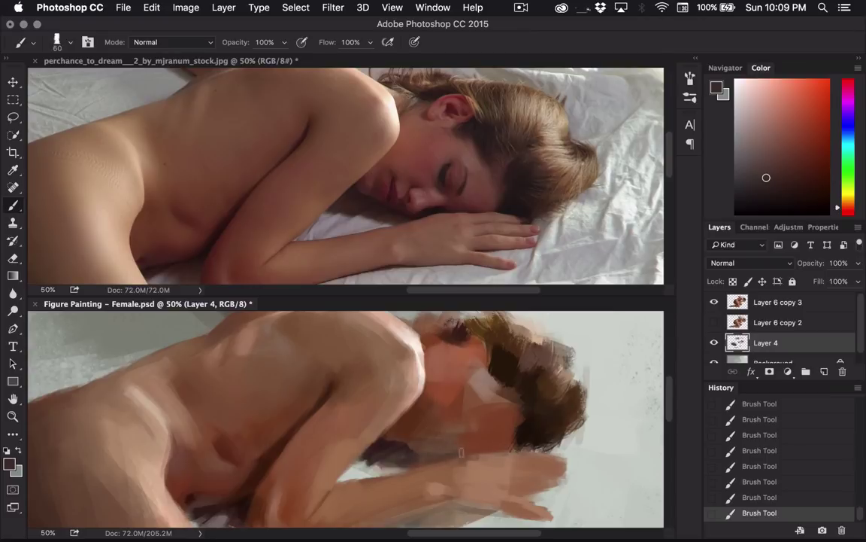
- Select Layer 6 copy 3, and rotate the painting view to -91° and the reference photo view to -87°
left_click(772, 310)
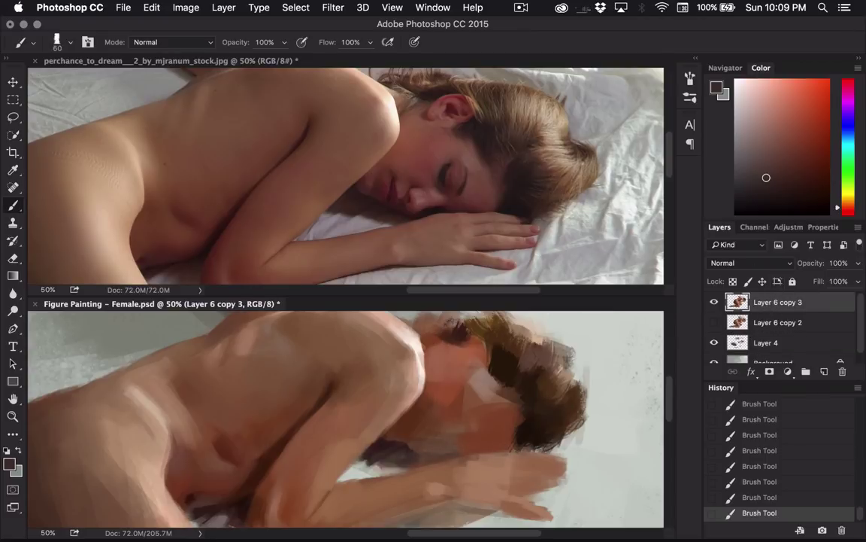
left_click(21, 407)
left_click(54, 408)
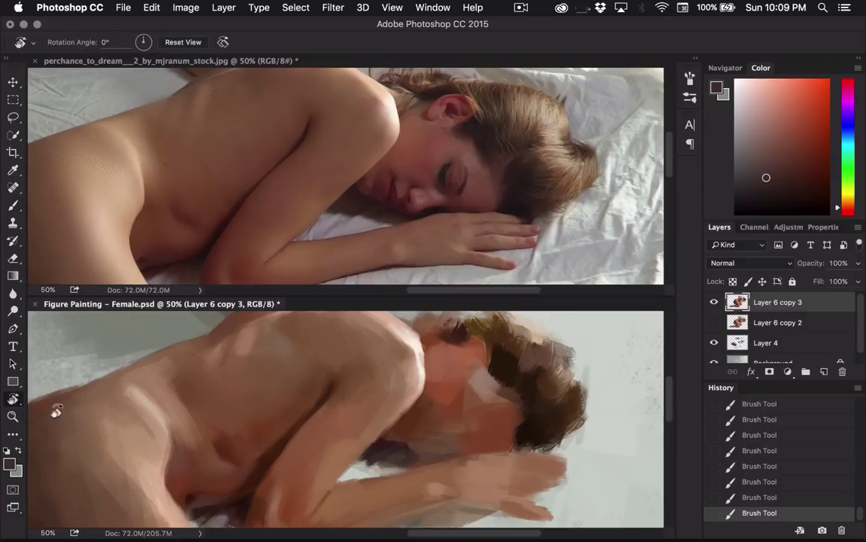
left_click_drag(343, 399, 380, 438)
left_click(434, 224)
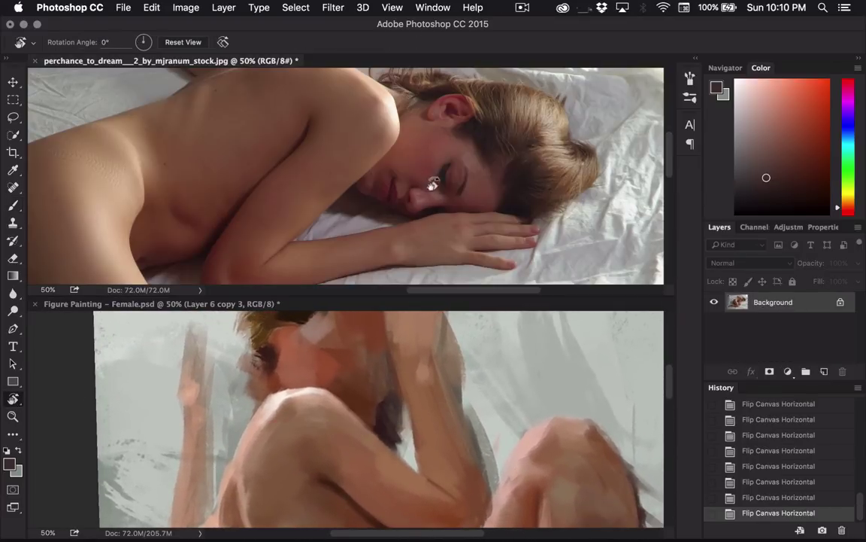
left_click_drag(431, 187, 351, 123)
left_click_drag(371, 177, 278, 238)
- Arrange the reference and the painting as 2-up Vertical with both heads in view, and activate the brush on the painting
left_click(443, 8)
mouse_move(451, 23)
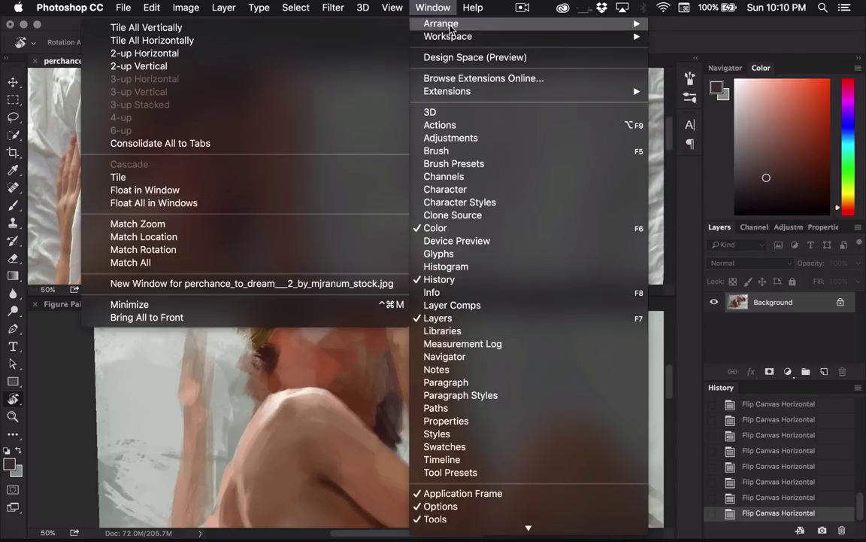
left_click(318, 70)
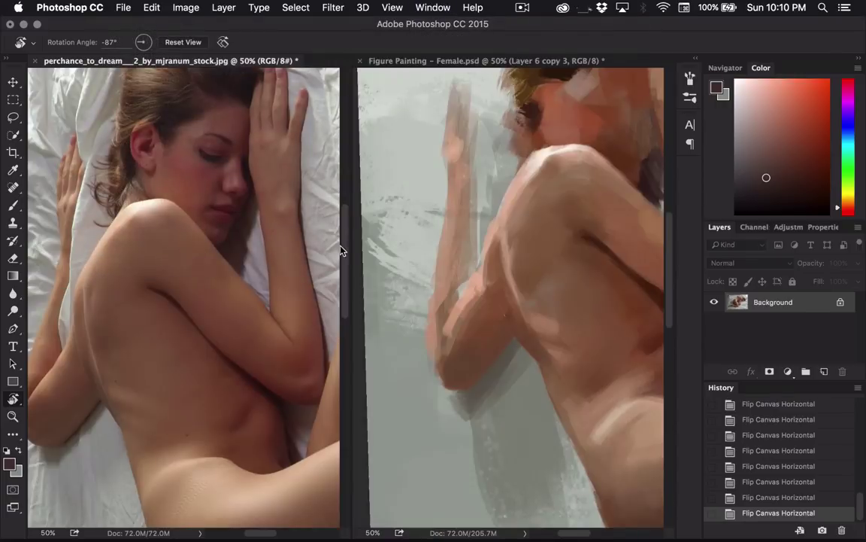
left_click_drag(280, 311, 276, 314)
left_click(485, 252)
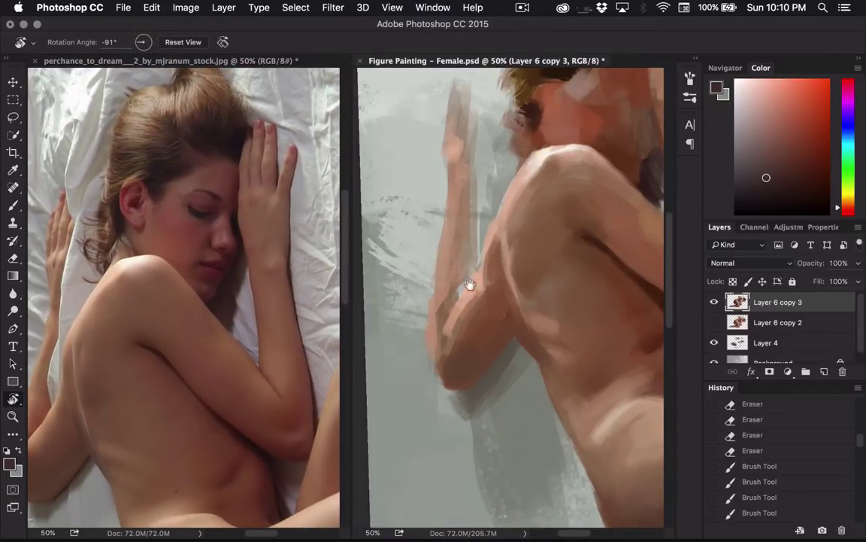
left_click_drag(518, 257, 471, 307)
key("b")
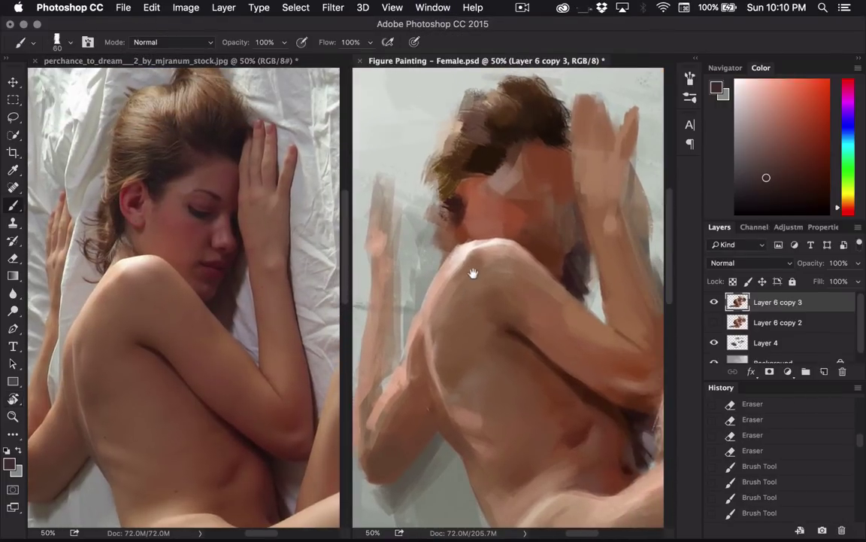
left_click_drag(503, 255, 492, 276)
- Add a new top layer, choose a dark reddish brown, and add another new layer directly above Layer 6 copy 3
left_click(825, 371)
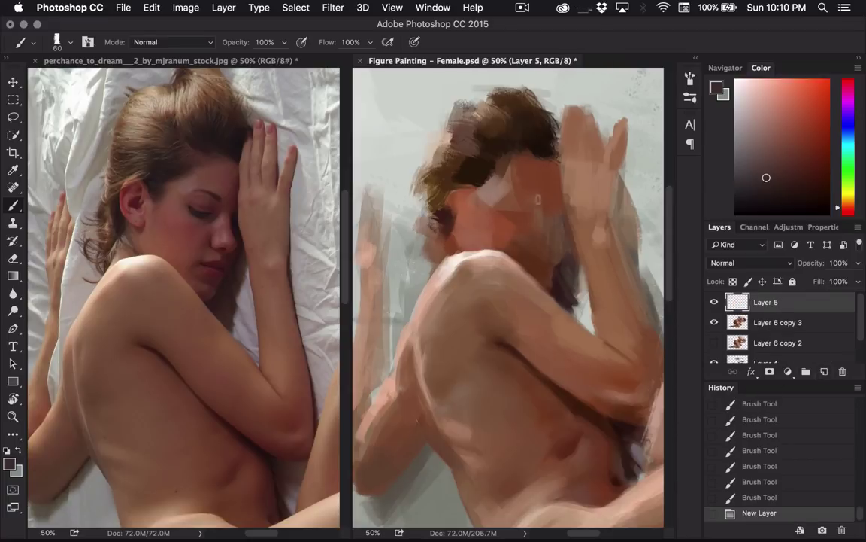
left_click_drag(781, 139, 802, 171)
left_click(731, 323)
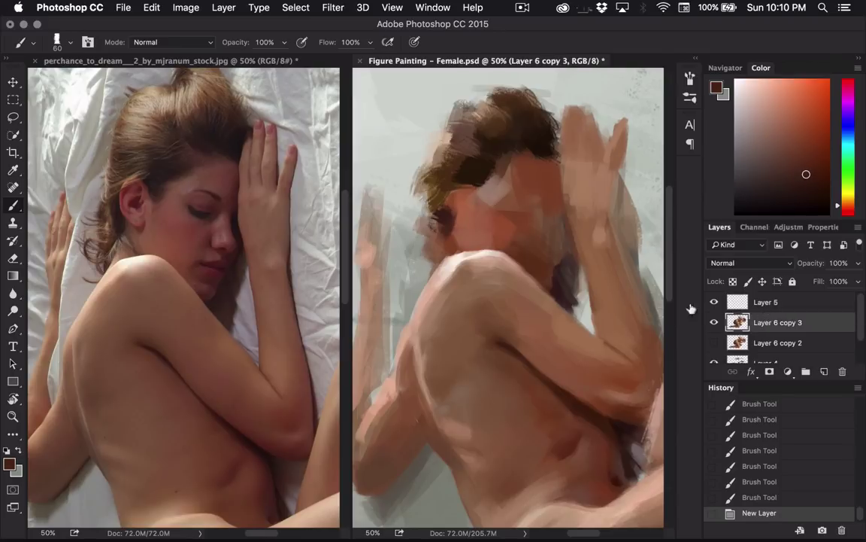
left_click(823, 370)
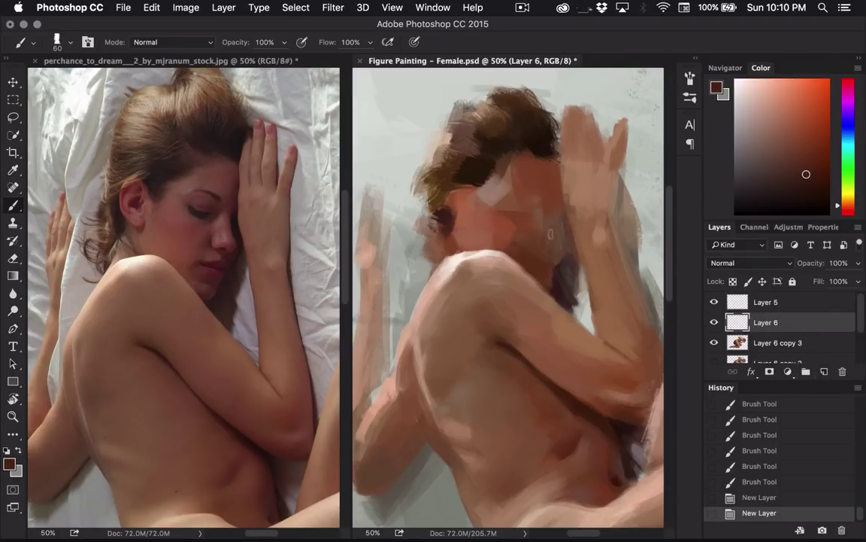
- Block in the shadows of the nose and the eye socket in dark reddish brown with a brush of up to 90 px
key("bracketright")
left_click_drag(557, 220, 559, 232)
mouse_move(557, 222)
left_mouse_down()
mouse_move(557, 213)
mouse_move(561, 233)
left_mouse_up()
mouse_move(559, 226)
left_mouse_down()
mouse_move(560, 217)
mouse_move(561, 237)
left_mouse_up()
key("bracketright")
mouse_move(558, 212)
left_mouse_down()
mouse_move(565, 240)
mouse_move(550, 263)
mouse_move(556, 249)
left_mouse_up()
left_click_drag(523, 214, 509, 212)
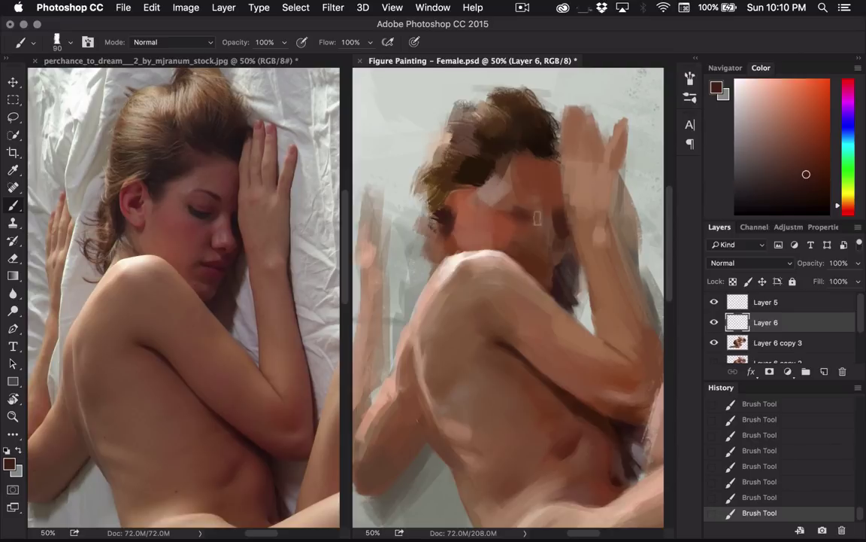
- Deepen the closed eye's shadow with a darker reddish brown, using the brush at 90 to 125 px
key("bracketright")
key("bracketright")
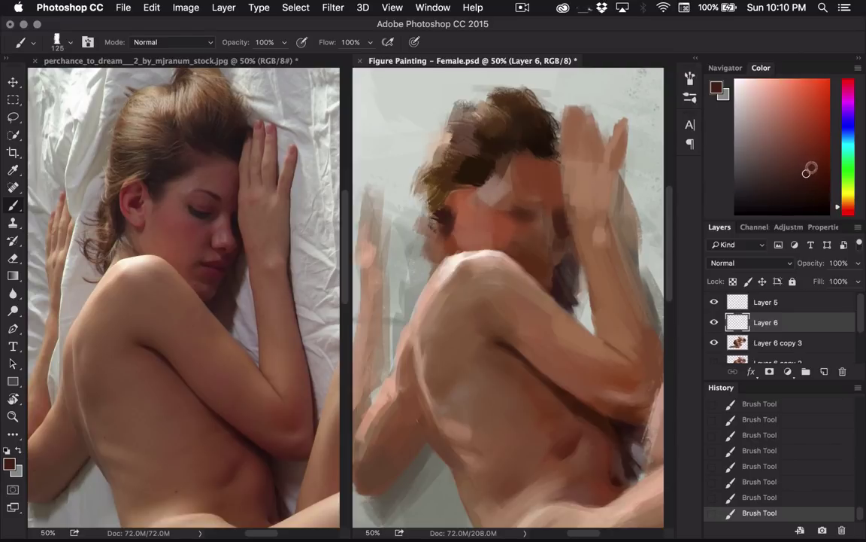
left_click(817, 178)
key("bracketleft")
left_click_drag(544, 213, 529, 216)
key("bracketleft")
left_click(538, 213, "alt")
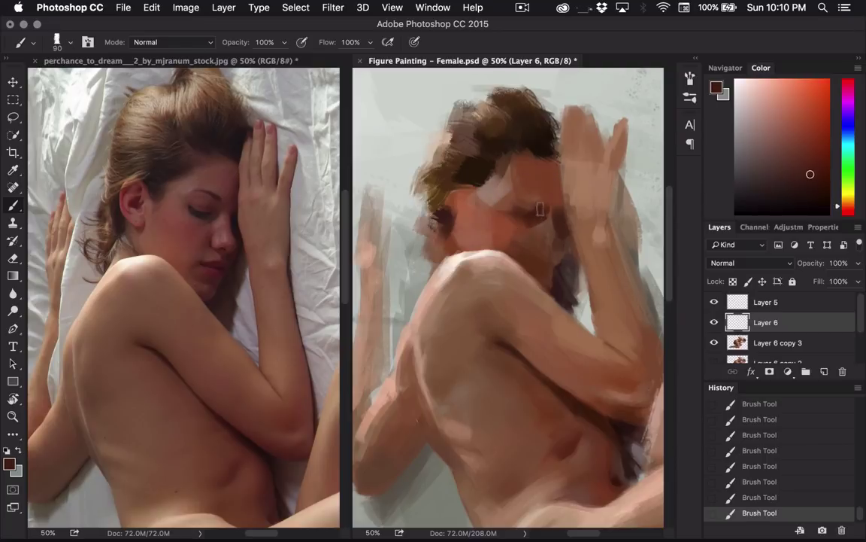
- Sample reddish browns around the eye and reduce the brush to 45 px to shape the inner eye corner
left_click(538, 211, "alt")
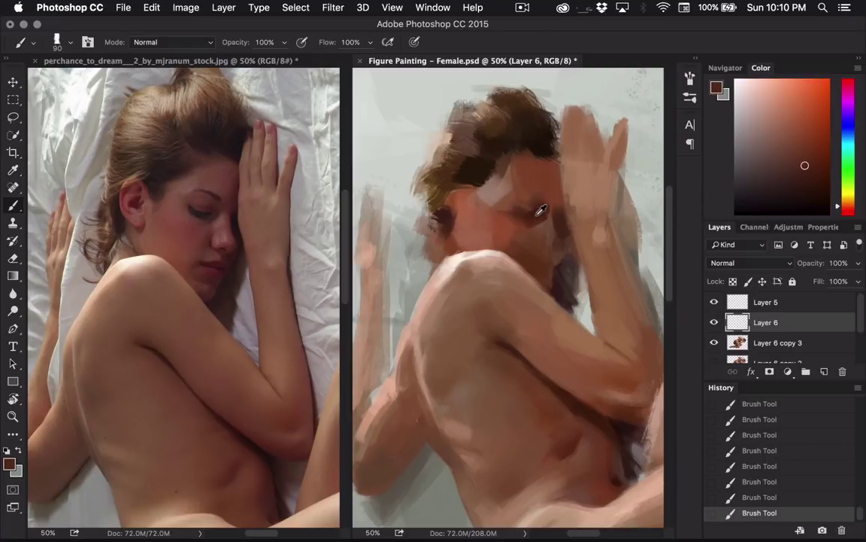
left_click(540, 212, "alt")
key("bracketleft")
key("bracketleft")
key("bracketleft")
key("bracketleft")
key("bracketleft")
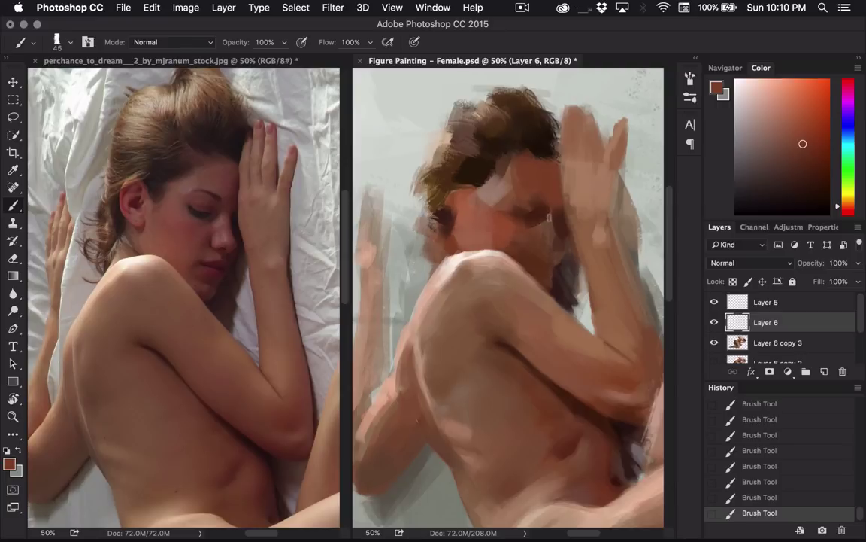
- Refine the eye and the bridge of the nose with a darker brown and a lighter muted red at 45 px
left_click(807, 160)
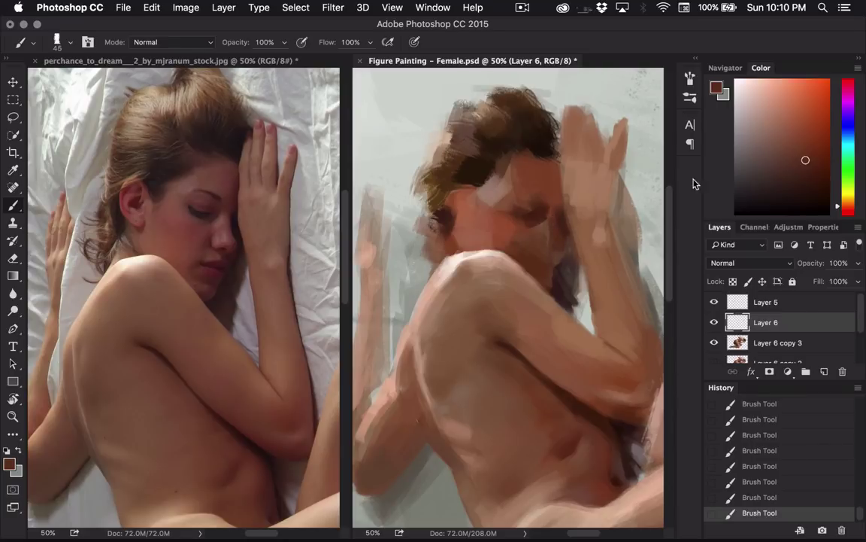
left_click(795, 142)
left_click(780, 135)
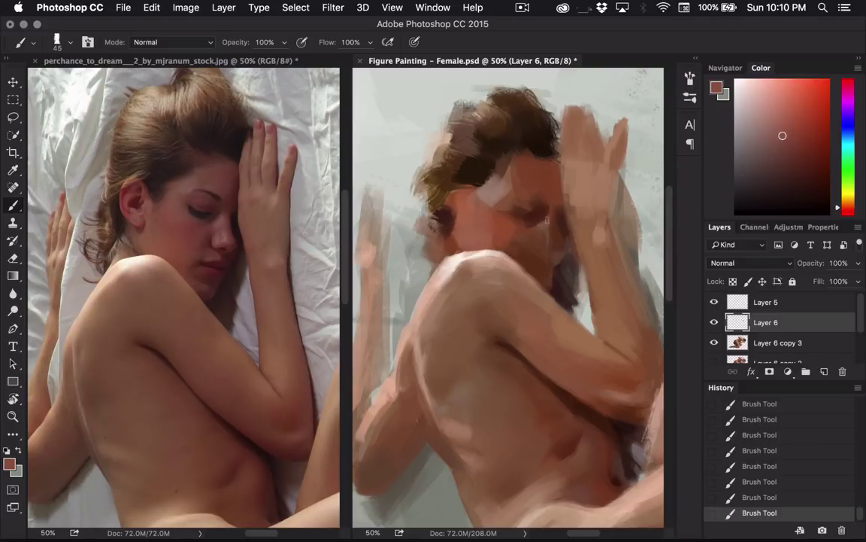
- Paint the eyebrow and the closed eyelid line in a very dark reddish brown, reducing the brush from 60 to 30 px
key("bracketright")
key("bracketright")
key("bracketright")
left_click(552, 193, "alt")
left_click(557, 230, "alt")
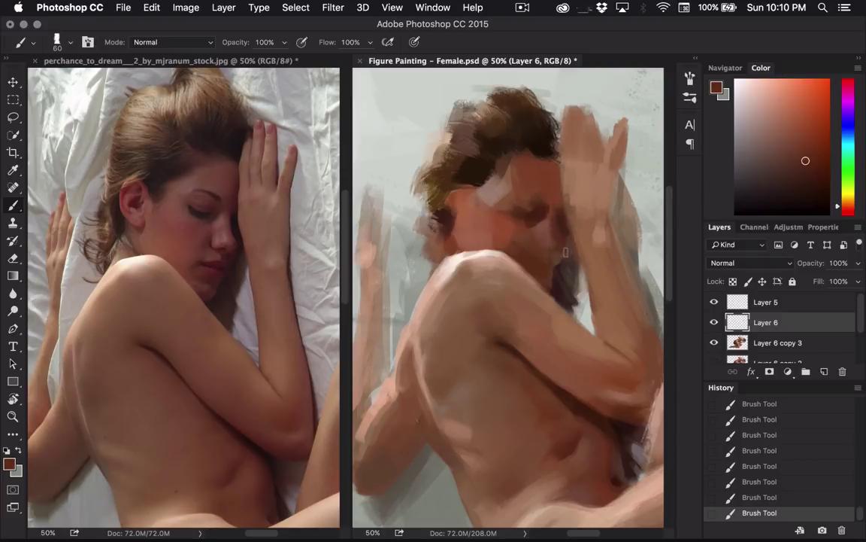
left_click_drag(806, 162, 811, 190)
key("bracketleft")
key("bracketleft")
key("bracketleft")
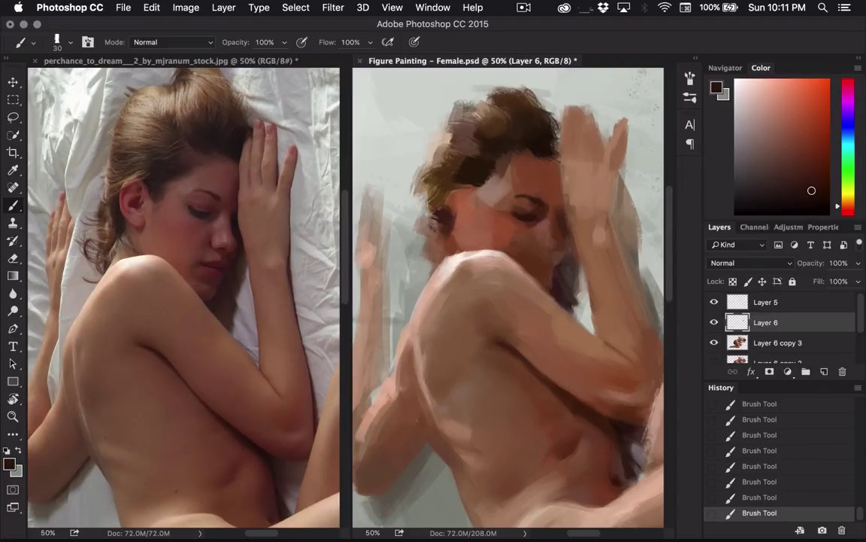
- Darken the edge of the forehead beside the hand with a deep reddish brown, enlarging the brush to 90 px
left_click(803, 141)
left_click(815, 163)
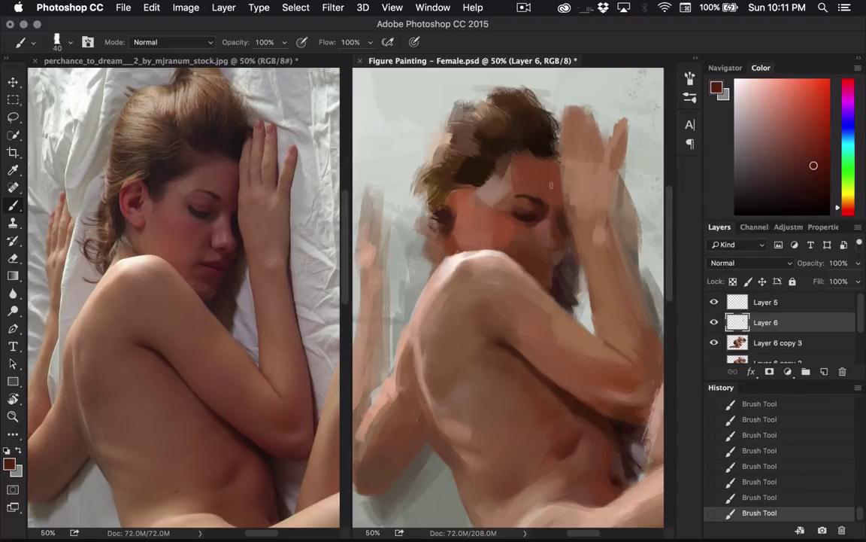
key("]")
key("]")
key("]")
left_click_drag(558, 173, 550, 199)
key("]")
left_click(555, 197, "alt")
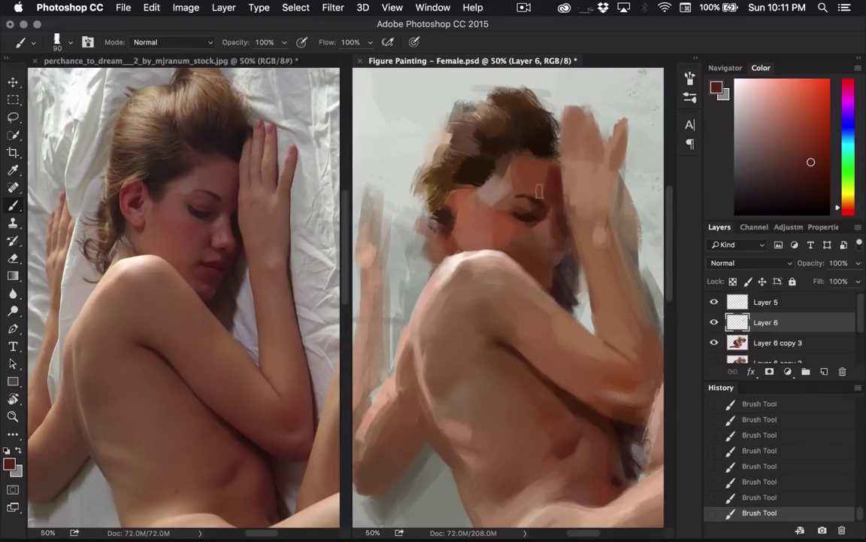
- Blend the forehead shadow into the skin with muted reds sampled from the brow and forehead at 90 to 100 px
left_click(546, 184, "alt")
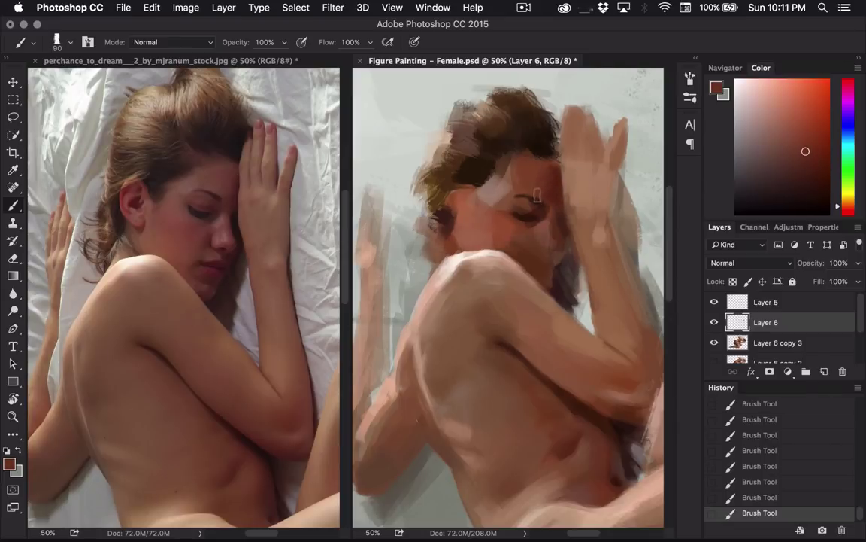
left_click(539, 175, "alt")
key("bracketright")
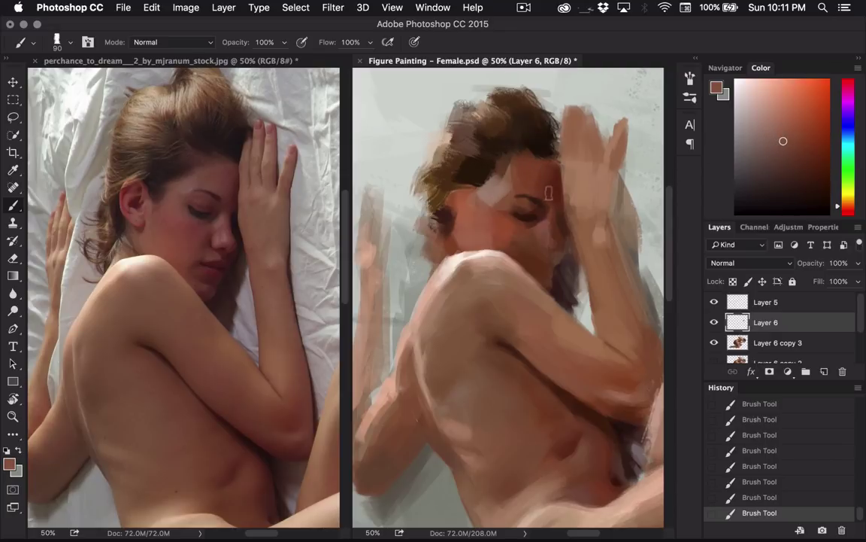
left_click(528, 172, "alt")
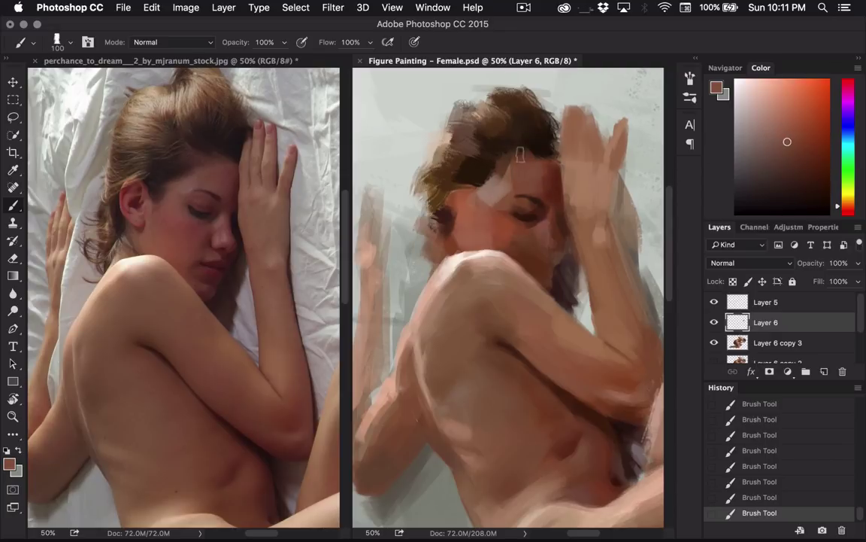
left_click(547, 160, "alt")
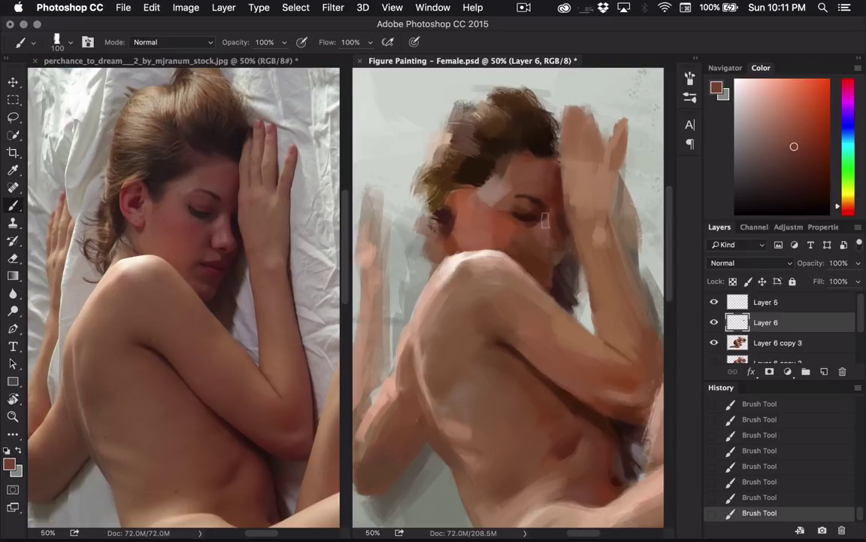
- Shift the hue toward red and shade the closed eye's socket in dark red with a 60 px brush
left_click(475, 185, "alt")
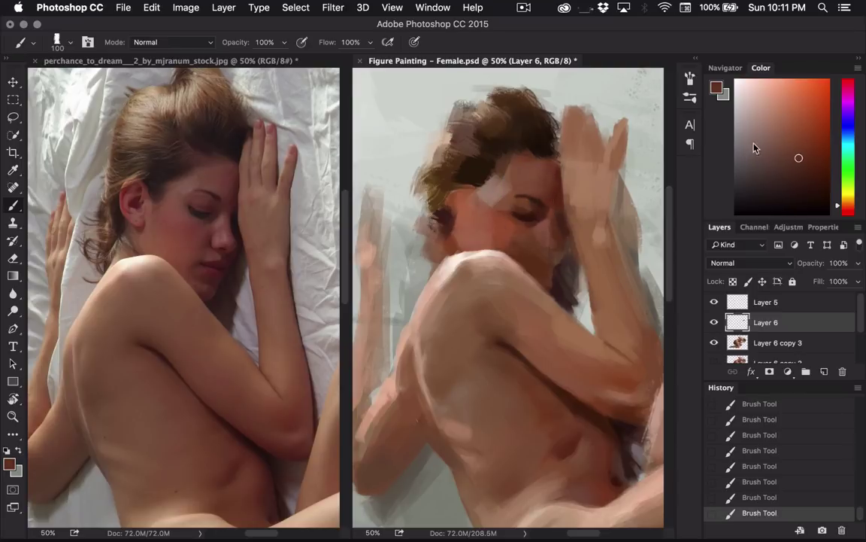
left_click(844, 209)
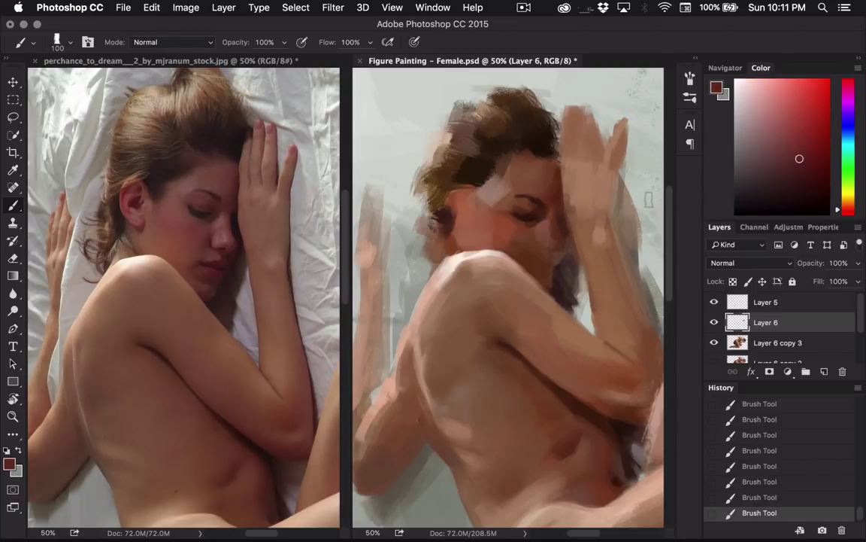
key("bracketleft")
key("bracketleft")
key("bracketleft")
key("bracketleft")
left_click(806, 170)
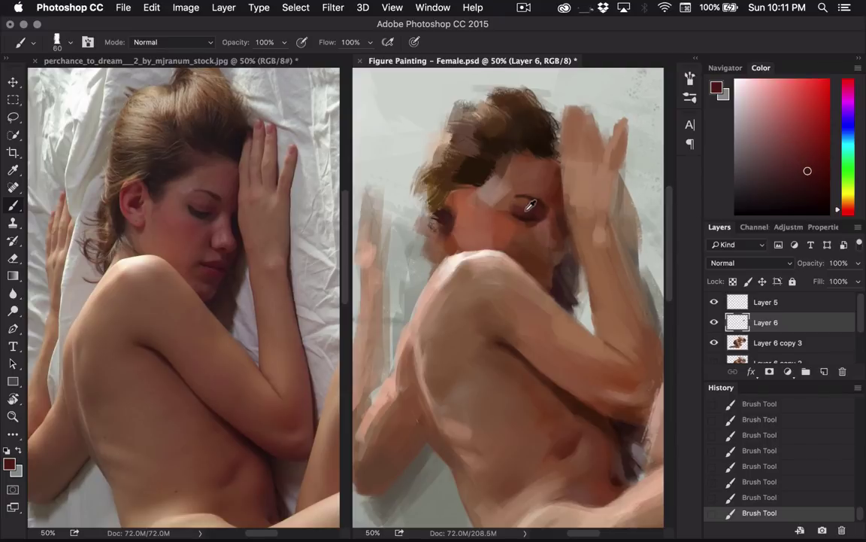
- Soften the forehead and temple with lighter pinkish browns sampled from the head at 60 to 70 px
left_click(512, 206, "alt")
left_click(451, 162, "alt")
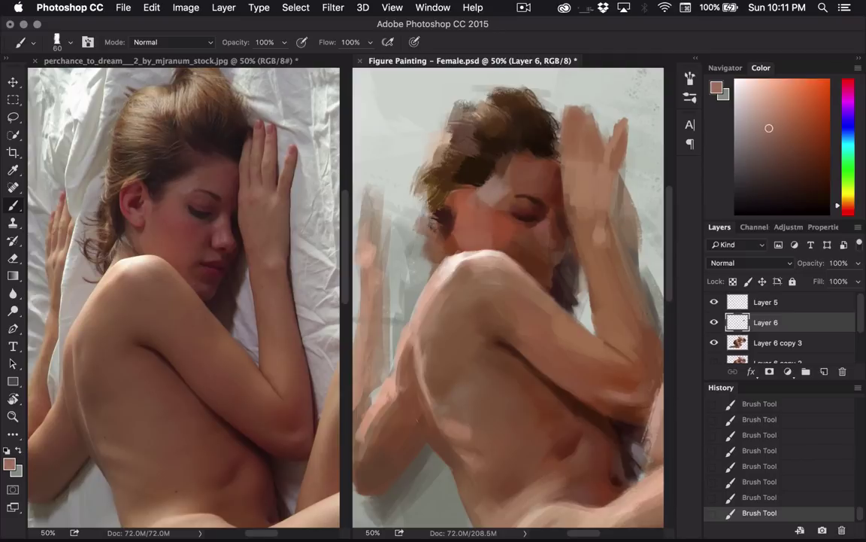
left_click(514, 177, "alt")
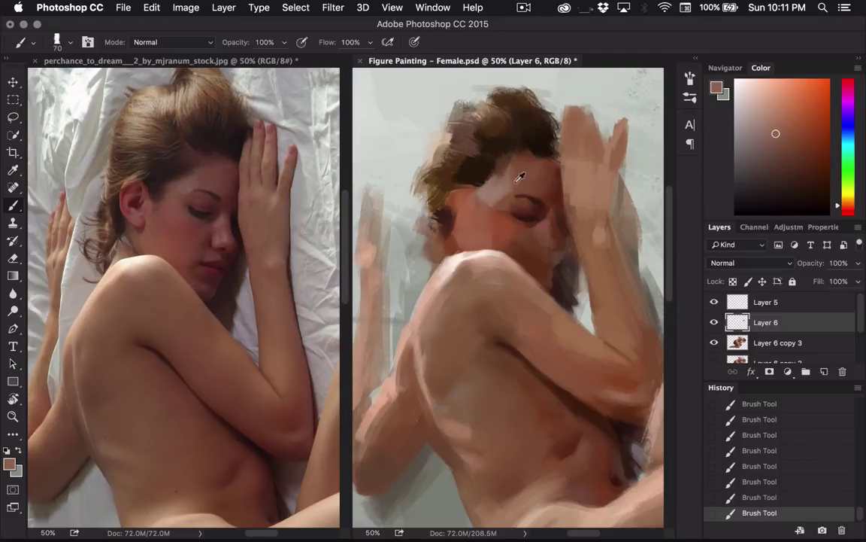
left_click(516, 249, "alt")
left_click(500, 182, "alt")
- Refine the inner eye corner in dark brown and the nose bridge in a lighter muted red at 40 to 45 px
key("bracketleft")
key("bracketleft")
key("bracketleft")
left_click(543, 217, "alt")
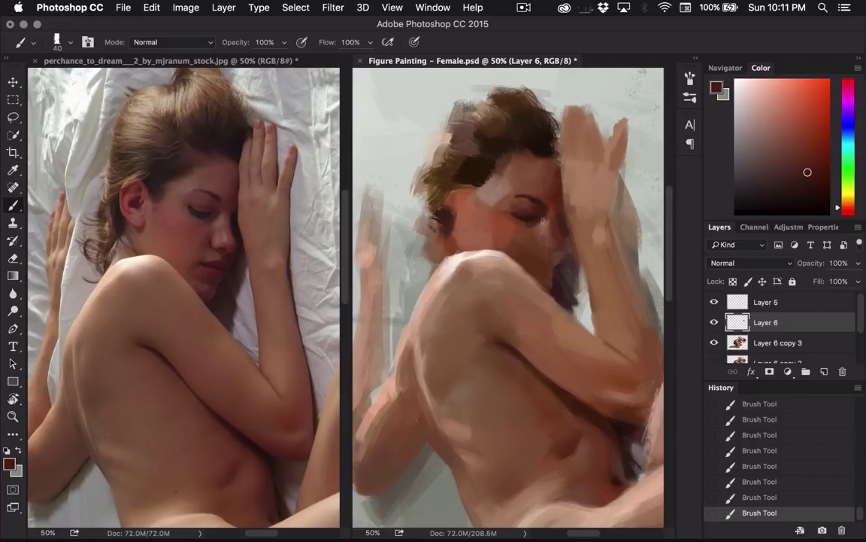
key("bracketright")
left_click(550, 241, "alt")
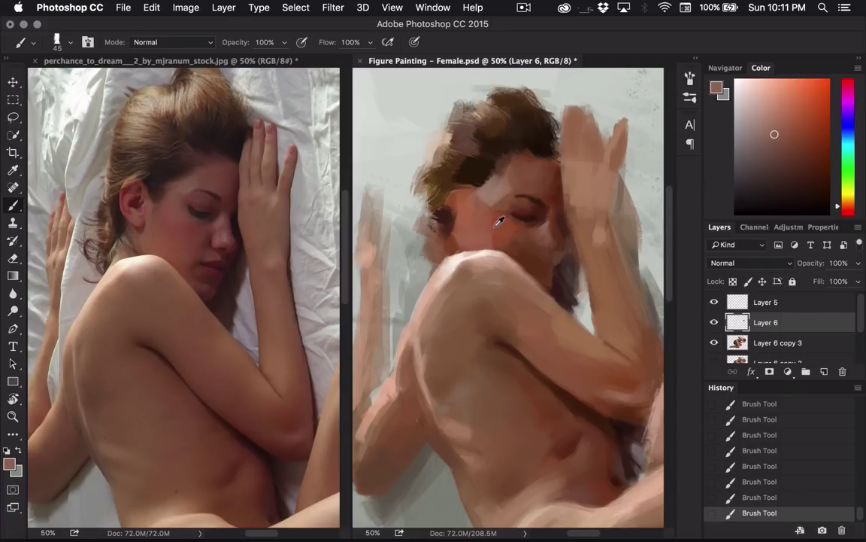
- Shade the cheek and the underside of the nose with reddish to very dark brown, using the brush at 80 to 90 px
left_click(494, 225, "alt")
key("bracketright")
key("bracketright")
key("bracketright")
key("bracketright")
key("bracketright")
left_click(804, 155)
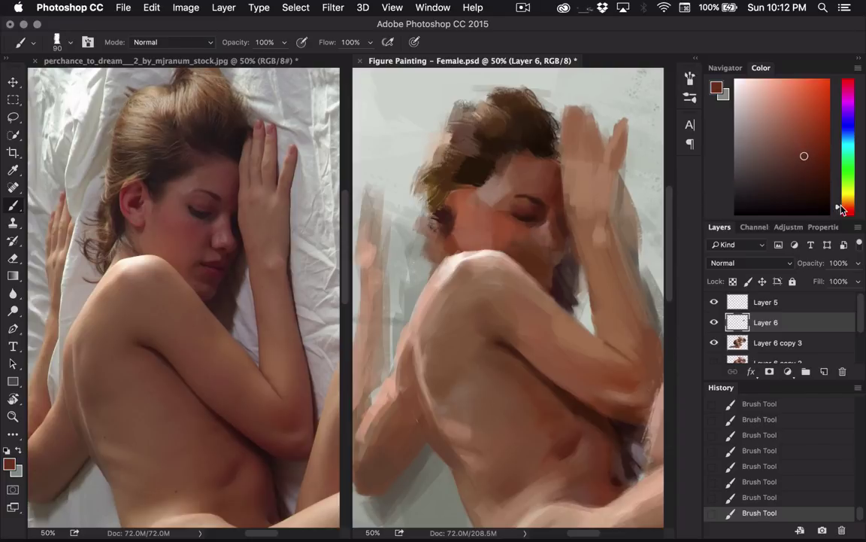
key("bracketright")
key("bracketright")
key("bracketleft")
mouse_move(822, 179)
left_mouse_down()
mouse_move(813, 178)
mouse_move(819, 188)
left_mouse_up()
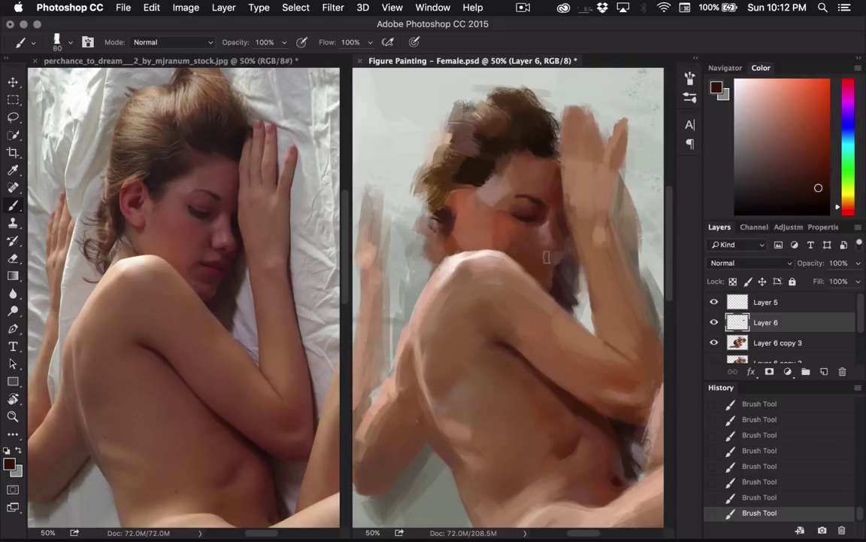
key("bracketleft")
- Flip the painting and the reference photo horizontally and rotate both views so the mirrored figures stand upright side by side
left_click(311, 146)
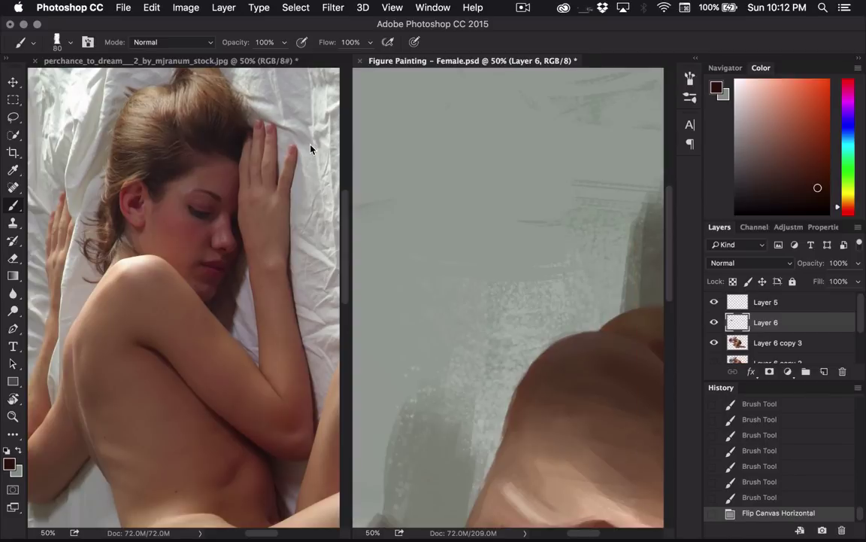
scroll(311, 150, "down", 10)
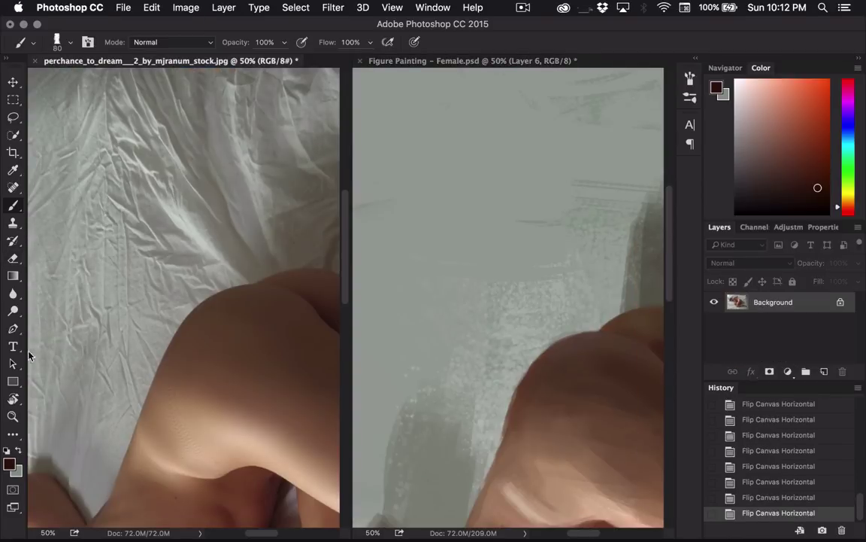
key("r")
left_click_drag(181, 323, 263, 319)
left_click_drag(247, 313, 225, 400)
left_click(538, 300)
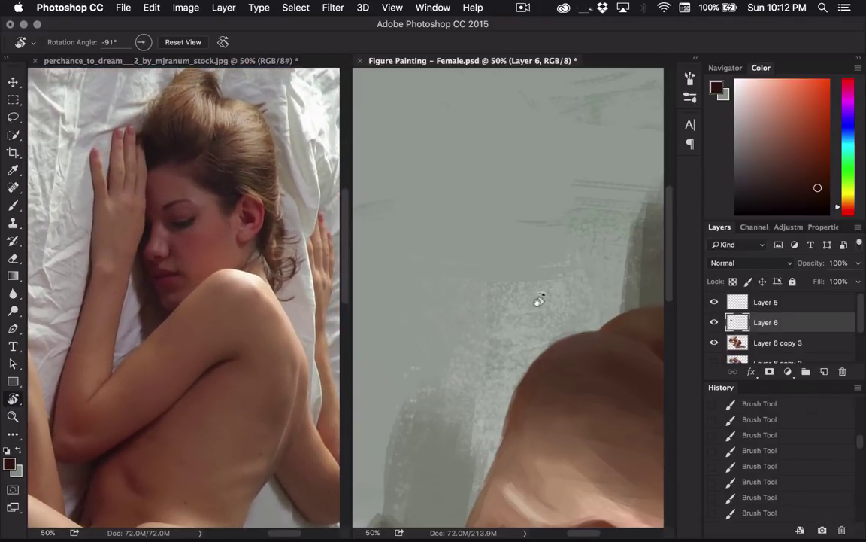
mouse_move(538, 300)
left_mouse_down()
mouse_move(489, 358)
mouse_move(481, 237)
mouse_move(511, 281)
left_mouse_up()
left_click_drag(508, 154, 531, 396)
left_click_drag(549, 352, 548, 342)
key("b")
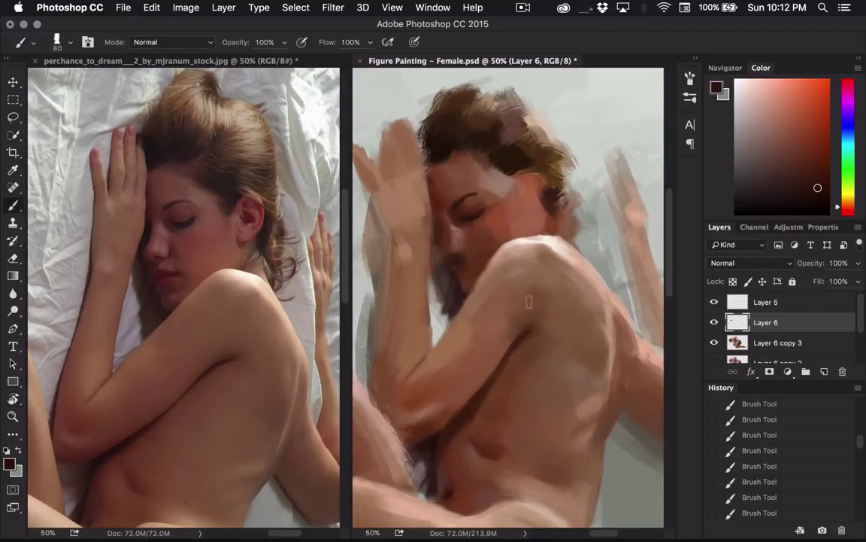
- Paint the far eye's shadow between the nose bridge and the hand in near-black brown with a brush of about 45 px
key("bracketleft")
key("bracketleft")
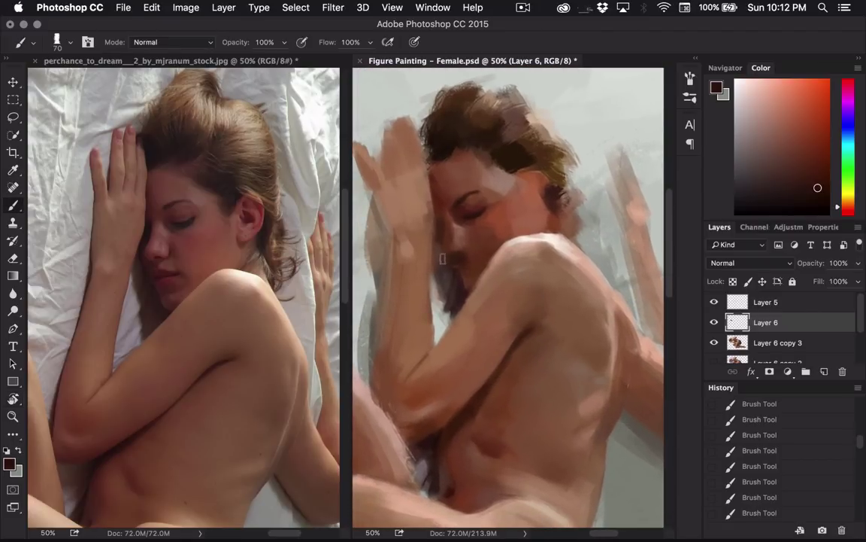
left_click(397, 199, "alt")
left_click(818, 190)
left_click(446, 224)
left_click(444, 224)
left_click(443, 224)
left_click(443, 225)
left_click(441, 224)
left_click(441, 224)
left_click(440, 224)
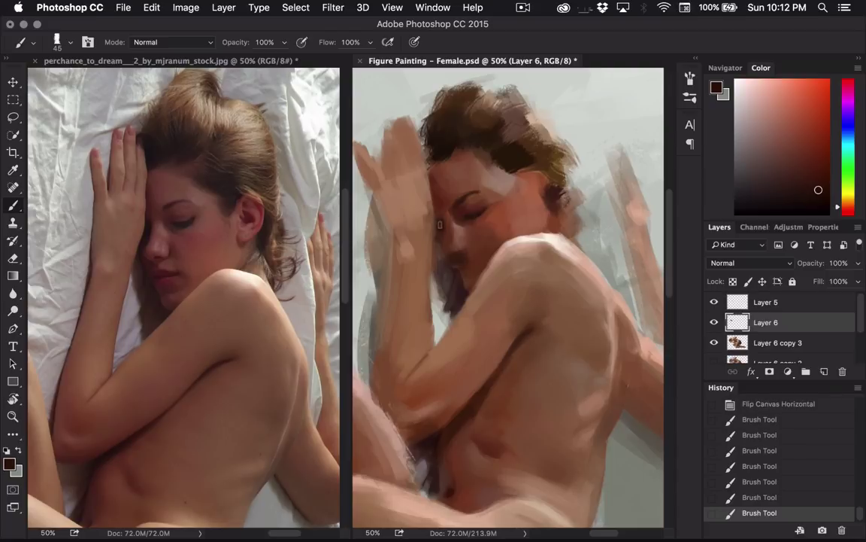
key("super+shift+z")
key("bracketright")
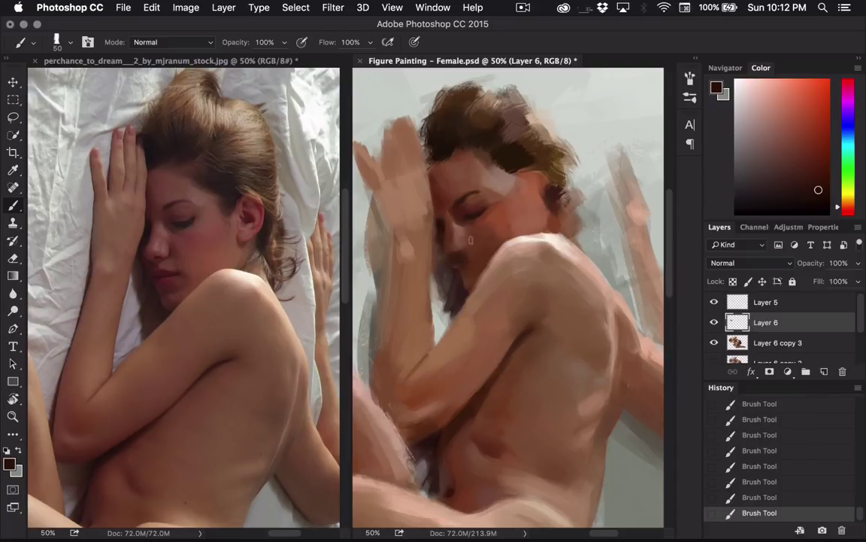
- Warm the cheek below the closed eye with saturated reds, using a 90 px brush
left_click(488, 244, "alt")
key("bracketright")
key("bracketright")
key("bracketright")
key("bracketright")
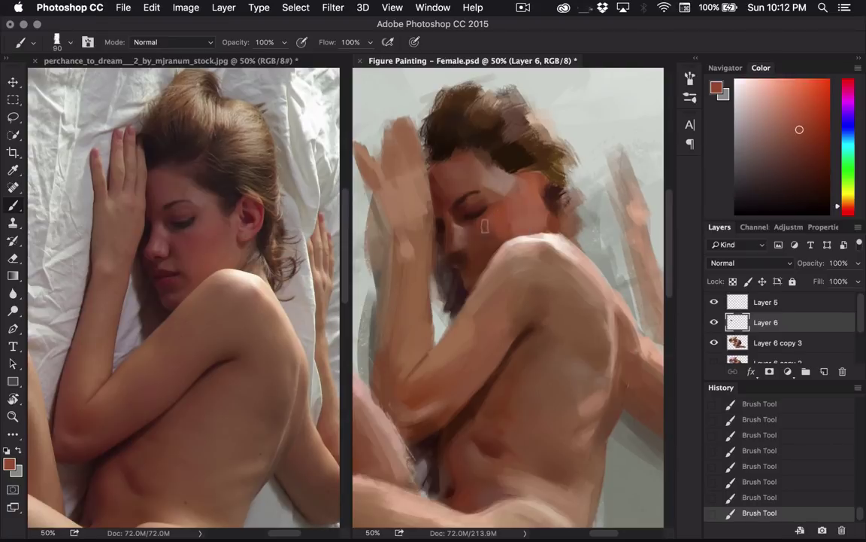
left_click(809, 147)
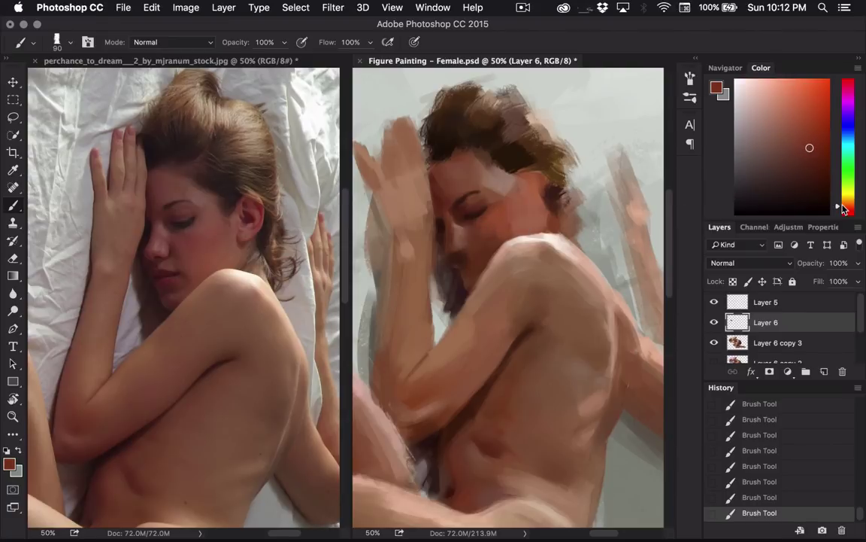
left_click_drag(842, 206, 844, 209)
left_click(799, 134)
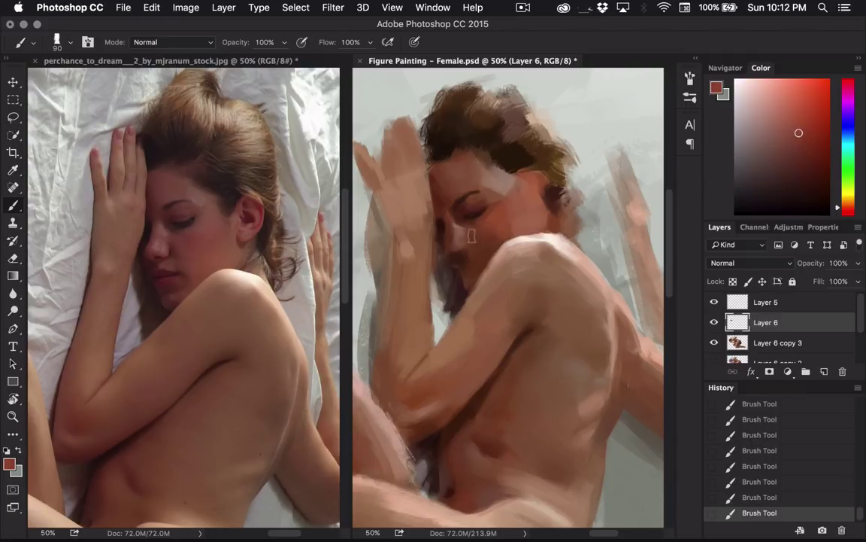
- Soften the cheek and eye area with sampled pinks and light browns, reducing the brush from 80 to 60 px
key("bracketleft")
left_click(485, 200, "alt")
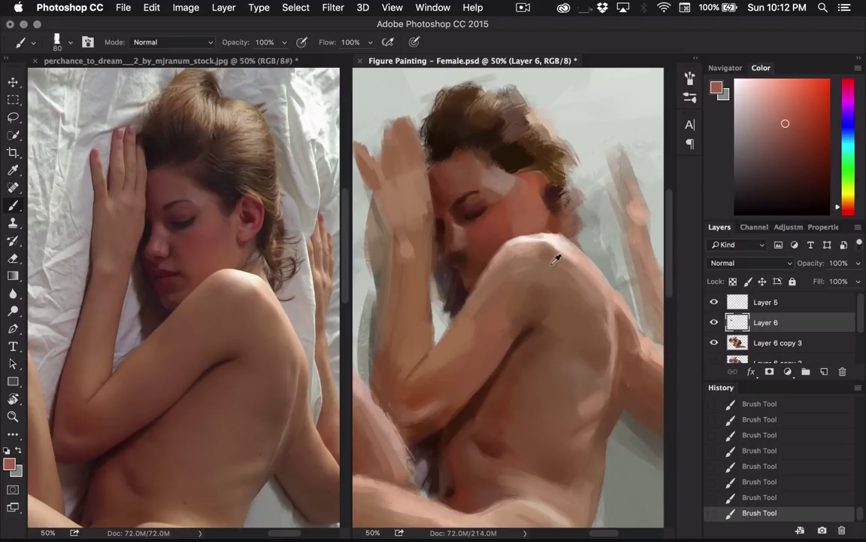
left_click(500, 234, "alt")
key("bracketleft")
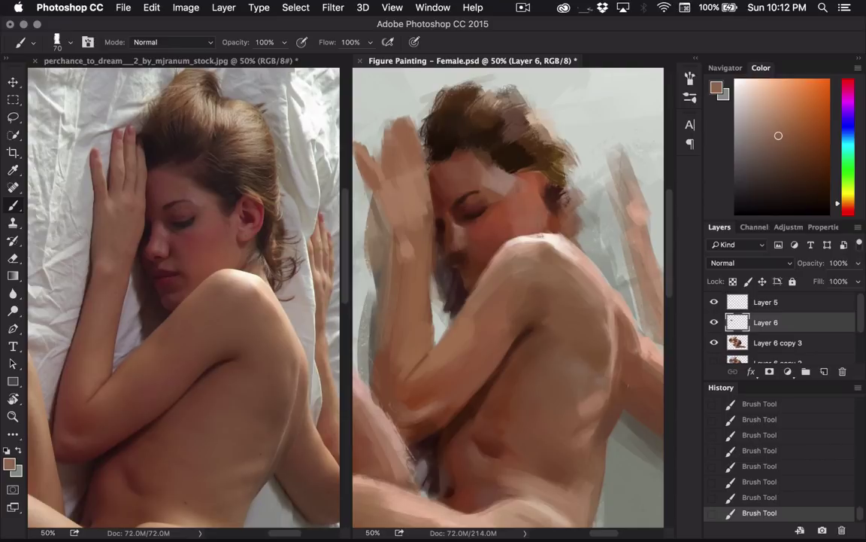
left_click(486, 198, "alt")
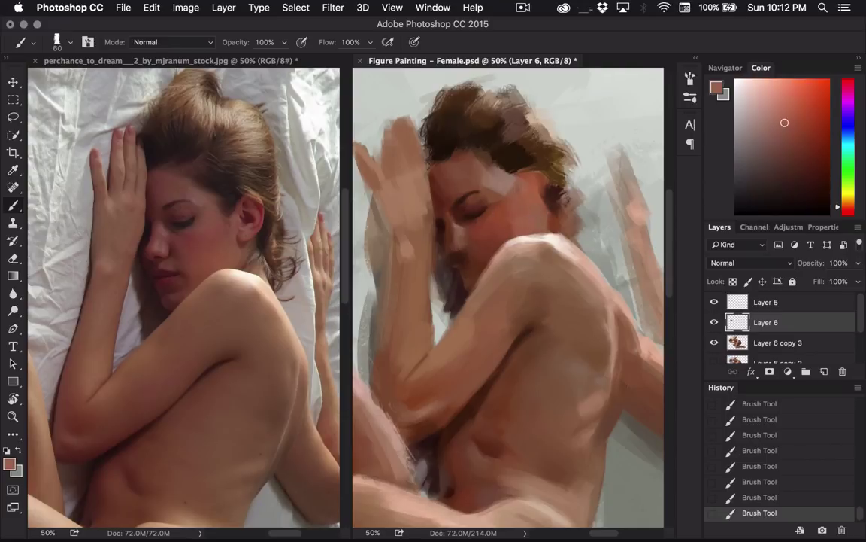
- Model the shadow between the nostril and the cheek with sampled dark reddish browns at about 50 px
left_click(467, 240, "alt")
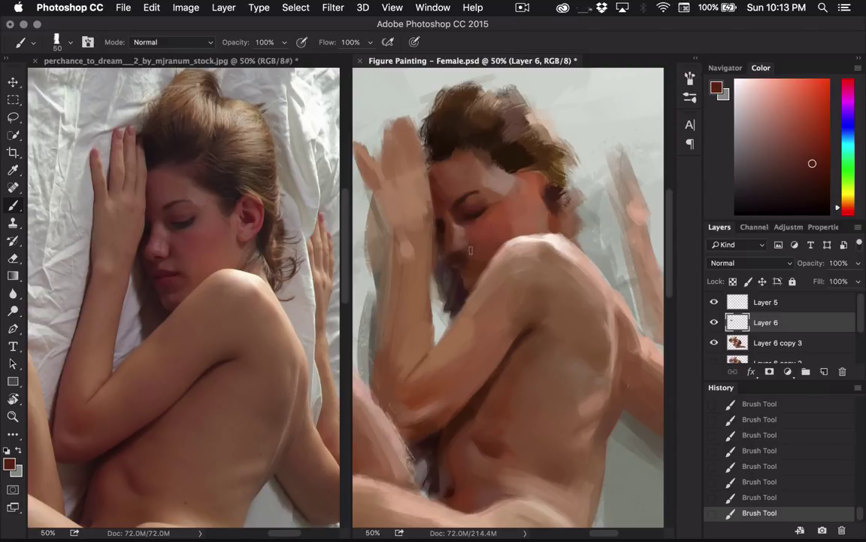
left_click(470, 242, "alt")
key("bracketright")
left_click(480, 246, "alt")
key("bracketright")
- Shape the nose tip and nostril with muted and darker reds, reducing the brush from 50 to 35 px
left_click(413, 219, "alt")
left_click(793, 147)
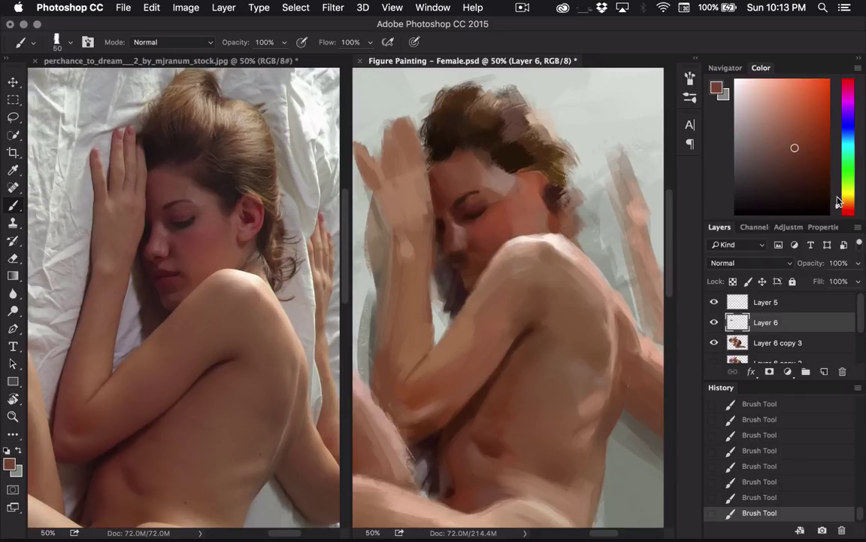
left_click(845, 209)
left_click(792, 136)
key("bracketleft")
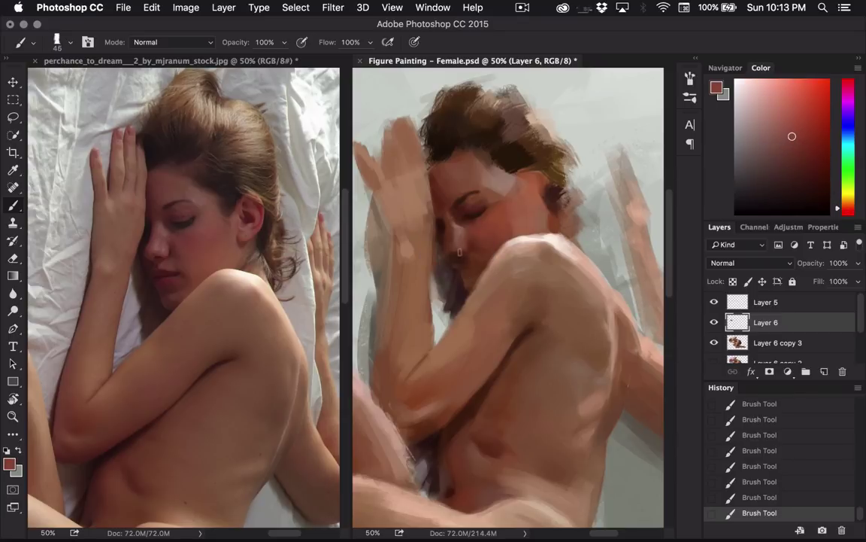
left_click_drag(800, 146, 803, 158)
left_click(787, 134)
left_click(451, 235, "alt")
left_click(450, 220, "alt")
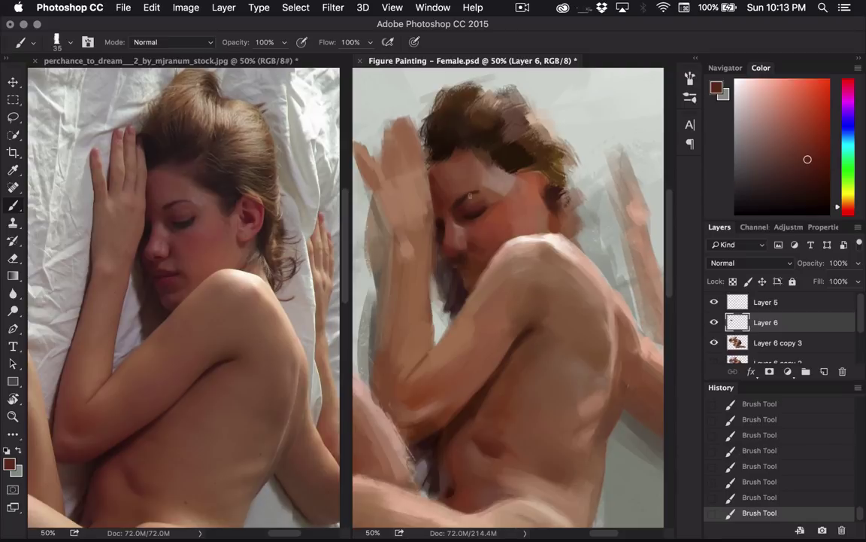
- Add small greyish pink highlights to the nose with a 20 px brush
left_click(450, 238, "alt")
left_click_drag(760, 120, 754, 127)
key("bracketleft")
key("bracketleft")
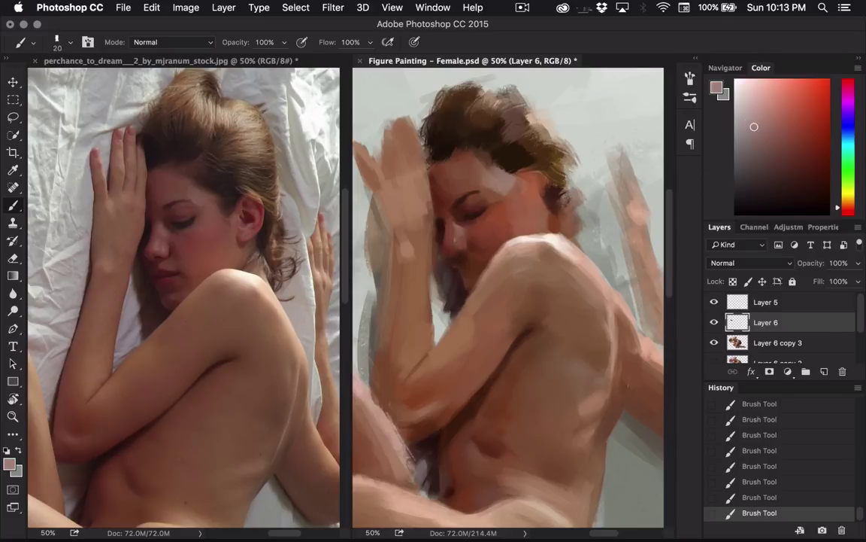
- Blend the highlights on the nose with sampled skin tones and a smaller brush
left_click(453, 240, "alt")
left_click(407, 212, "alt")
left_click(415, 207, "alt")
key("bracketleft")
- Rework the hairline above the forehead with dark browns sampled from the hair, enlarging the brush to 70 px
left_click(448, 138, "alt")
key("bracketright")
key("bracketright")
key("bracketright")
key("bracketright")
key("bracketright")
key("bracketright")
key("bracketright")
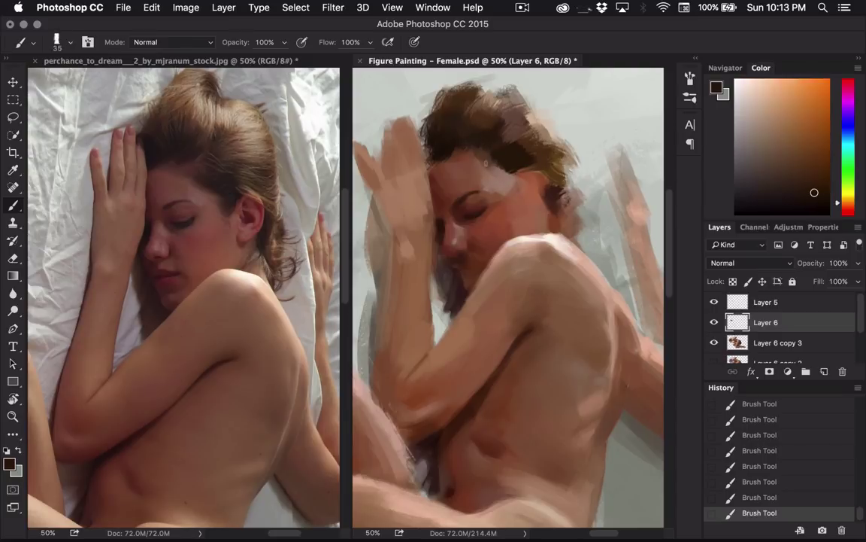
left_click(440, 143, "alt")
key("bracketright")
key("bracketright")
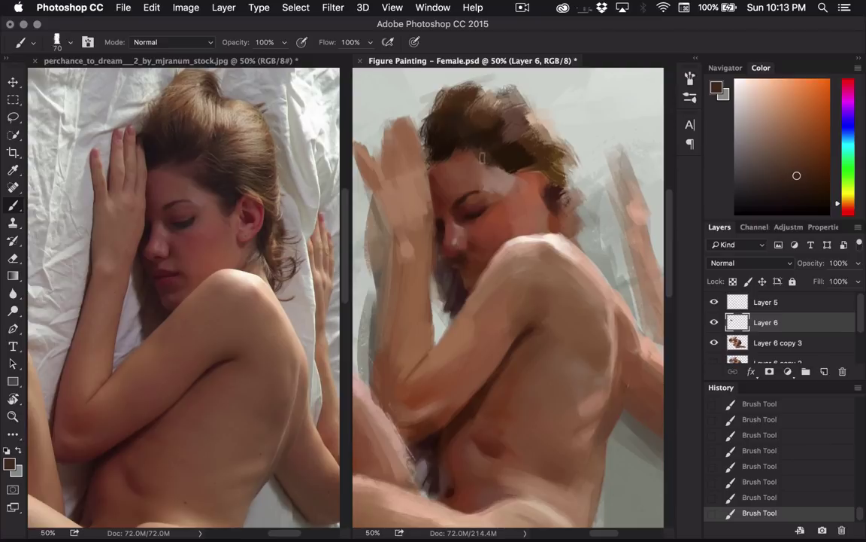
left_click(514, 167, "alt")
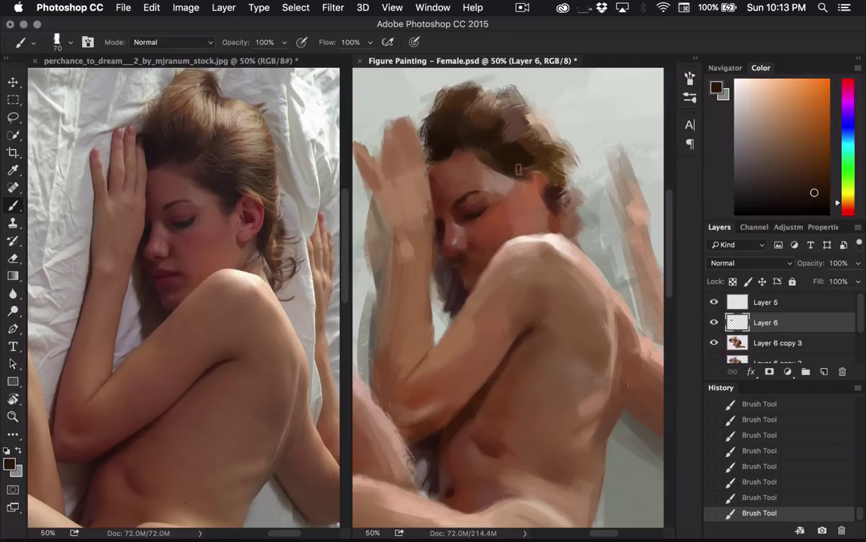
- Paint the dark sideburn in front of the ear and blend it into the temple with sampled browns at 60 to 70 px
left_click(536, 215, "alt")
key("bracketleft")
left_click(471, 172, "alt")
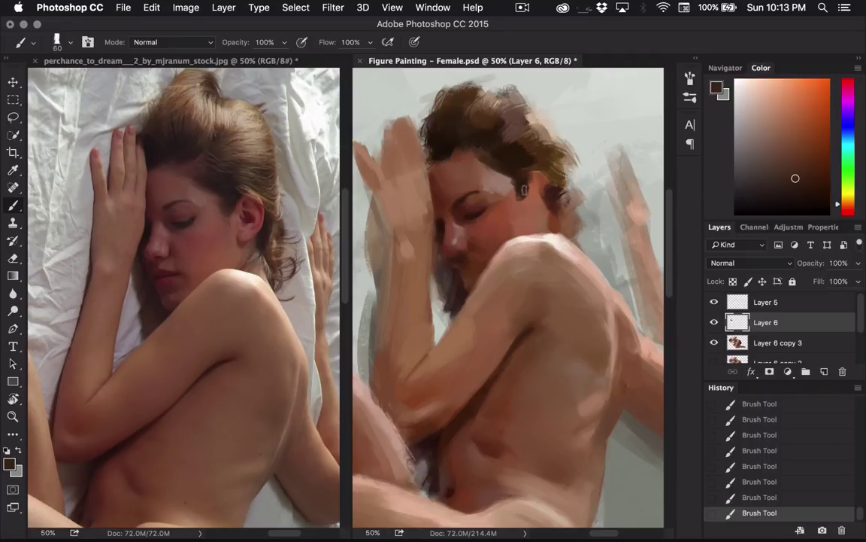
key("bracketright")
left_click(466, 170, "alt")
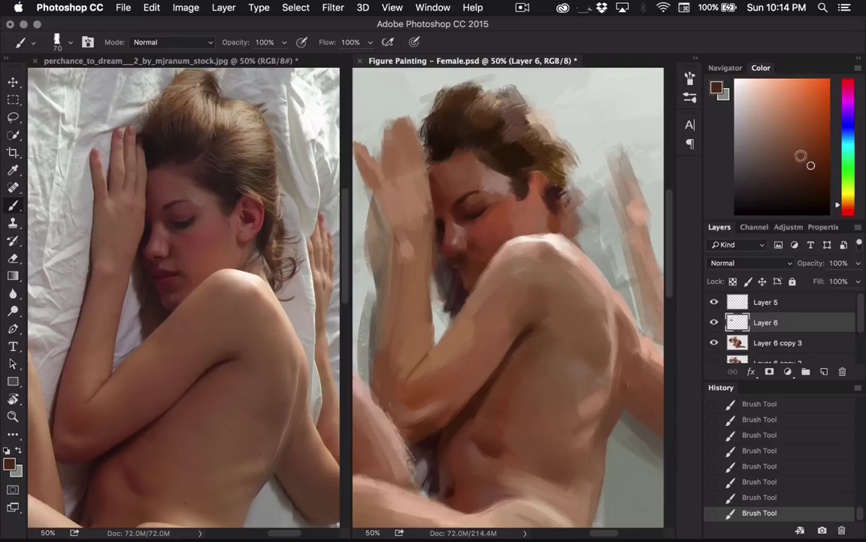
left_click(466, 170, "alt")
key("bracketleft")
left_click(466, 148, "alt")
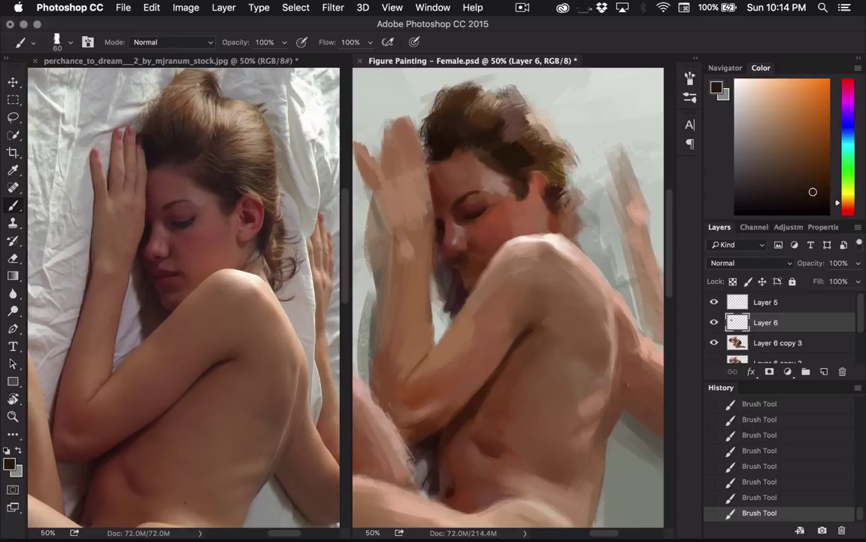
- Block in the skin between nose and mouth with sampled muted pink and reddish tones, reducing the brush from 60 to 45 px
left_click(413, 207, "alt")
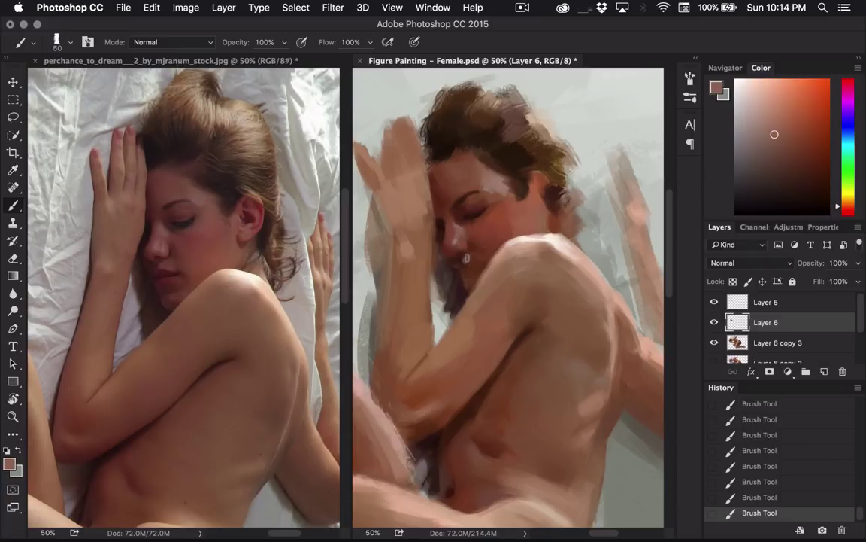
left_click(466, 266, "alt")
key("bracketright")
key("bracketright")
key("bracketleft")
key("bracketleft")
key("bracketleft")
left_click(396, 184, "alt")
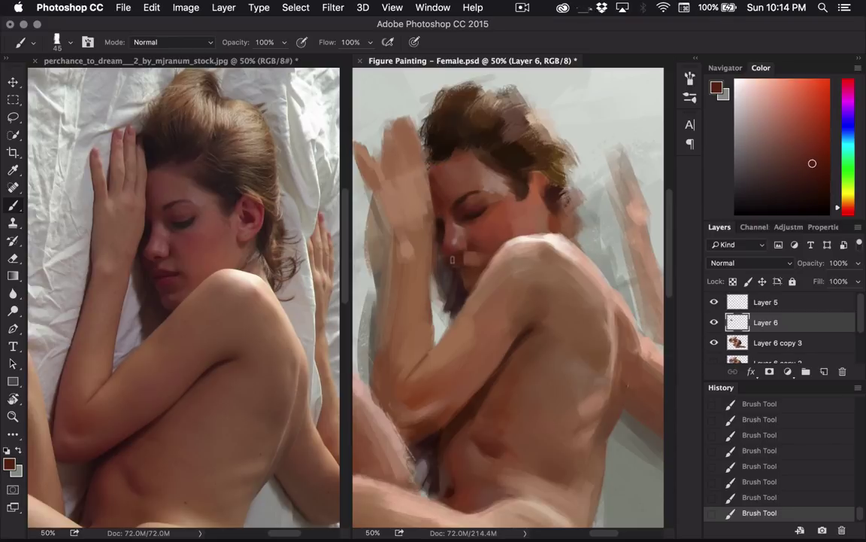
- Refine the upper lip area below the nostril with sampled reddish browns at 30 px
left_click(471, 262, "alt")
key("bracketleft")
left_click(464, 257, "alt")
left_click(456, 262, "alt")
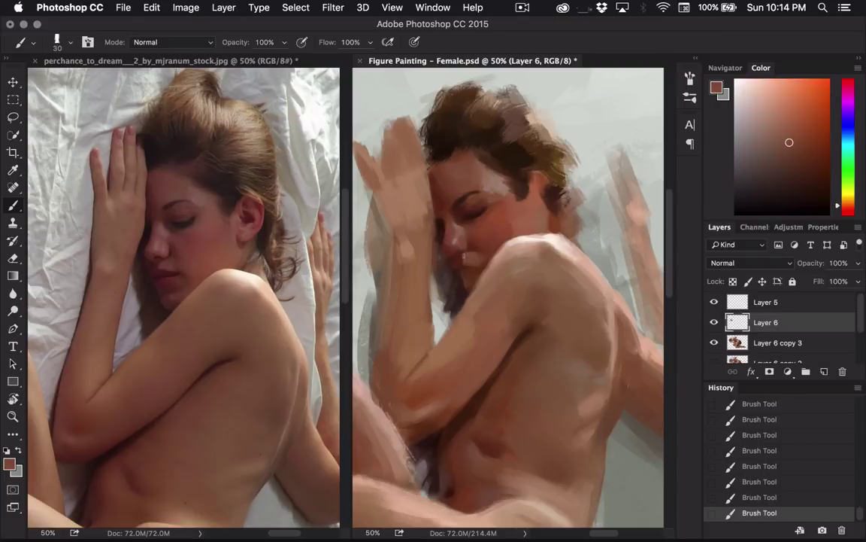
left_click_drag(460, 257, 460, 274)
left_click(463, 256, "alt")
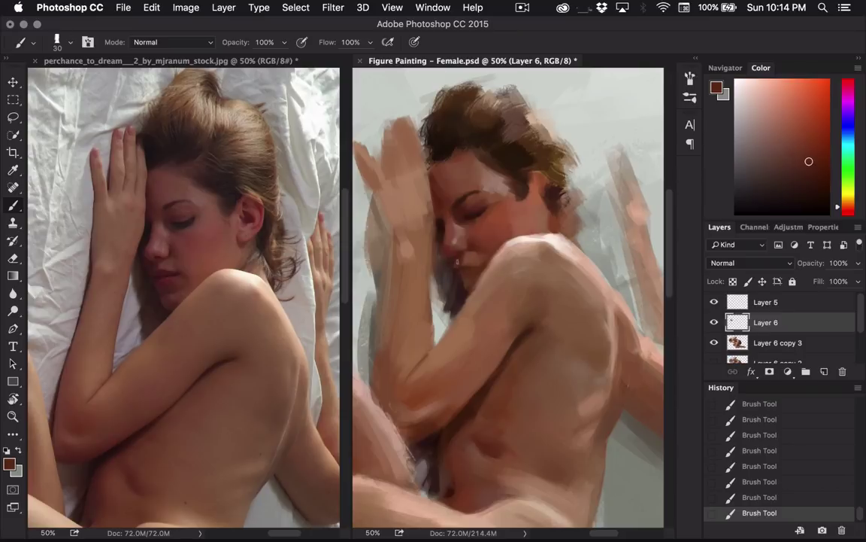
- Darken the nostril with a very dark red, reducing the brush from 40 to 15 px
left_click(442, 247, "alt")
key("bracketright")
key("bracketright")
left_click(817, 189)
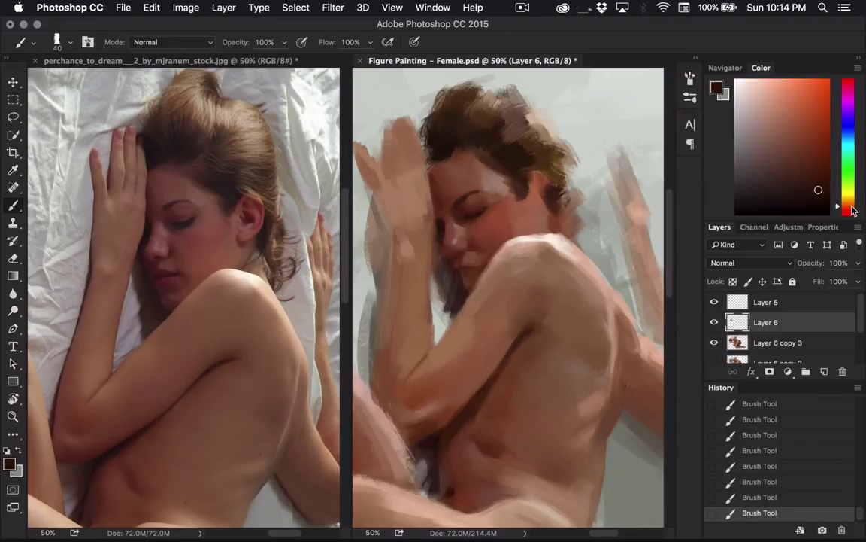
left_click(852, 207)
key("bracketleft")
key("bracketleft")
key("bracketleft")
key("bracketleft")
key("bracketleft")
key("bracketleft")
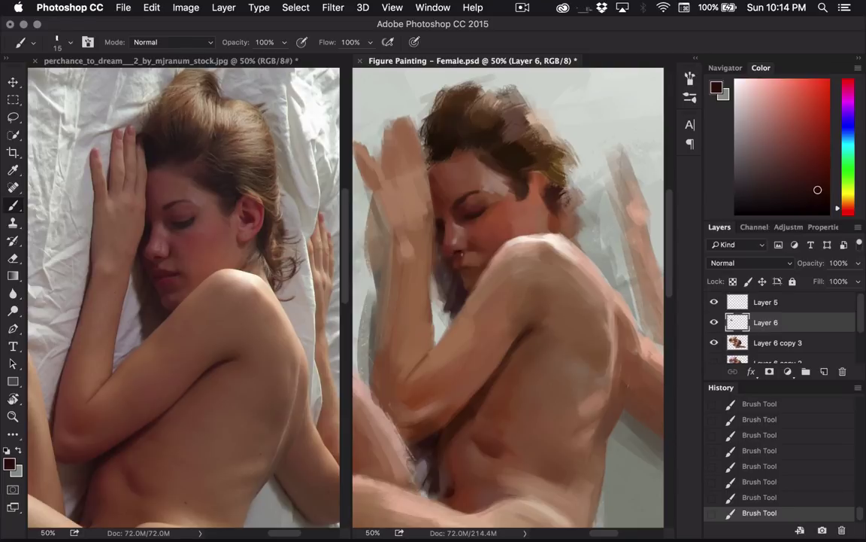
- Paint the lips with dark reds and a deep wine tone sampled from the reference photo, enlarging the brush to 40 px
left_click(800, 155)
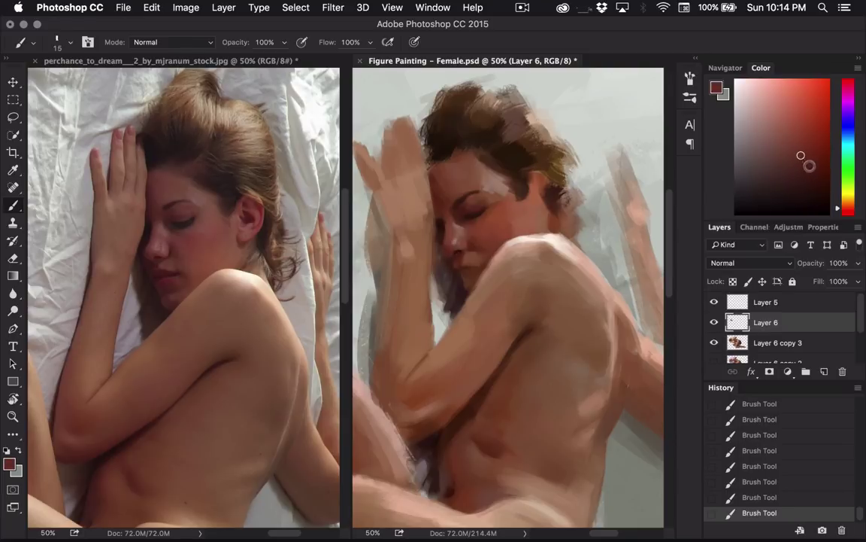
left_click(812, 169)
left_click(813, 176)
key("bracketright")
key("bracketright")
key("bracketright")
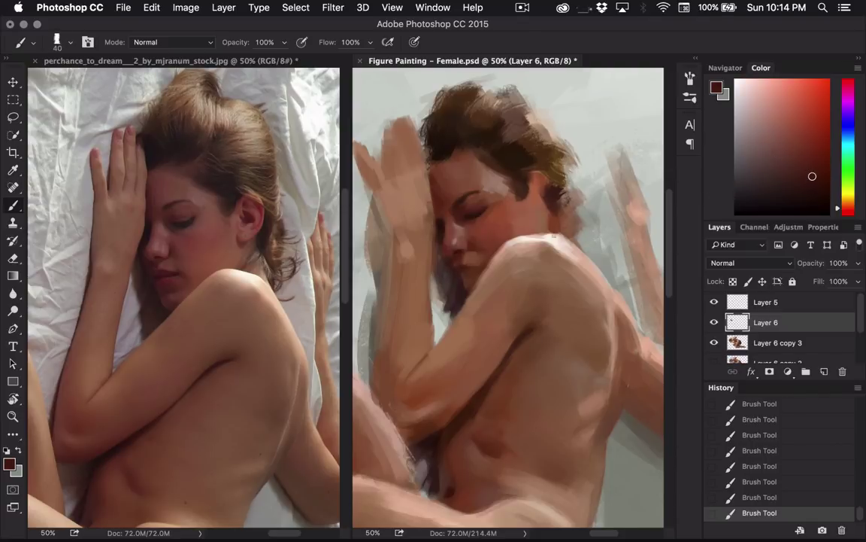
left_click(149, 243, "alt")
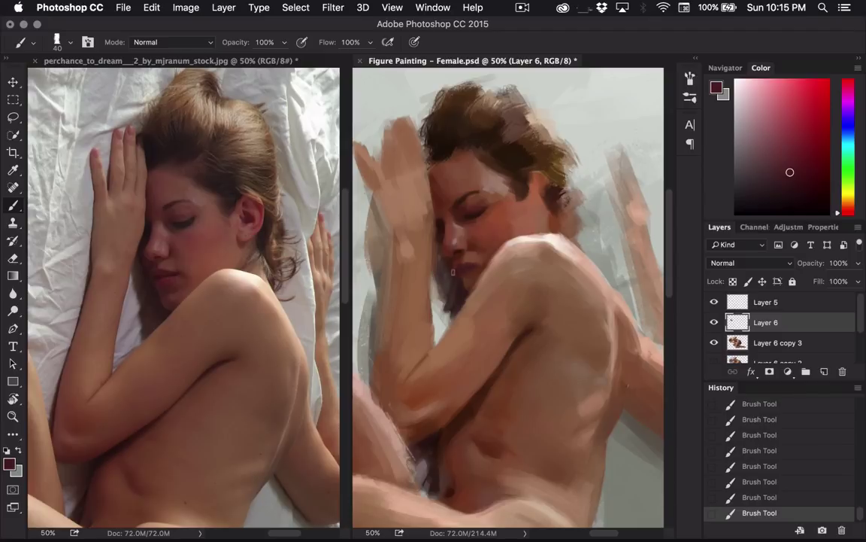
- Add a muted purplish pink to the lower lip and sample the reddish brown skin above the mouth at 45 px
left_click(778, 154)
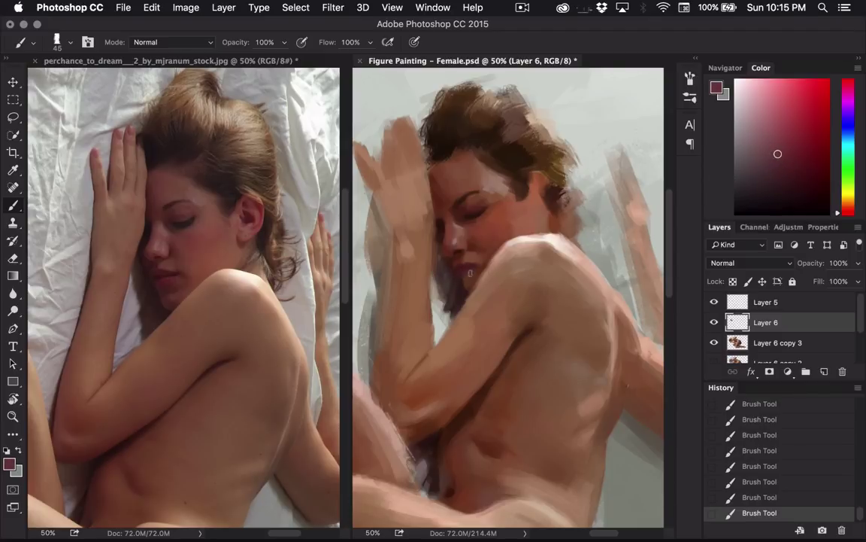
left_click(474, 256, "alt")
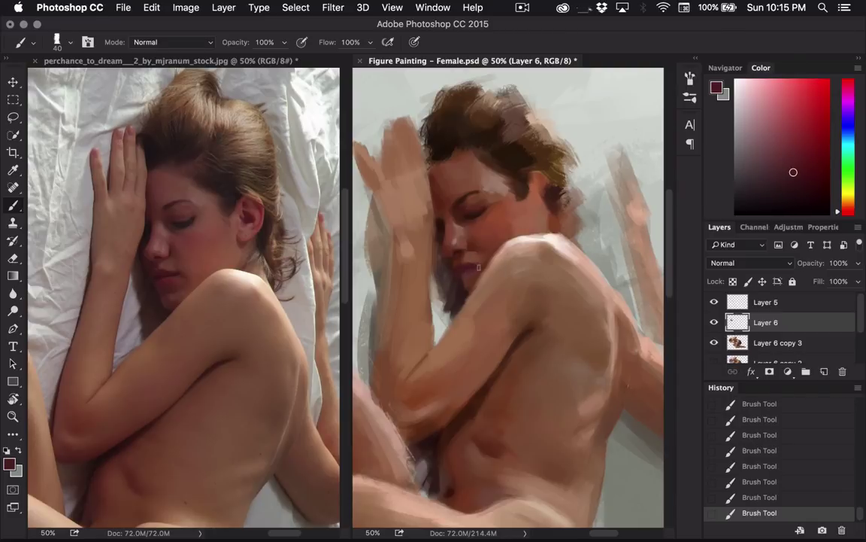
left_click(471, 256, "alt")
key("bracketright")
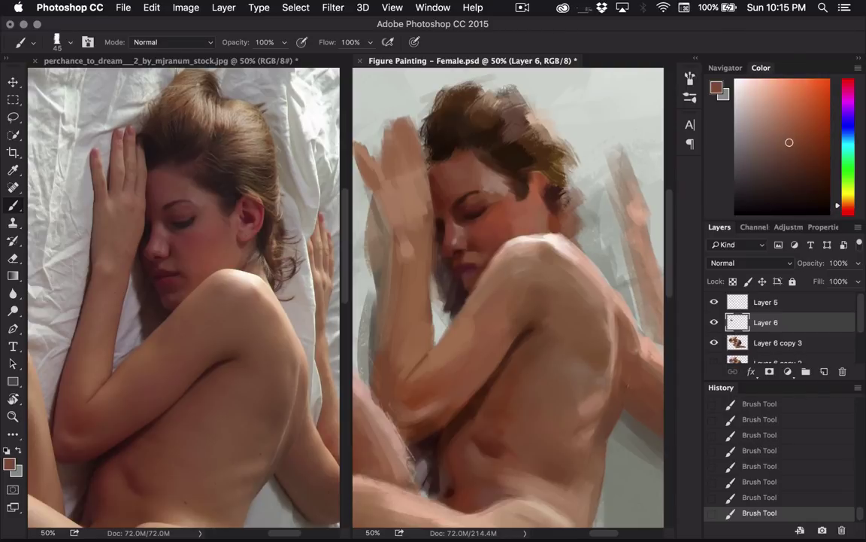
- Tidy the lip edges with sampled skin and dark wine tones, reducing the brush to 35 px
left_click(478, 260, "alt")
left_click(428, 232, "alt")
key("bracketleft")
left_click(422, 239, "alt")
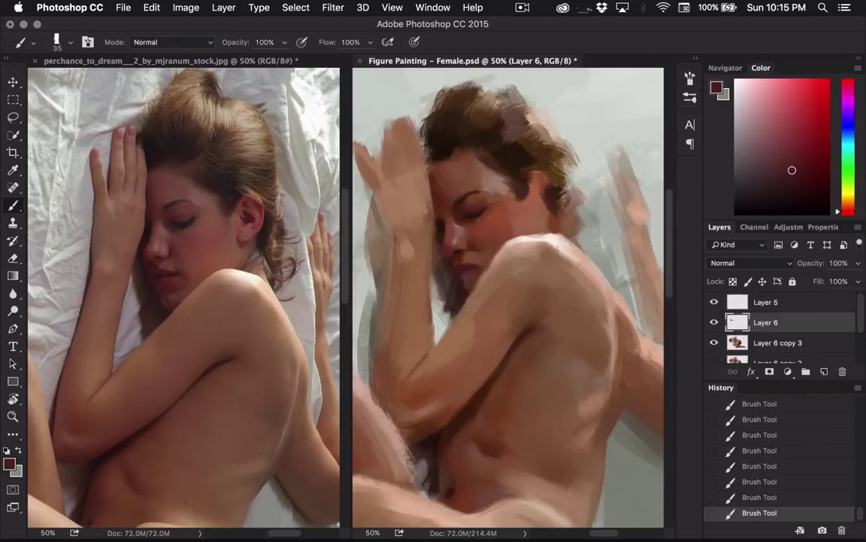
- Flip the painting and the reference photo horizontally and bring the head and torso into view in both
key("super+f")
left_click(239, 63)
key("super+f")
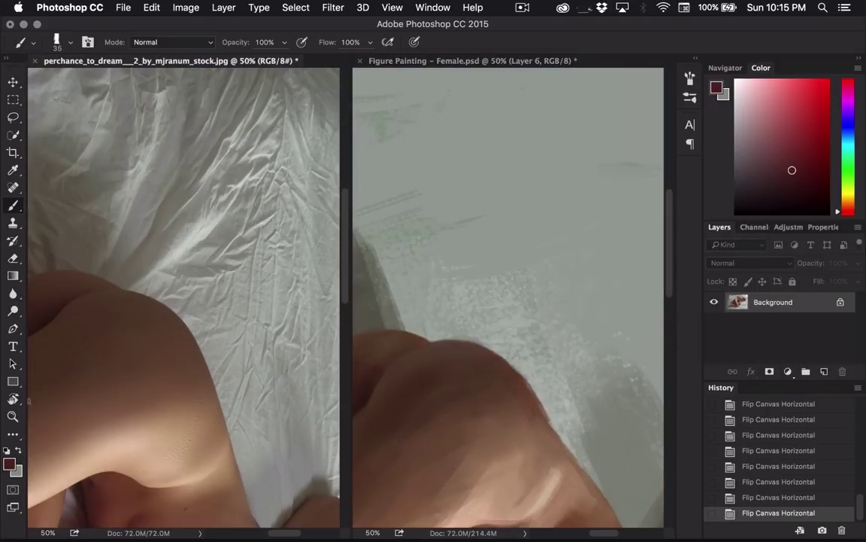
left_click(13, 399)
left_click(218, 315)
left_click_drag(218, 314, 237, 368)
mouse_move(444, 297)
left_mouse_down()
mouse_move(546, 178)
mouse_move(529, 260)
mouse_move(562, 299)
mouse_move(522, 304)
mouse_move(580, 304)
mouse_move(575, 321)
mouse_move(519, 296)
left_mouse_up()
left_click_drag(559, 301, 534, 309)
- Shape the lips and the corner of the mouth with short dark wine-red brush strokes at about 30 px
key("b")
left_click_drag(488, 273, 484, 276)
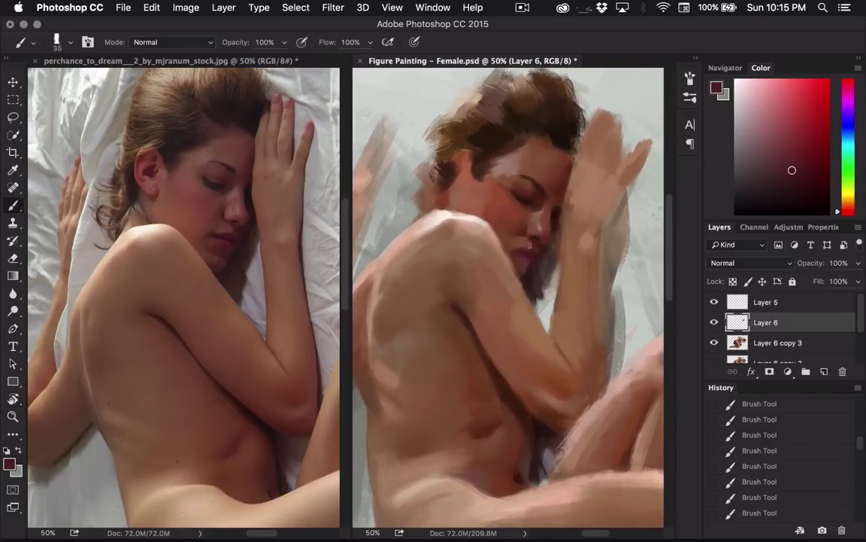
left_click_drag(529, 252, 520, 251)
left_click(521, 252, "alt")
key("[")
left_click(514, 249)
left_click(514, 250)
left_click(515, 250)
left_click(513, 250)
key("]")
left_click(513, 251)
left_click(513, 252)
left_click(513, 251)
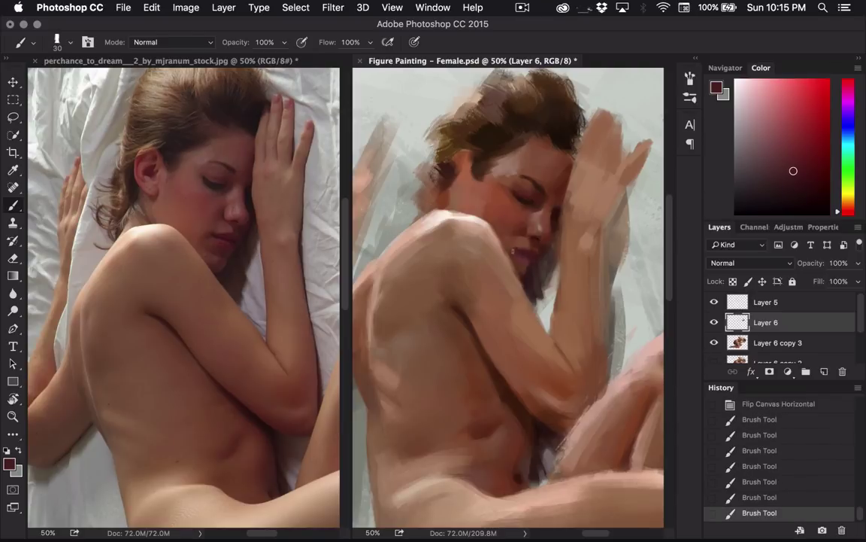
left_click(517, 245)
- Paint the skin around the corner of the mouth with sampled and adjusted reddish browns, enlarging the brush to 35 px
left_click(506, 250, "alt")
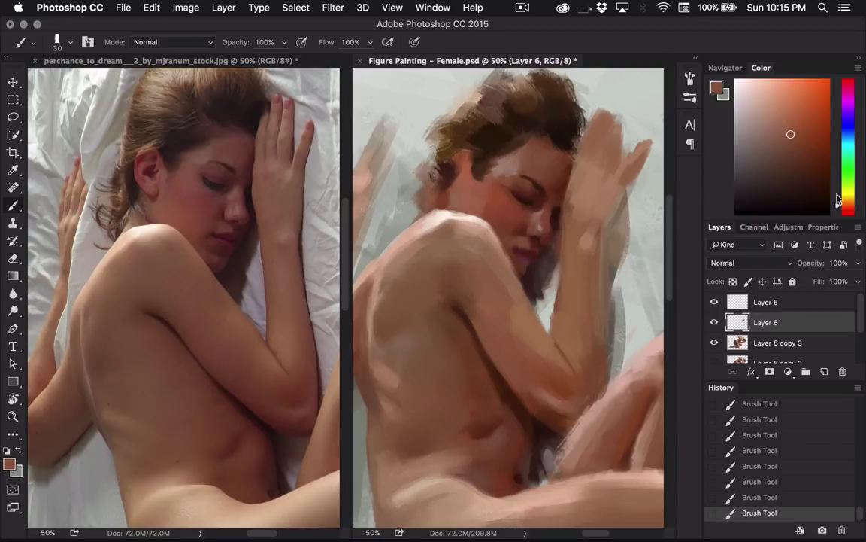
left_click(847, 211)
left_click(845, 206)
key("[")
left_click(781, 143)
key("bracketright")
key("bracketright")
left_click(466, 228, "alt")
- Refine the upper lip contour and adjoining cheek with sampled dark red and a more orange muted brown at about 35 px
left_click(530, 257, "alt")
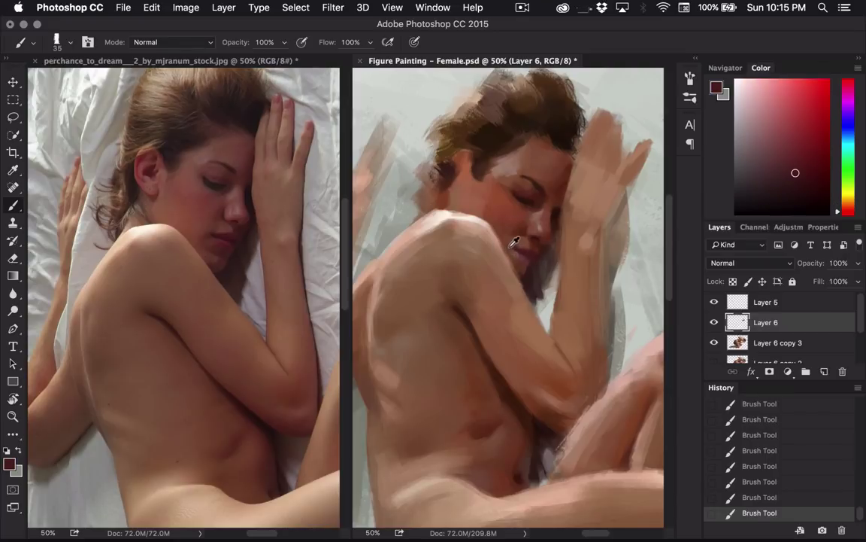
left_click(525, 239, "alt")
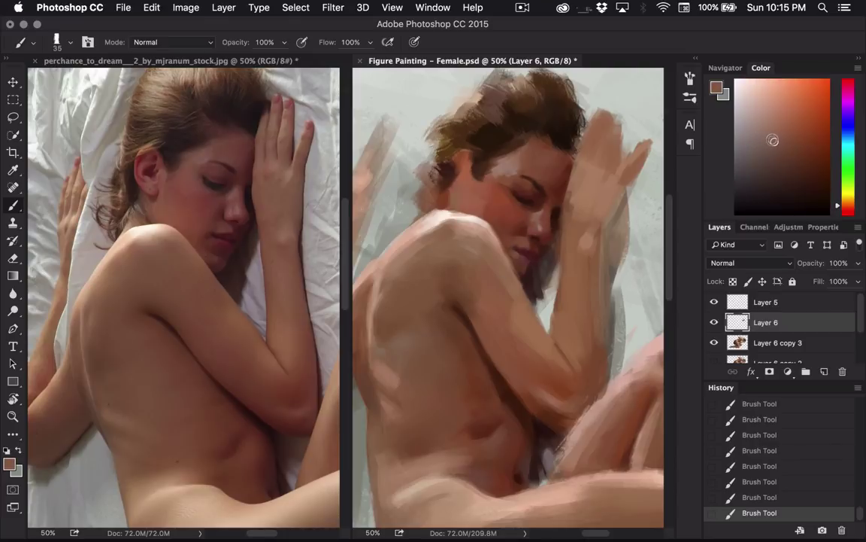
left_click(845, 204)
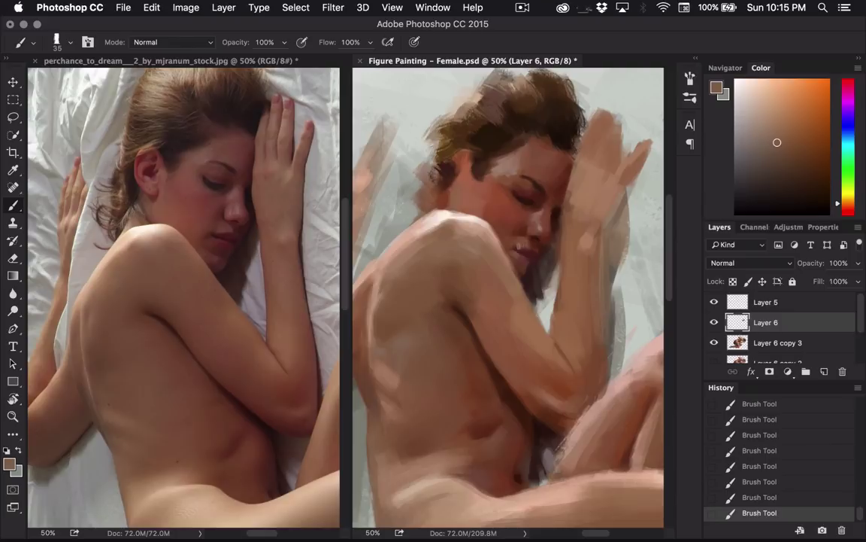
key("]")
left_click(471, 222, "alt")
left_click(488, 220, "alt")
key("bracketleft")
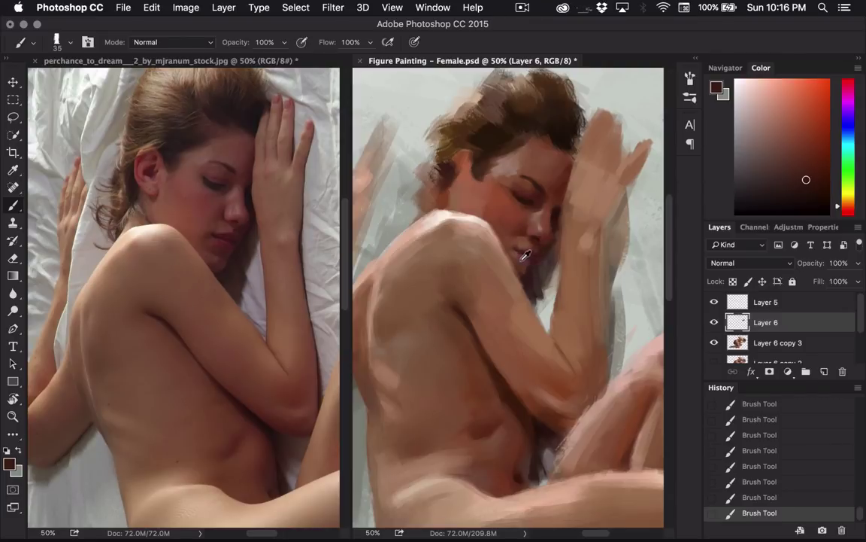
- Model the lower lip with a wine red sampled from the reference photo and reddish browns from the painting
left_click(225, 242, "alt")
left_click(224, 245, "alt")
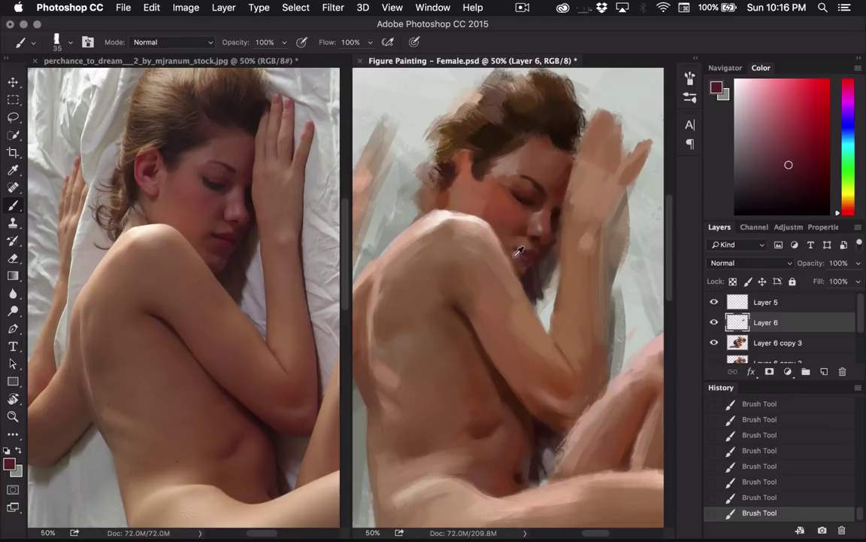
left_click(466, 226, "alt")
left_click(523, 260, "alt")
left_click(519, 264, "alt")
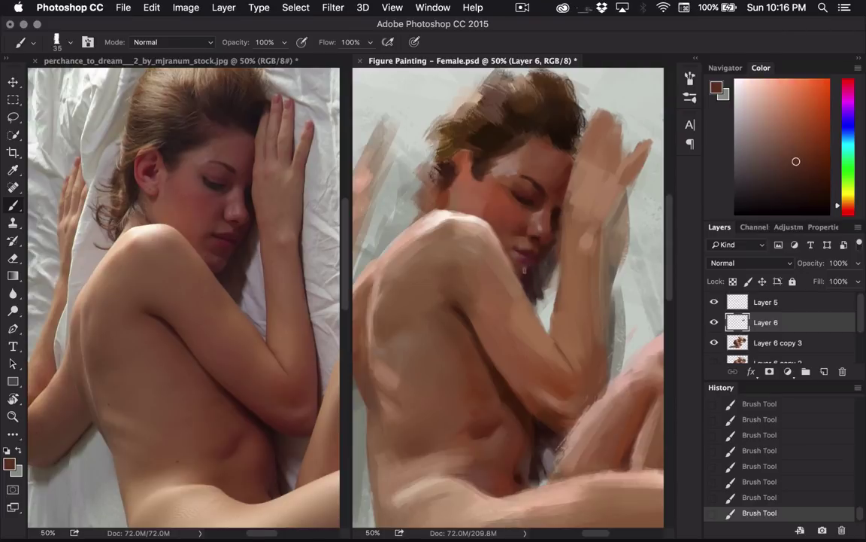
- Paint the chin below the lips with a dark red sampled from the reference photo and a lighter variant at 40 px
left_click(207, 255, "alt")
key("]")
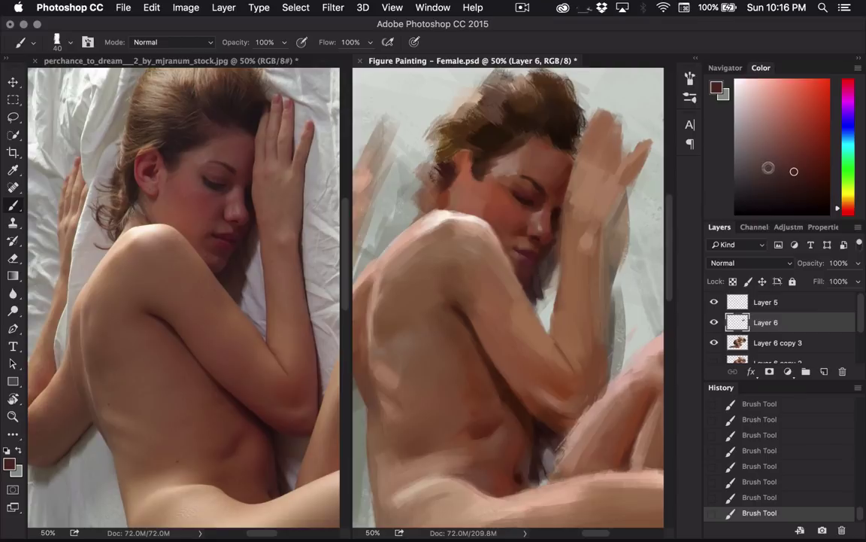
left_click(788, 156)
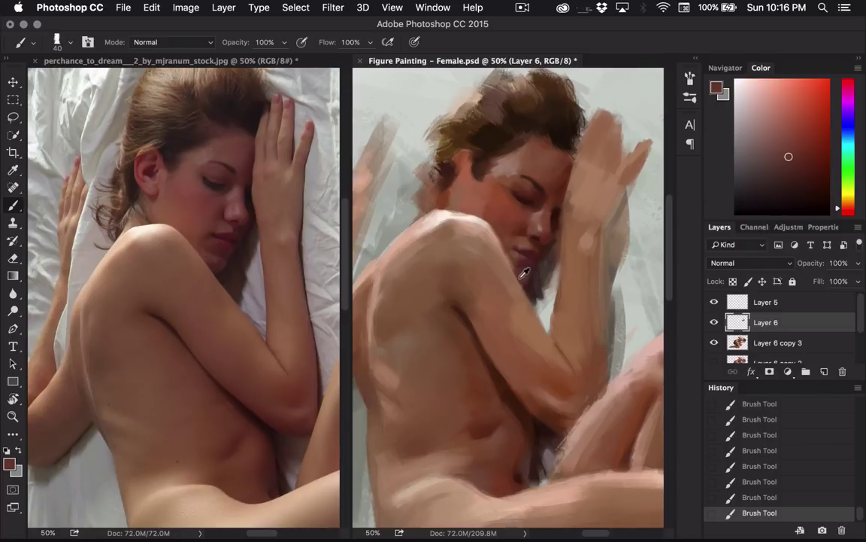
- Define the shadowed edge of the chin and jaw with sampled dark reddish browns, reducing the brush to 25 px
key("bracketleft")
left_click(540, 258, "alt")
left_click(526, 277, "alt")
left_click(528, 282, "alt")
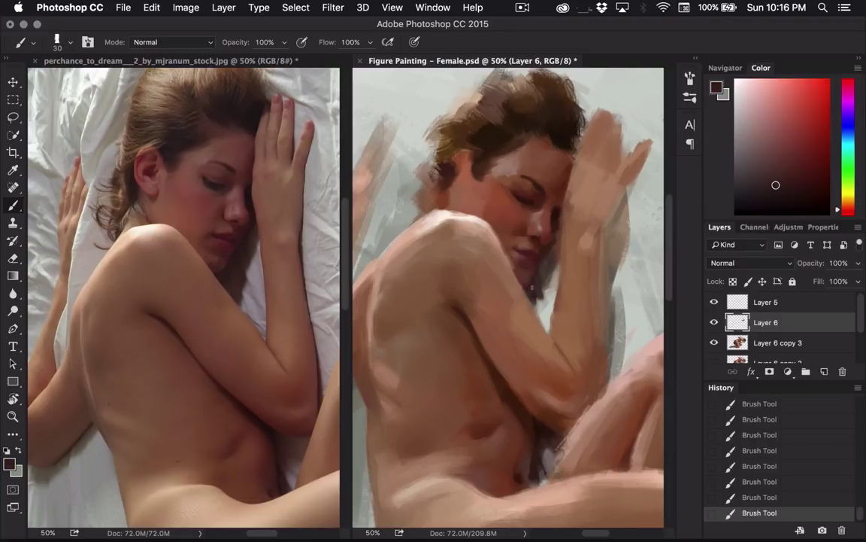
left_click(530, 288, "alt")
key("bracketleft")
left_click(546, 251, "alt")
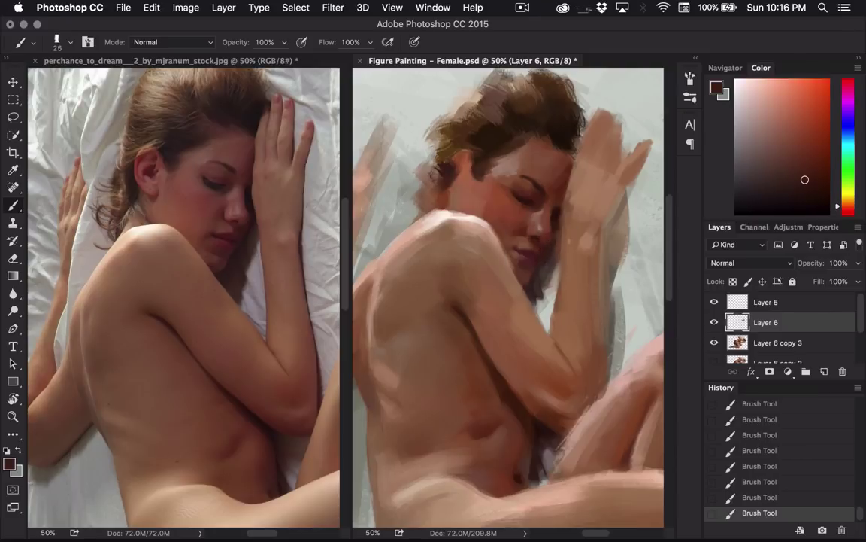
- Sharpen the dark line between the lips with a deep reddish brown, reducing the brush to 15 px
left_click(801, 172)
key("bracketright")
mouse_move(801, 171)
left_mouse_down()
mouse_move(745, 173)
mouse_move(812, 188)
left_mouse_up()
key("bracketleft")
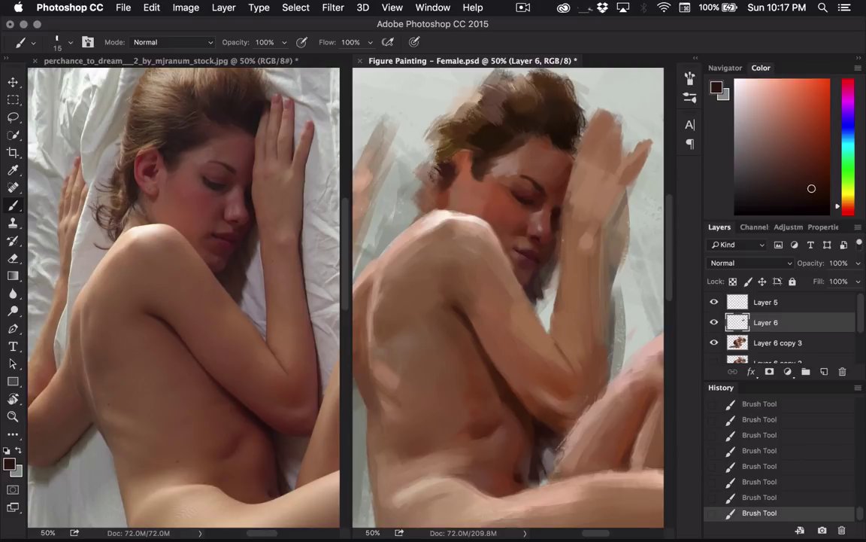
- Refine the far side of the mouth and the lower lip with sampled dark reds at 20 px
left_click(547, 247, "alt")
left_click(542, 261, "alt")
key("]")
left_click(533, 270, "alt")
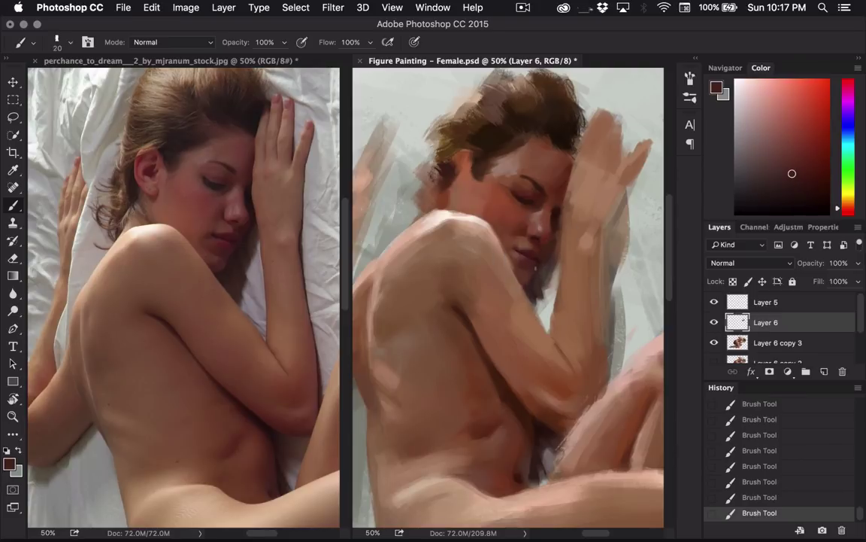
- Deepen the shadow beneath the lower lip with a sampled colour darkened to near-black red, reducing the brush to 15 px
left_click(477, 241, "alt")
left_click(531, 267, "alt")
left_click(531, 285, "alt")
left_click(789, 195)
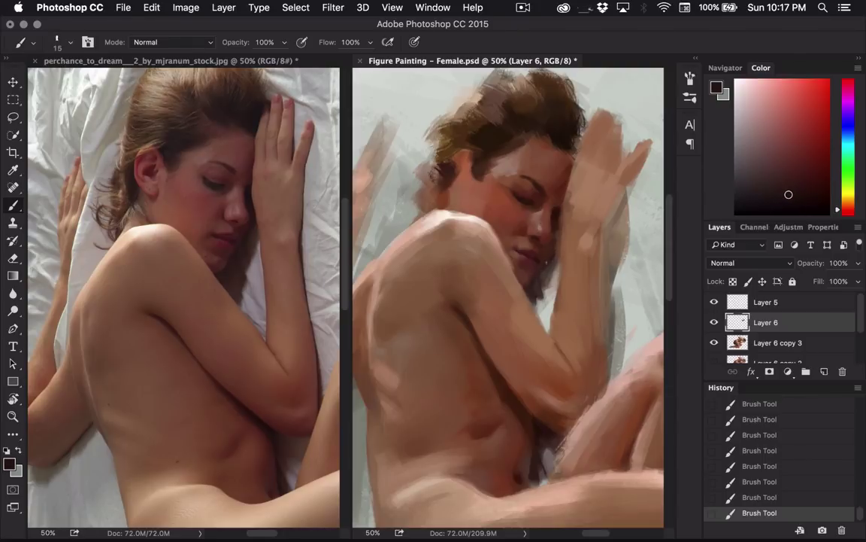
- Paint the far edge of the mouth and chin with a sampled tone and a deep reddish brown, enlarging the brush to 35 px
left_click(542, 258, "alt")
left_click(547, 266, "alt")
key("]")
left_click_drag(552, 258, 547, 269)
left_click_drag(786, 184, 789, 178)
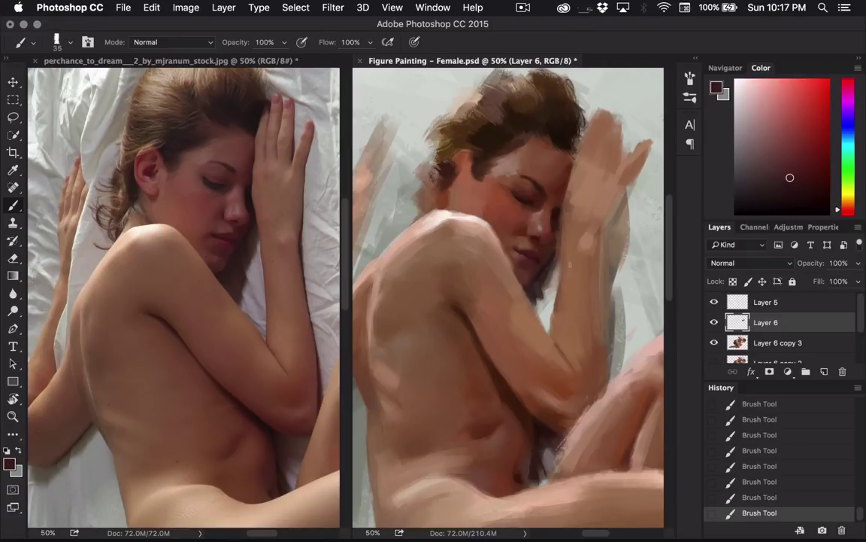
- Darken the shadows around the lips and chin with a sampled colour shifted to near-black red, using a 20 px brush
key("]")
left_click(549, 260, "alt")
left_click(534, 277, "alt")
left_click(799, 196)
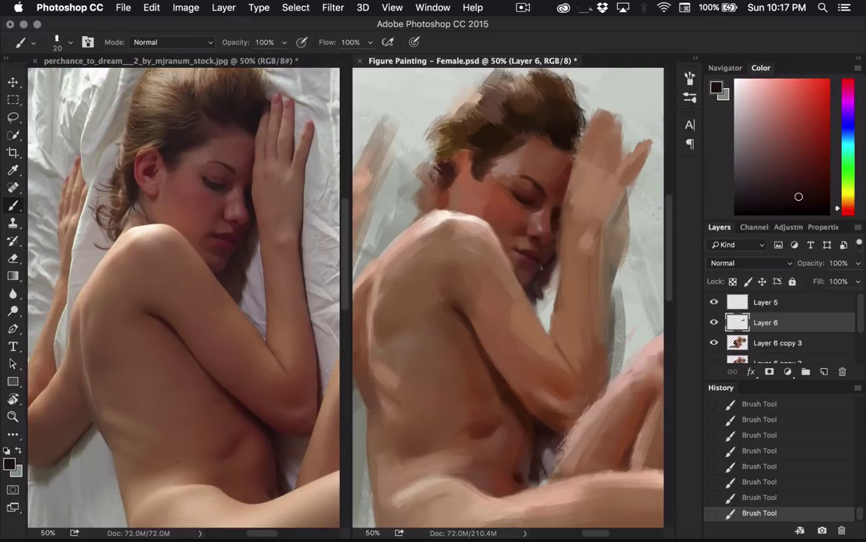
- Mix a muted reddish brown from colours sampled on the face, shift its hue towards orange, enlarge the brush to 50 px and save the painting
left_click(495, 228, "alt")
left_click(498, 234, "alt")
left_click(531, 287, "alt")
left_click(466, 242, "alt")
left_click(779, 153)
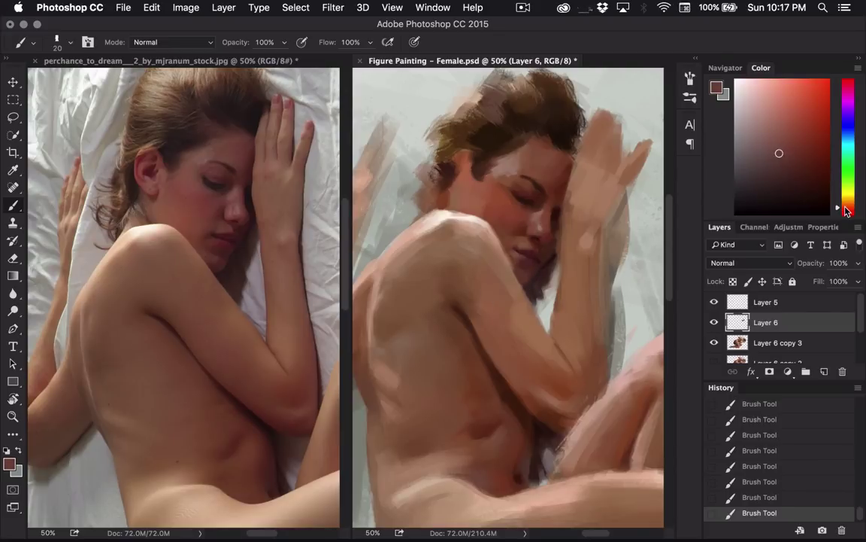
left_click(843, 206)
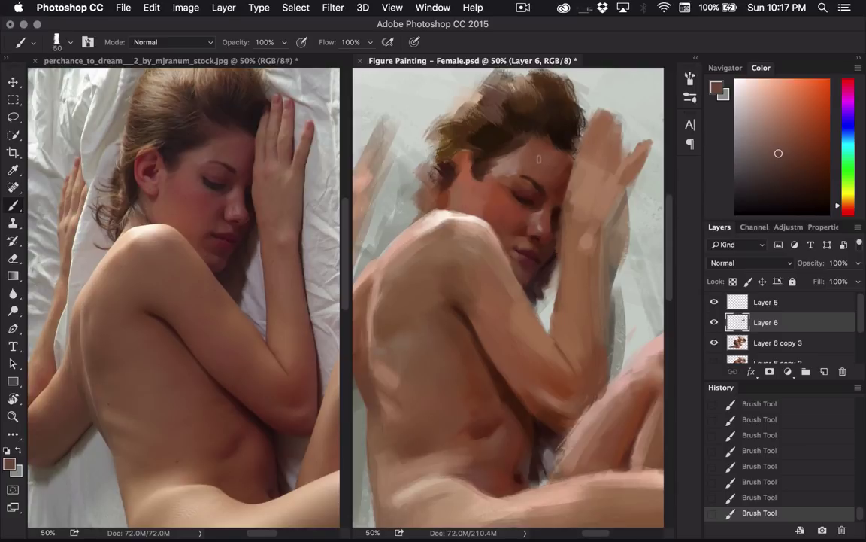
key("super+s")
- Lighten the cheek with a dusty pink mixed from a sampled skin tone, enlarging the brush to 80 px
left_click(493, 185, "alt")
left_click(773, 132)
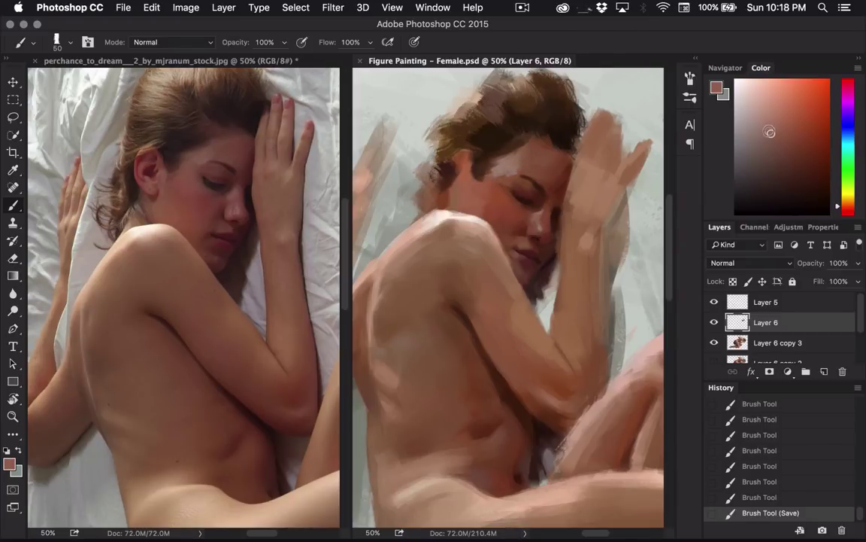
key("bracketright")
mouse_move(492, 182)
left_mouse_down()
mouse_move(506, 207)
mouse_move(505, 200)
left_mouse_up()
left_click_drag(497, 171, 501, 185)
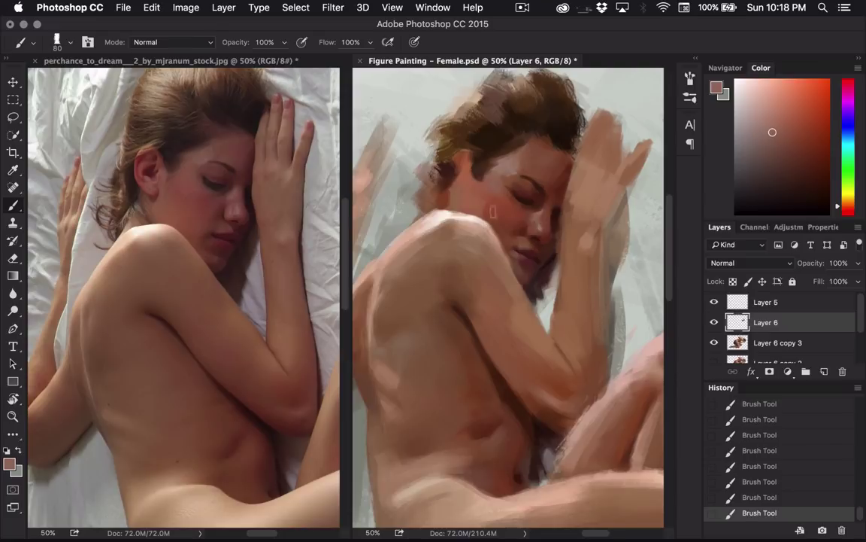
- Undo the last two strokes and repaint the skin beside the mouth with a smaller brush and a sampled tone
key("bracketleft")
left_click(535, 248, "alt")
key("super+z")
key("super+z")
left_click_drag(534, 272, 534, 249)
- Blend the skin of the nose and cheek with sampled reddish browns, varying the brush size up to 80 px
key("bracketleft")
left_click(538, 215, "alt")
key("bracketleft")
left_click(494, 206, "alt")
key("bracketright")
left_click(493, 203, "alt")
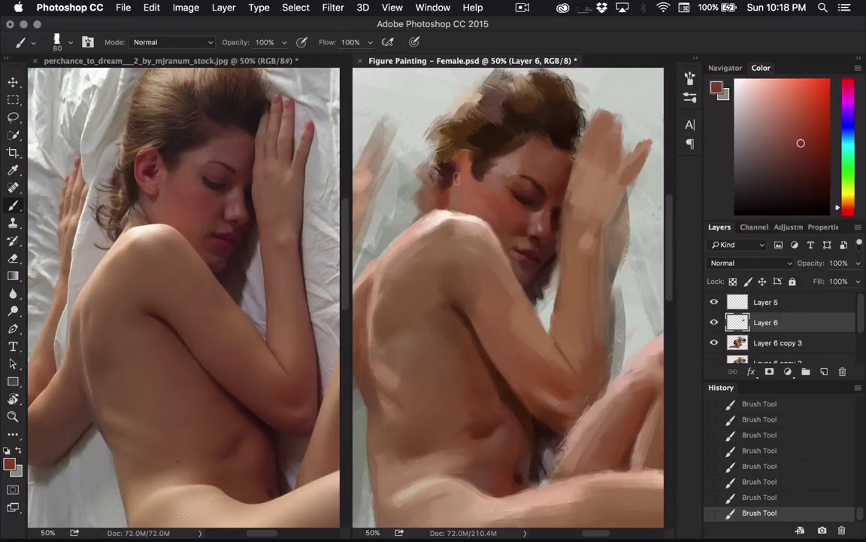
- Paint the ear and the skin beneath it with orange-brown and saturated dark red, reducing the brush from 70 to 50 px
mouse_move(471, 170)
left_mouse_down()
mouse_move(467, 159)
mouse_move(476, 161)
left_mouse_up()
left_click(401, 174, "alt")
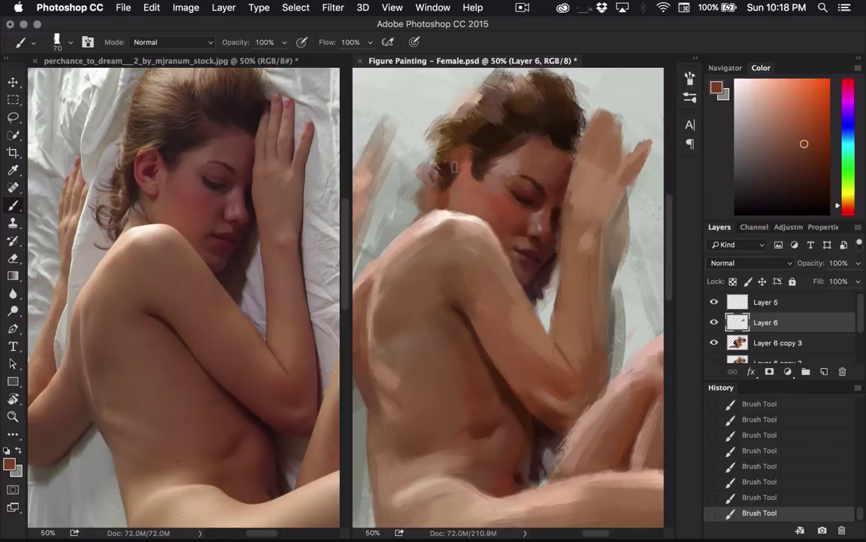
left_click(815, 159)
left_click(848, 208)
left_click(814, 142)
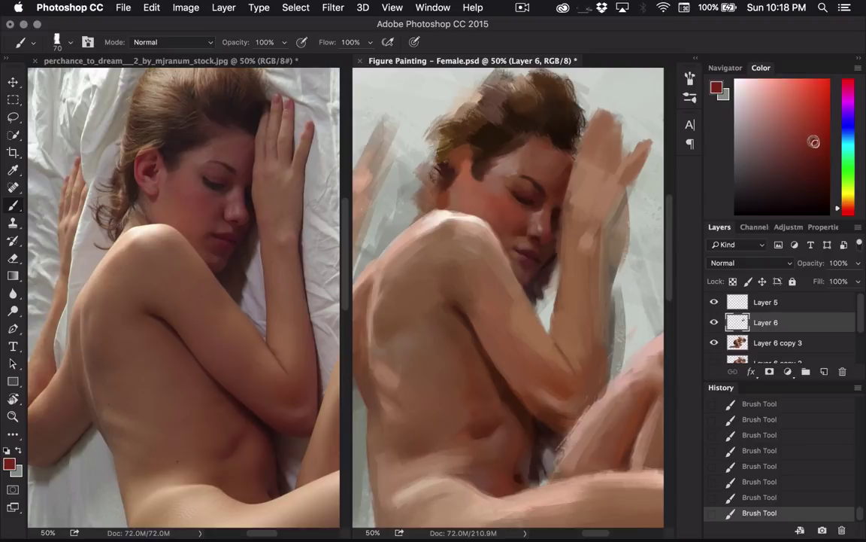
key("bracketleft")
left_click(453, 161, "alt")
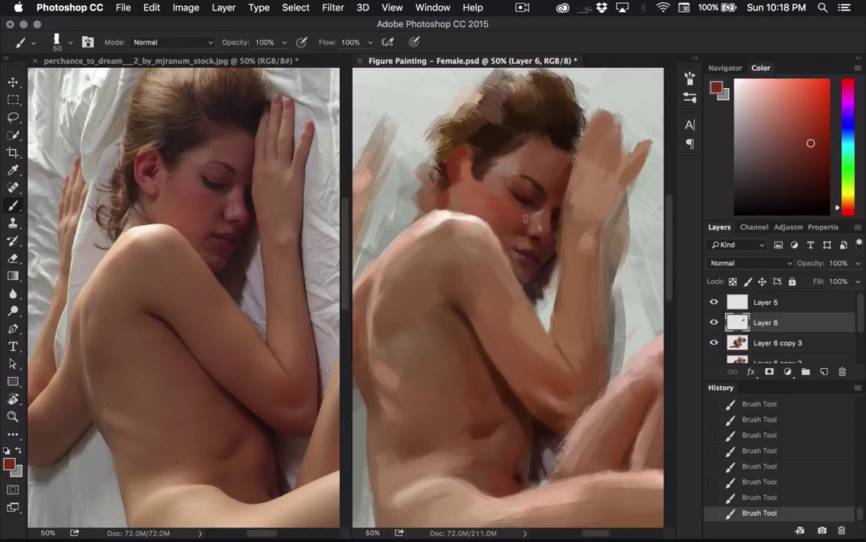
left_click_drag(471, 197, 462, 213)
- Save the painting, compare it with Layer 6 hidden and shown, and merge Layer 6 down into Layer 6 copy 3
left_click(13, 118)
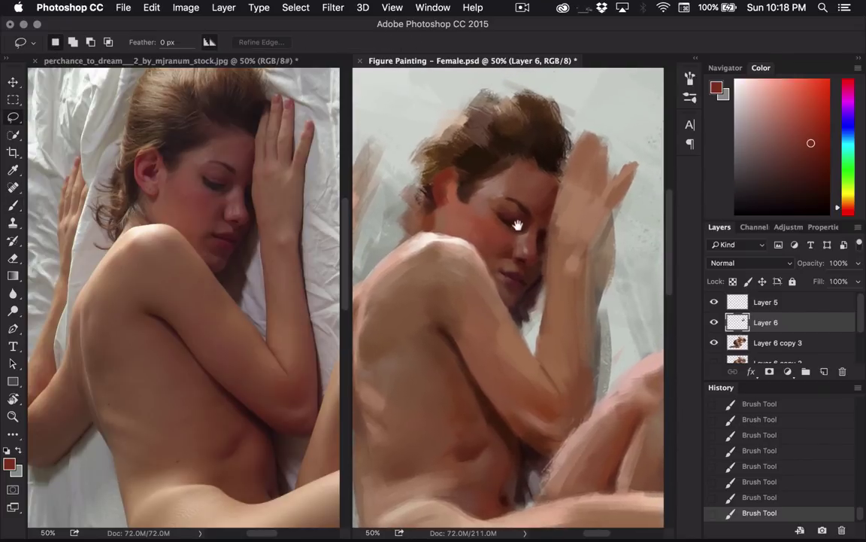
left_click_drag(518, 225, 517, 238)
key("super+s")
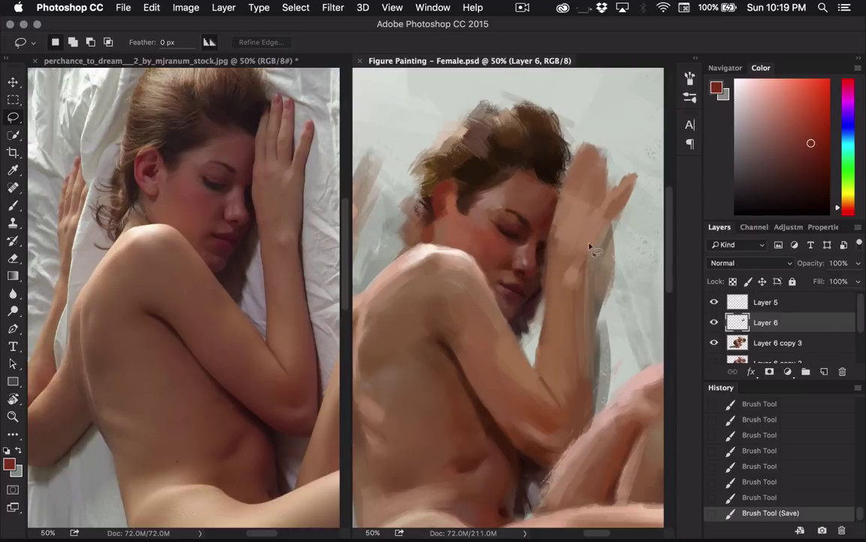
left_click_drag(600, 257, 604, 254)
left_click(714, 322)
left_click(714, 322)
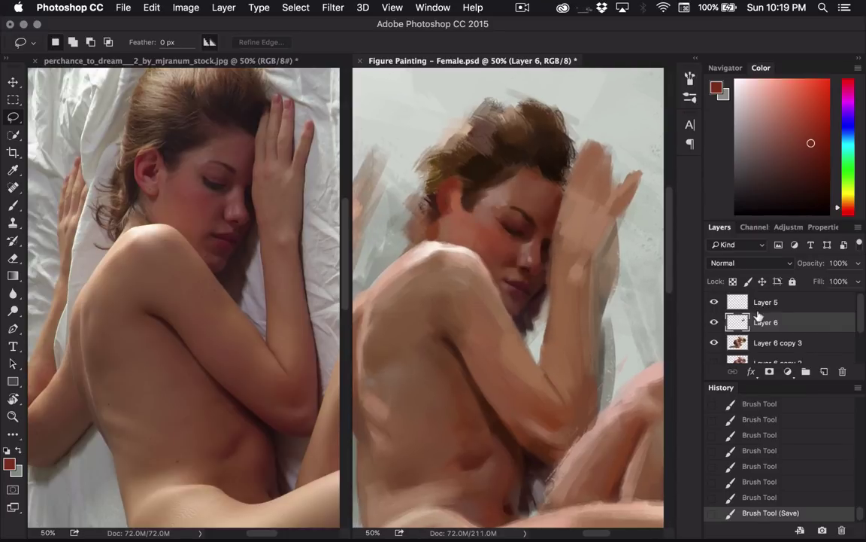
key("ctrl+e")
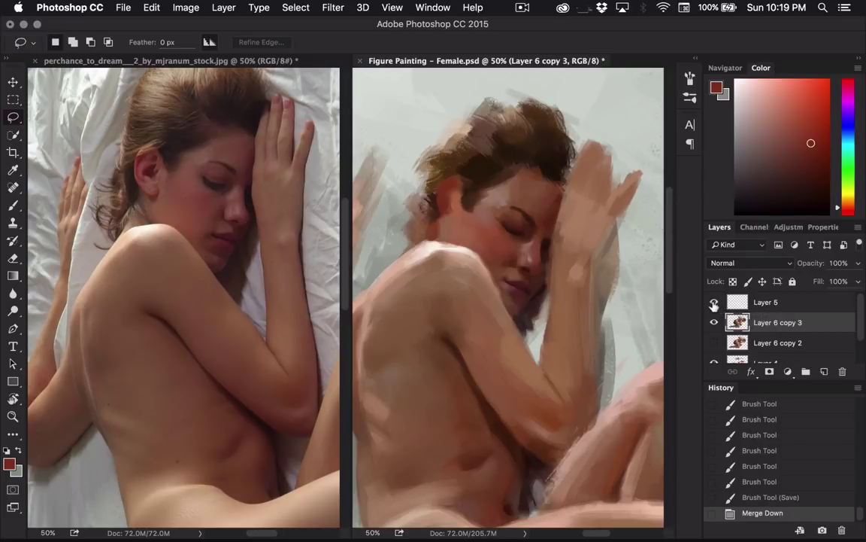
- Examine the whole figure at a smaller zoom while hiding and showing Layer 5
left_click(766, 302)
left_click(714, 302)
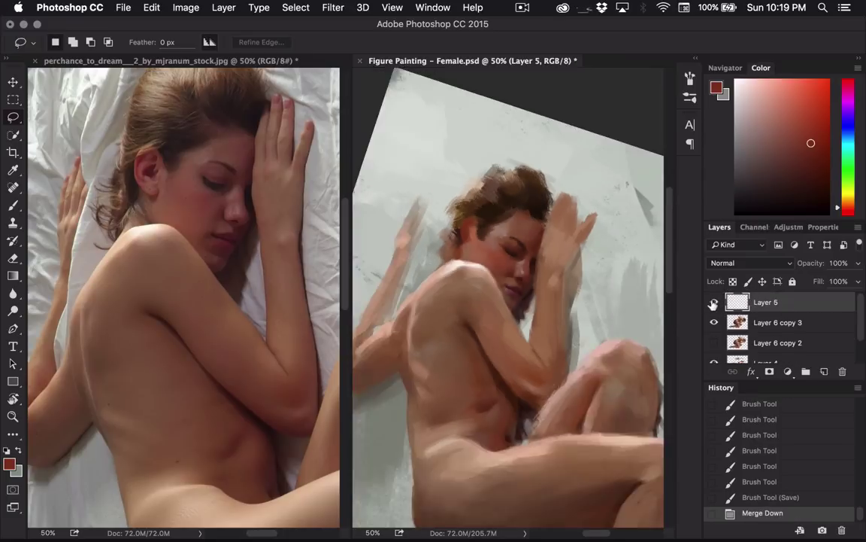
key("super+minus")
key("super+minus")
left_click(714, 301)
left_click(714, 301)
key("super+plus")
key("super+plus")
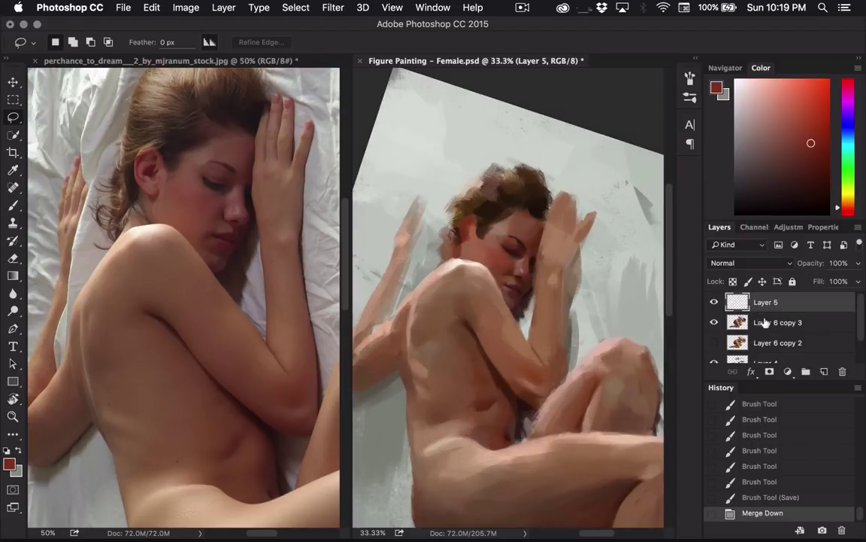
key("super+plus")
- Duplicate Layer 6 copy 3 and hide the original layer
left_click(764, 322)
mouse_move(787, 320)
left_mouse_down()
mouse_move(807, 331)
mouse_move(781, 357)
mouse_move(823, 371)
left_mouse_up()
left_click(715, 342)
left_click_drag(563, 348, 568, 353)
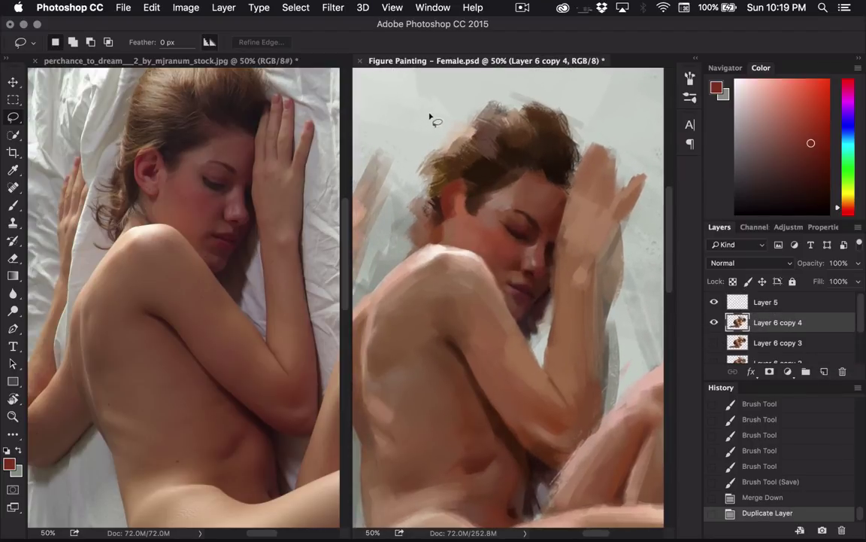
- Lasso the head and raised hand, copy them to a new layer and shift the copy slightly upward
mouse_move(431, 117)
left_mouse_down()
mouse_move(404, 208)
mouse_move(417, 227)
mouse_move(477, 249)
mouse_move(535, 341)
left_mouse_up()
key("super+d")
mouse_move(638, 116)
left_mouse_down()
mouse_move(651, 165)
mouse_move(594, 265)
mouse_move(501, 269)
mouse_move(481, 305)
mouse_move(515, 321)
mouse_move(460, 247)
mouse_move(402, 227)
mouse_move(449, 110)
mouse_move(577, 96)
mouse_move(606, 276)
left_mouse_up()
key("super+j")
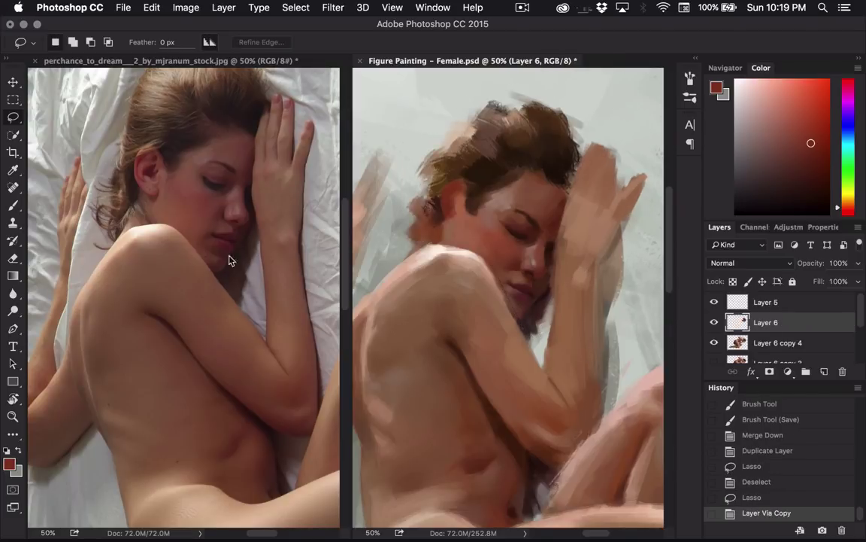
left_click(15, 86)
left_click_drag(590, 211, 589, 208)
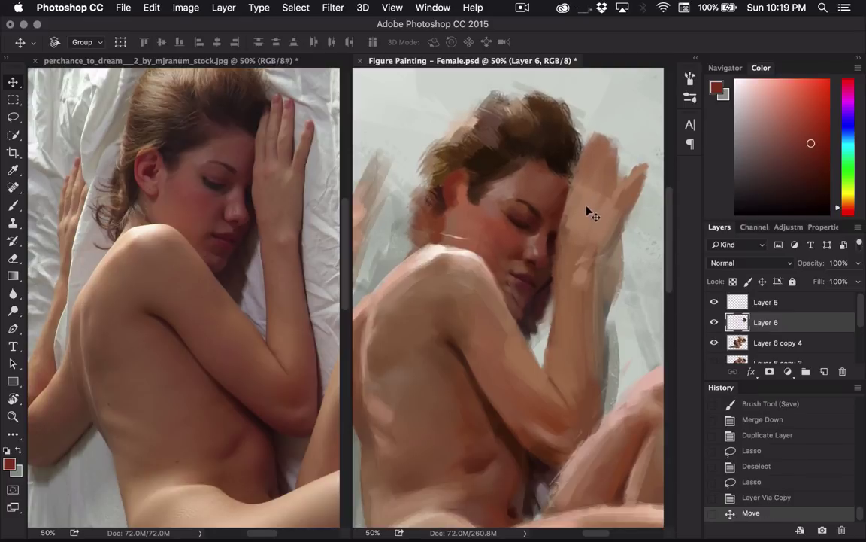
- Lasso the raised hand on Layer 6, rotate it to -6.65° with Free Transform, nudge it towards the head and deselect
key("b")
key("l")
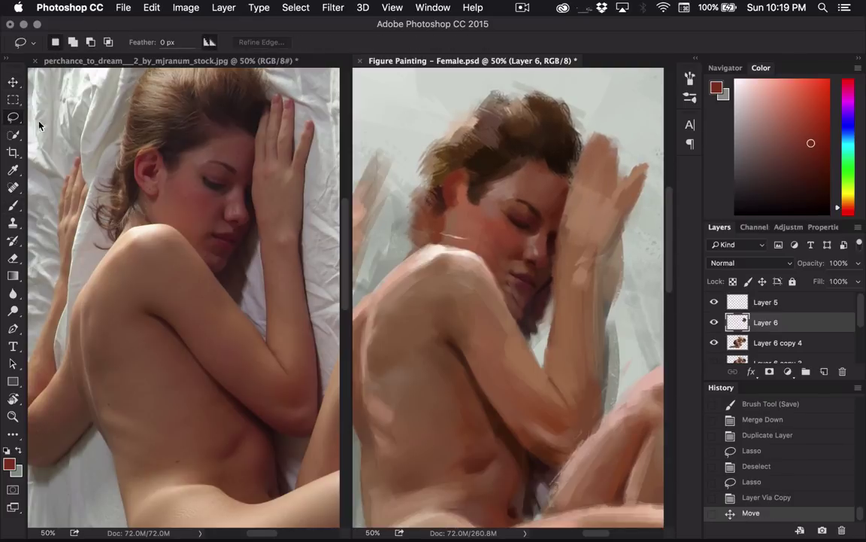
mouse_move(598, 124)
left_mouse_down()
mouse_move(578, 153)
mouse_move(567, 186)
mouse_move(563, 231)
mouse_move(573, 255)
mouse_move(610, 262)
mouse_move(654, 223)
mouse_move(661, 201)
mouse_move(628, 155)
left_mouse_up()
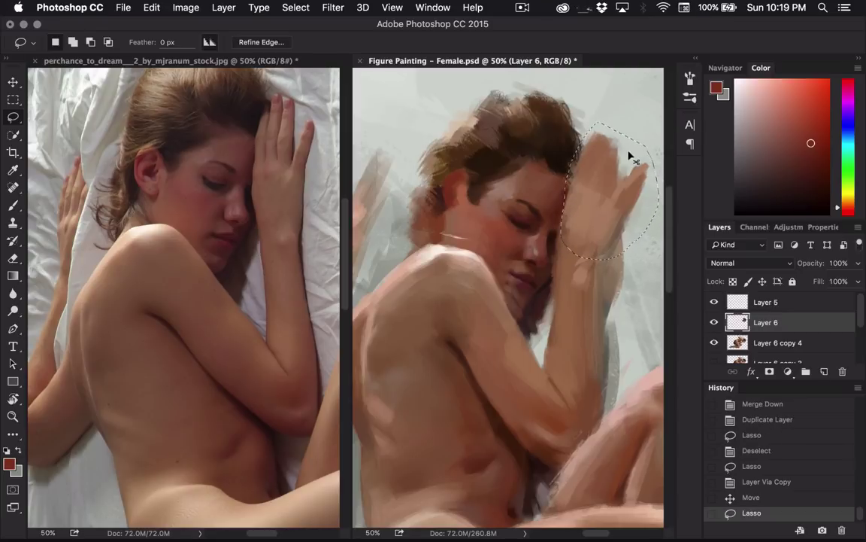
key("ctrl+t")
left_click_drag(633, 304, 632, 291)
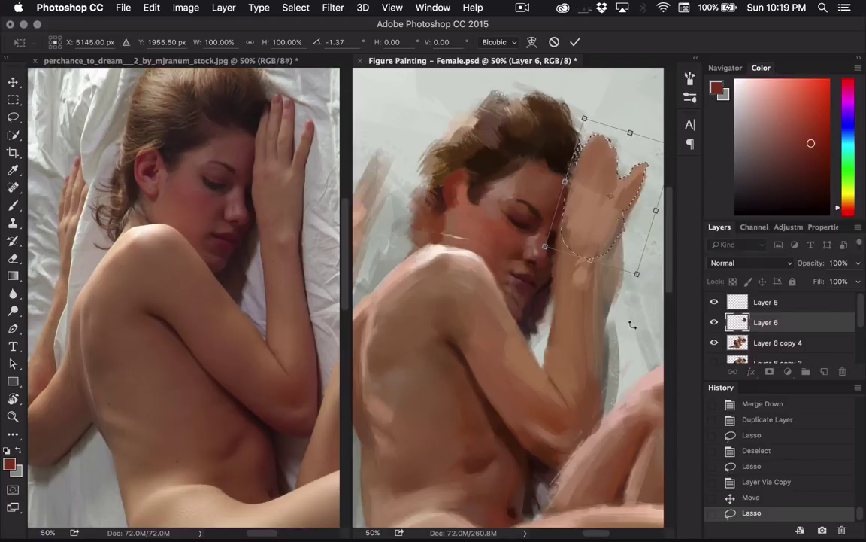
left_click_drag(633, 324, 633, 304)
left_click_drag(605, 225, 603, 221)
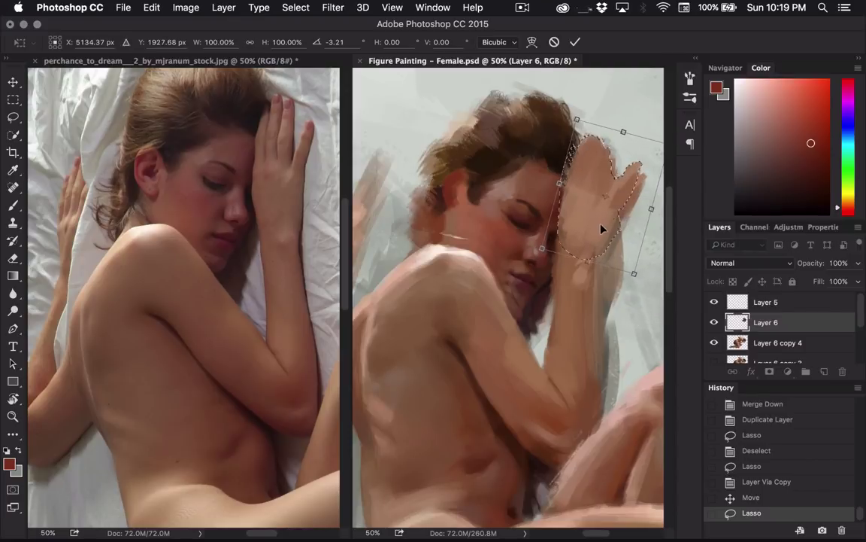
left_click_drag(645, 333, 644, 310)
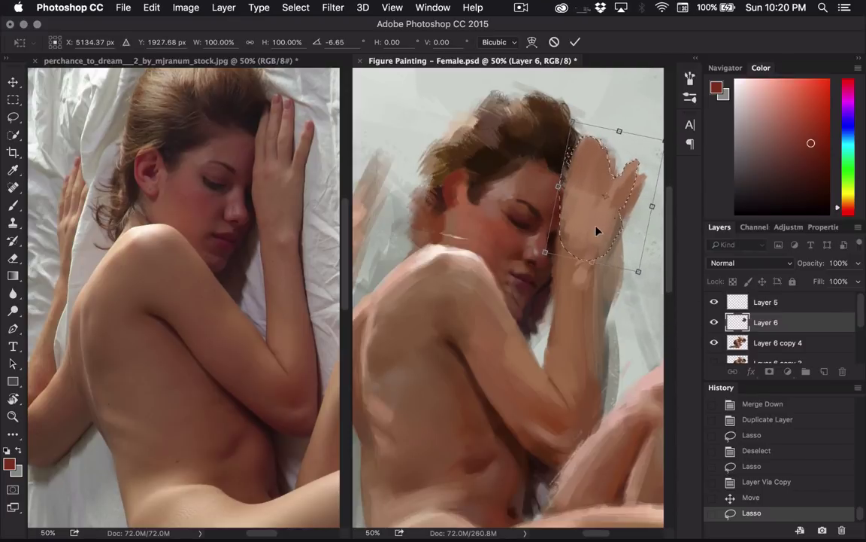
key("Return")
key("ctrl+d")
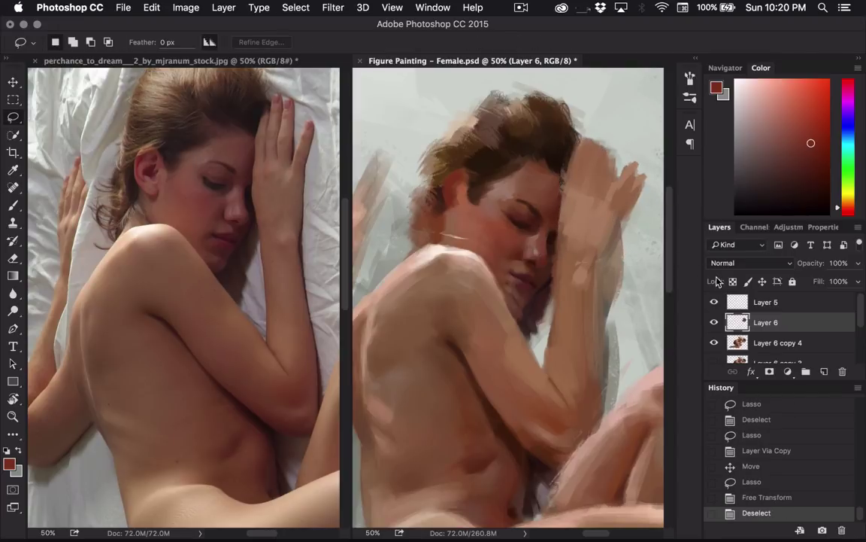
- Erase the leftover old hand edges around the fingers and wrist on Layer 6 copy 4 with an 80 px eraser
left_click(745, 343)
key("e")
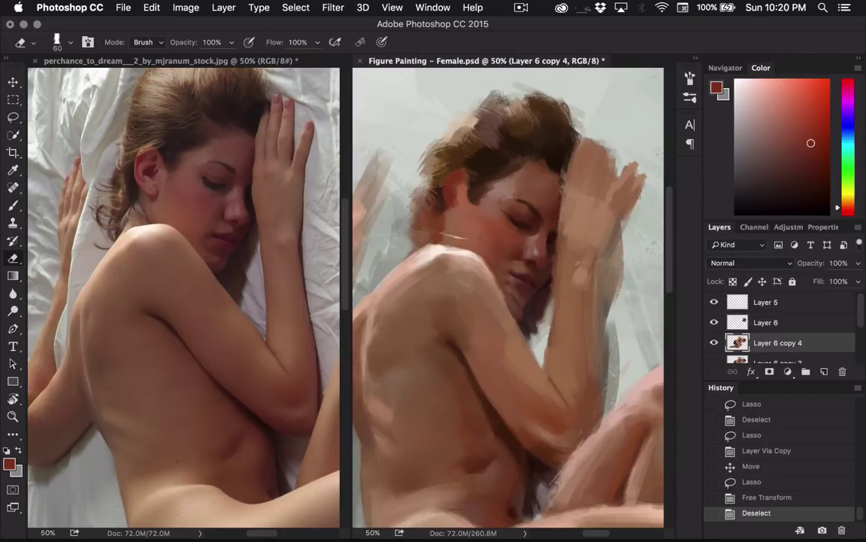
mouse_move(638, 209)
left_mouse_down()
mouse_move(638, 185)
mouse_move(621, 169)
mouse_move(623, 278)
left_mouse_up()
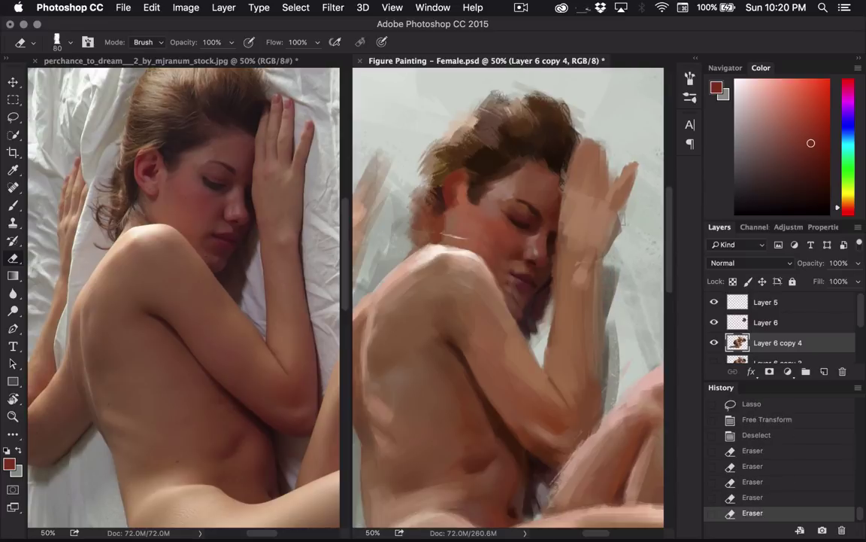
- Erase the stray shadow strokes beside the raised forearm on Layer 4 at 80 px
left_click(752, 322)
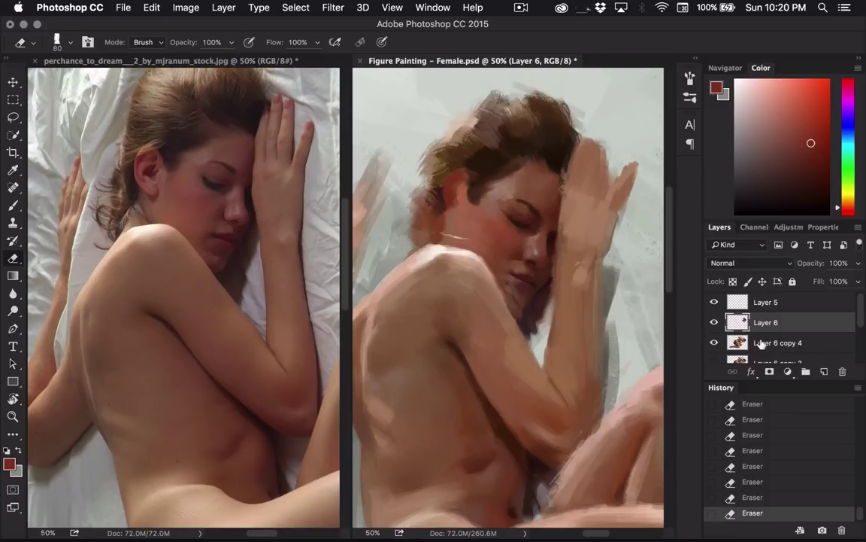
scroll(842, 319, "down", 2)
left_click(767, 358)
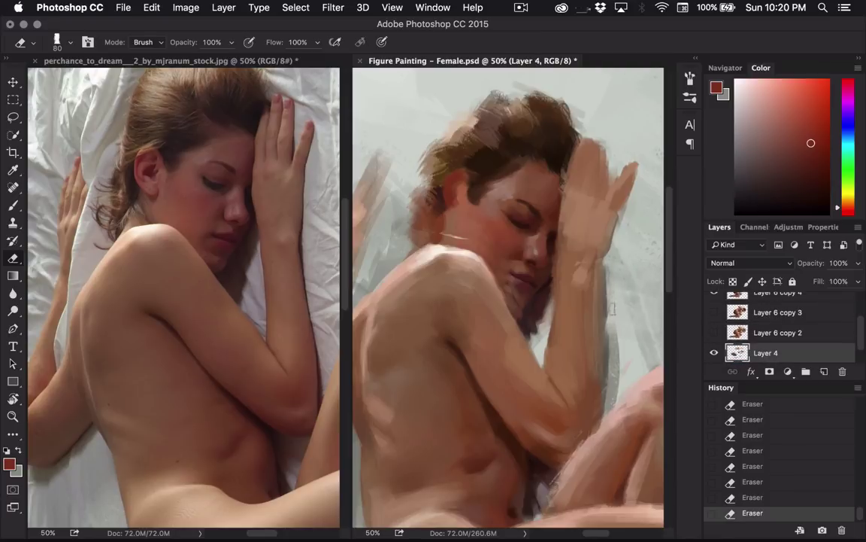
left_click_drag(613, 351, 615, 368)
left_click_drag(610, 305, 616, 374)
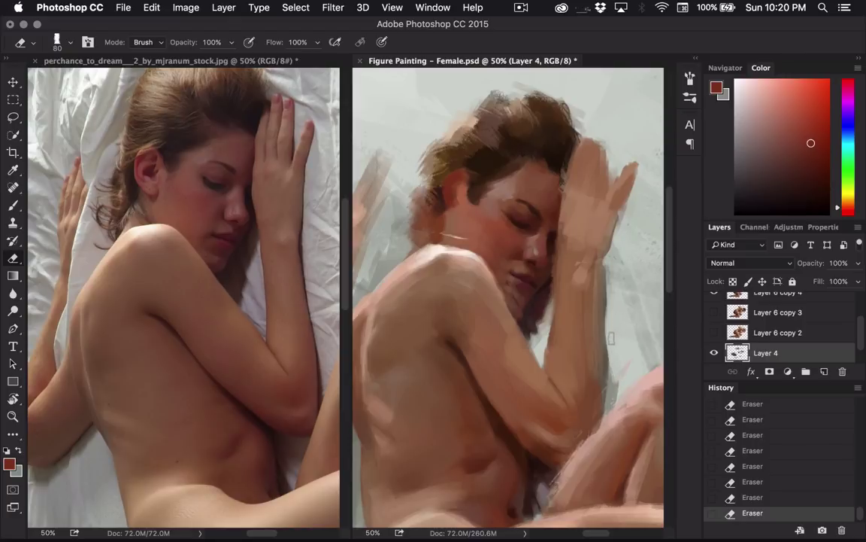
left_click_drag(613, 340, 617, 396)
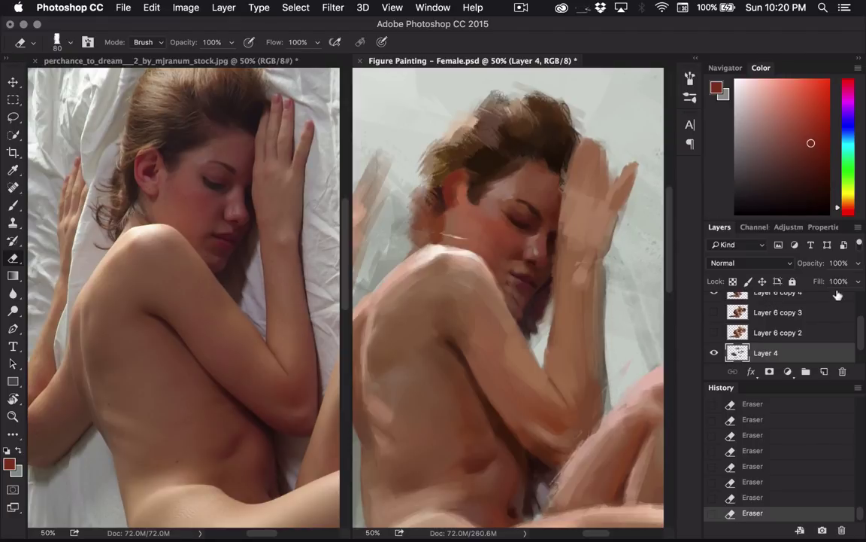
- Return to Layer 6 copy 4 and compare the head and hand adjustment by hiding and showing Layer 6
left_click(767, 294)
left_click(859, 306)
left_click(715, 322)
left_click(714, 322)
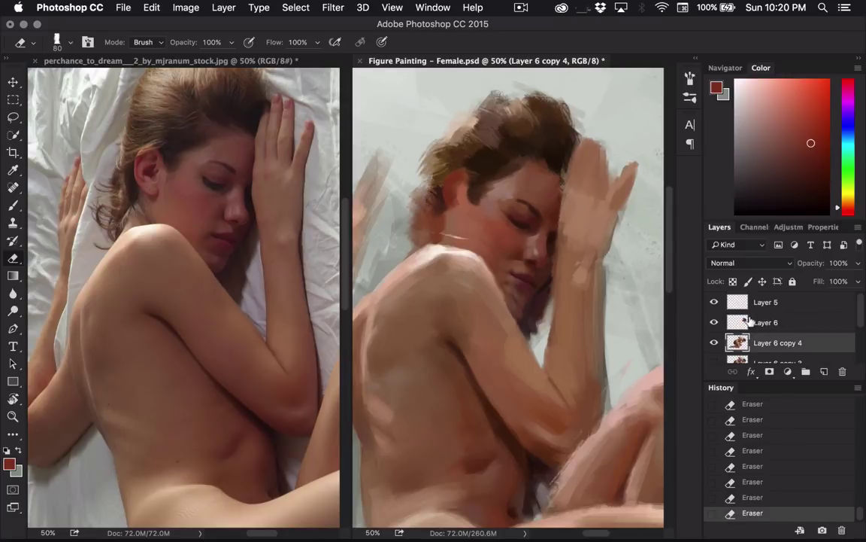
- Cover the pale seam along the neck and jaw on Layer 6 with sampled skin tones, enlarging the brush to 70 px
left_click(748, 323)
key("b")
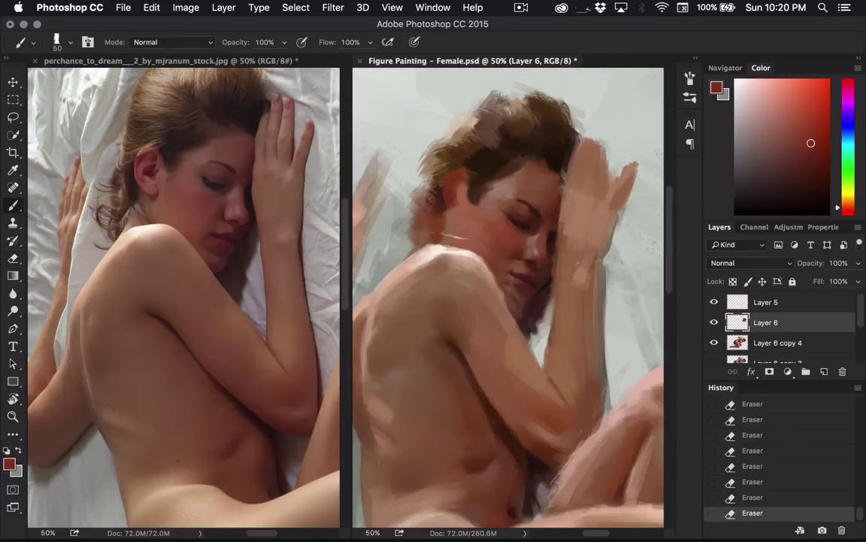
left_click(407, 202, "alt")
left_click(463, 234, "alt")
left_click_drag(453, 240, 478, 235)
mouse_move(475, 239)
left_mouse_down()
mouse_move(486, 236)
mouse_move(484, 252)
left_mouse_up()
left_click(482, 241, "alt")
left_click_drag(483, 244, 497, 253)
left_click_drag(493, 246, 495, 257)
left_click(493, 257, "alt")
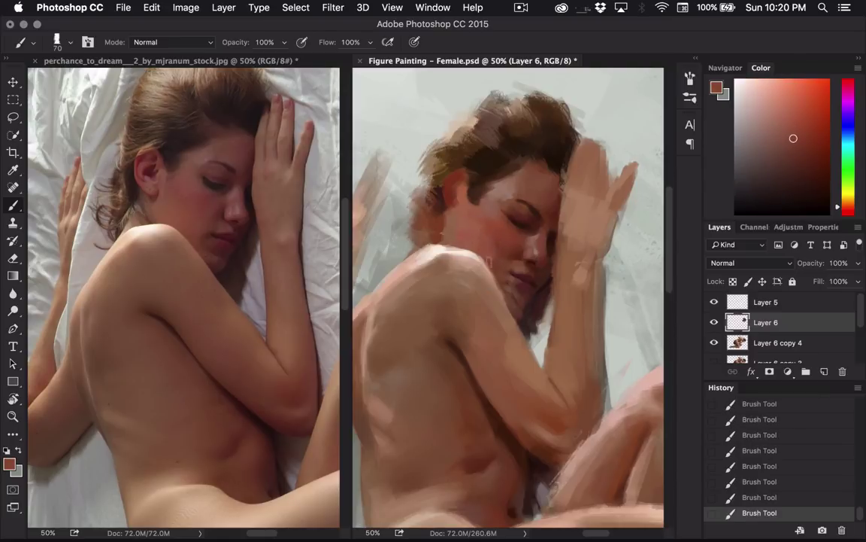
- Blend the cheek and jaw above the shoulder on Layer 6 with sampled skin tones, reducing the brush to 45 px
left_click(490, 252, "alt")
key("]")
left_click(508, 284, "alt")
key("bracketleft")
left_click(511, 257, "alt")
key("bracketleft")
key("bracketleft")
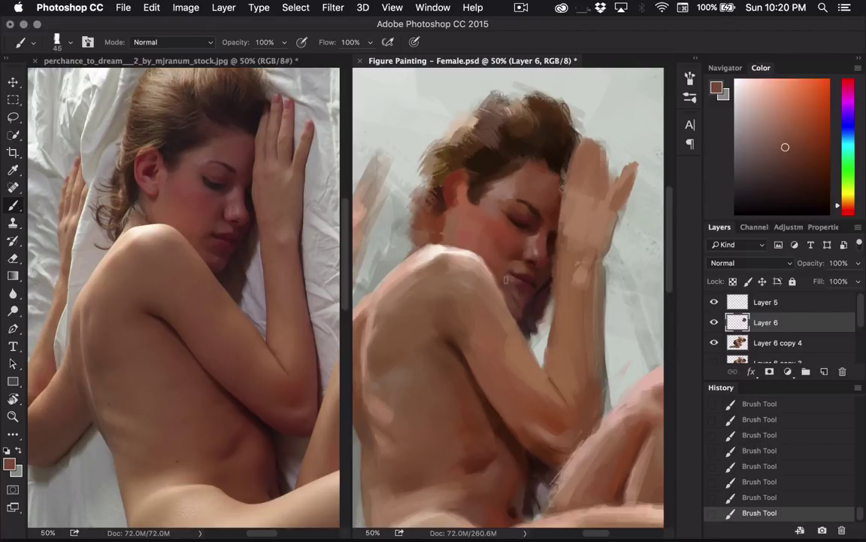
- Repaint the chin and the skin below the mouth with sampled reddish and dark brown tones, finishing with a 40 px brush
left_click(511, 287, "alt")
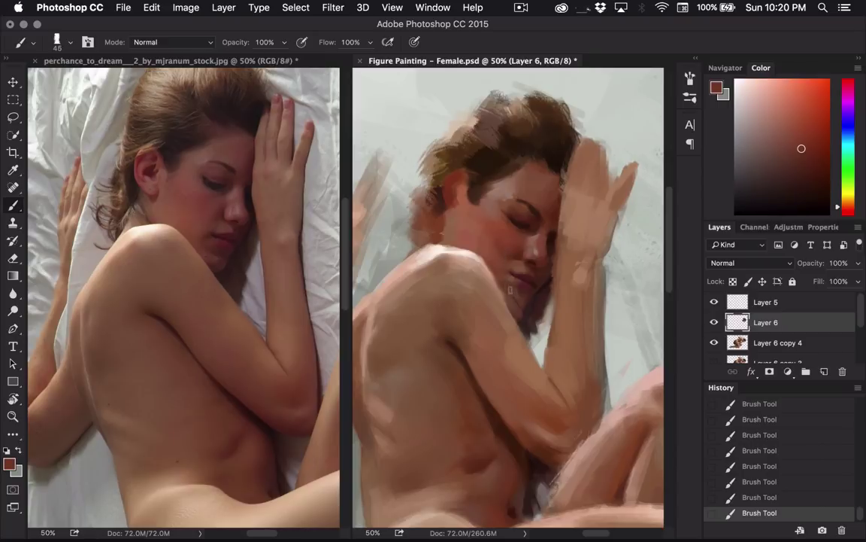
left_click(512, 297, "alt")
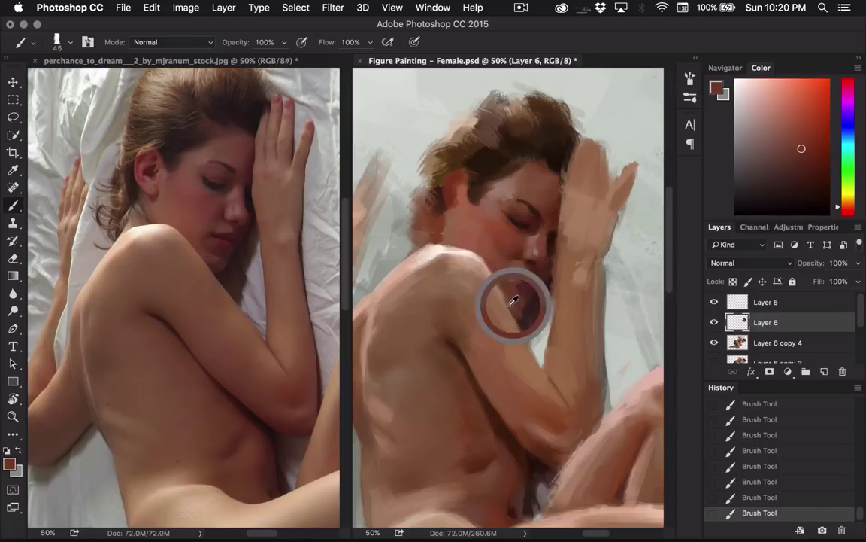
left_click(522, 312, "alt")
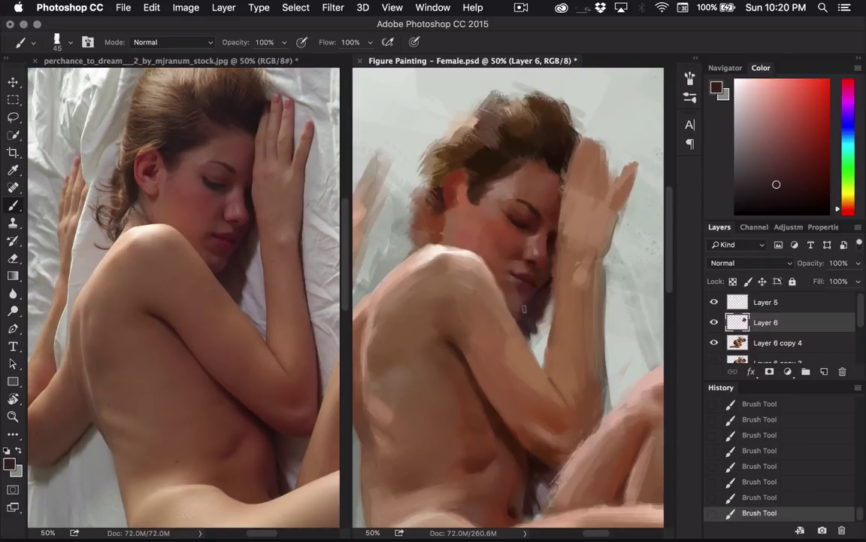
key("bracketleft")
key("bracketleft")
key("bracketleft")
key("bracketleft")
left_click(519, 290, "alt")
key("bracketright")
key("bracketright")
key("bracketright")
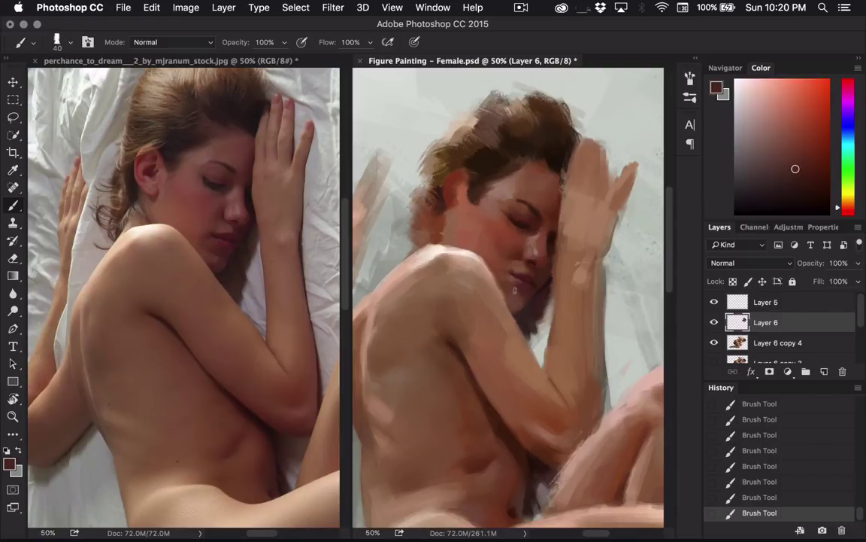
- Clean up the jaw and chin edge at 35 px with sampled skin tones and a darker brown for the shadow underneath
left_click(508, 290, "alt")
key("bracketleft")
left_click(513, 312, "alt")
left_click(474, 278, "alt")
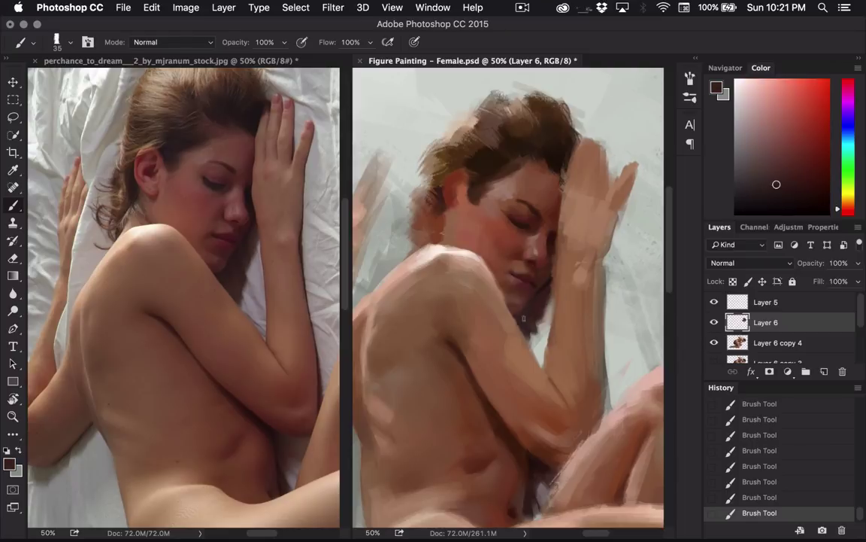
left_click(795, 193)
key("[")
key("[")
key("bracketright")
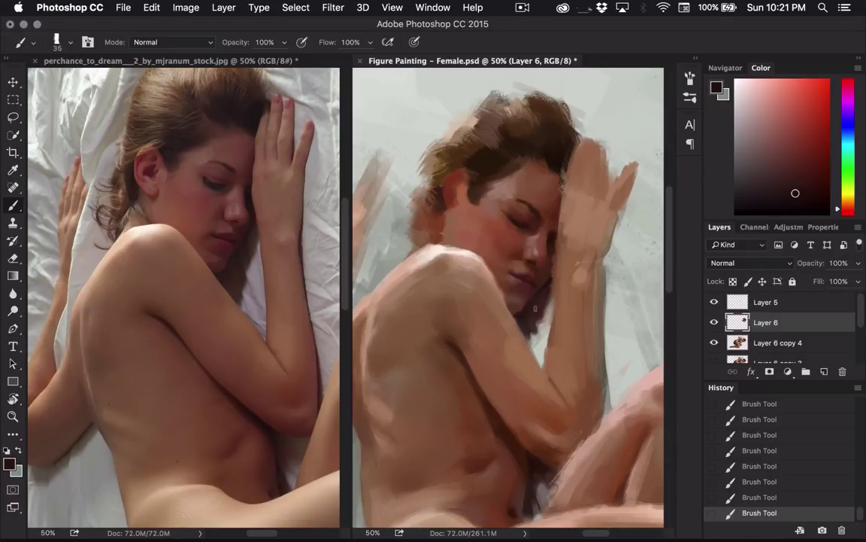
- Deepen the area around the lower lip and chin with sampled and darkened reds, varying the brush from 25 to 45 px
key("bracketleft")
left_click(524, 286, "alt")
key("bracketleft")
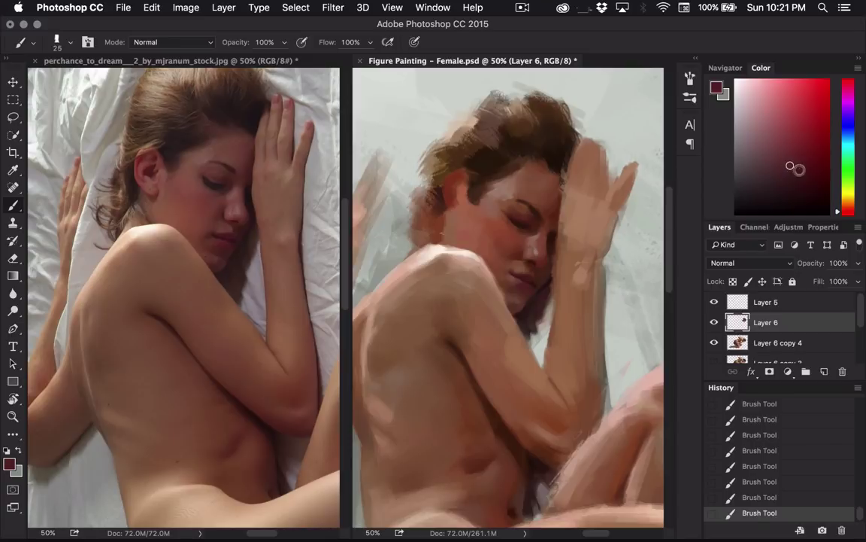
left_click(793, 176)
key("bracketright")
key("bracketright")
key("bracketright")
left_click(466, 262, "alt")
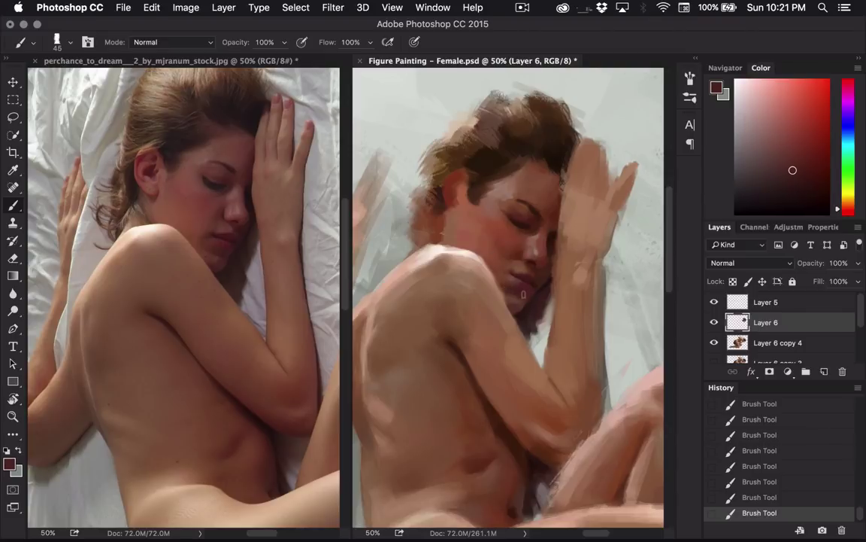
- Refine the lips and mouth corner with sampled tones and a deep dark red, reducing the brush to 20 px
left_click(516, 294, "alt")
left_click(518, 296, "alt")
left_click(532, 275, "alt")
left_click_drag(802, 179, 805, 181)
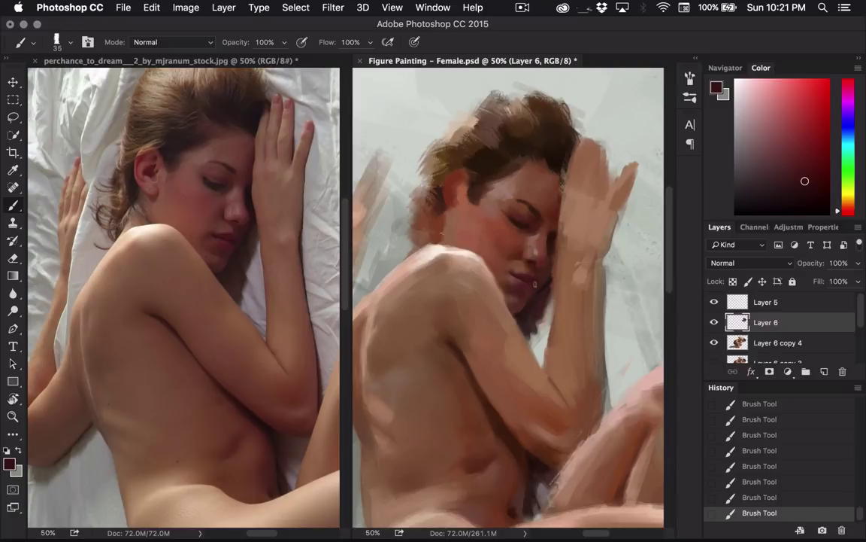
key("bracketleft")
key("bracketright")
key("bracketleft")
left_click(490, 243, "alt")
- Repaint the back and lobe of the ear with a sampled red skin tone, enlarging the brush to 40 px
mouse_move(603, 325)
left_mouse_down()
mouse_move(609, 338)
mouse_move(612, 329)
left_mouse_up()
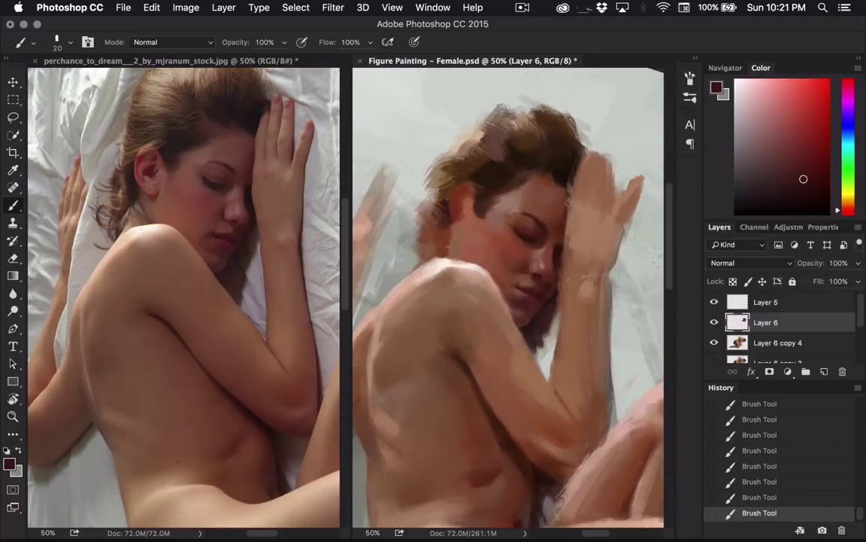
left_click(456, 209, "alt")
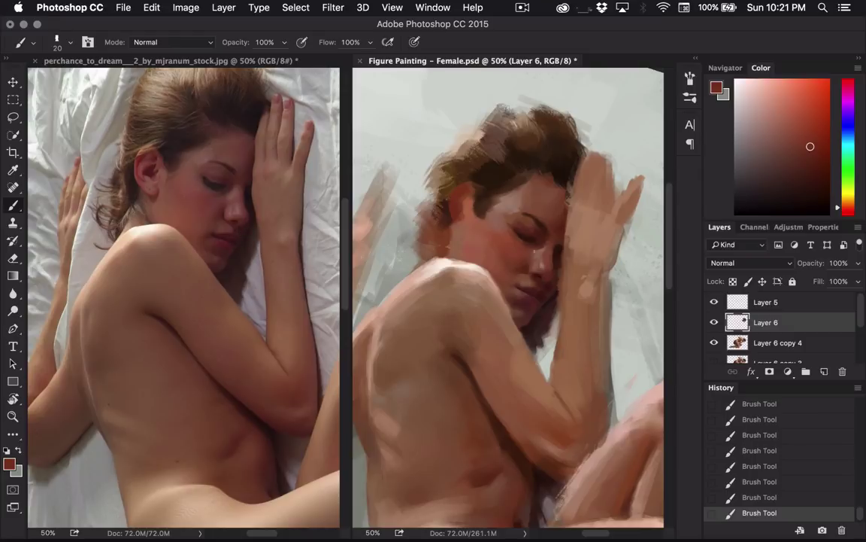
key("bracketright")
- Block in the raised crown of hair and the topknot to match the reference photo, using a sampled brown and an enlarged brush
left_click(267, 285)
scroll(265, 339, "up", 5)
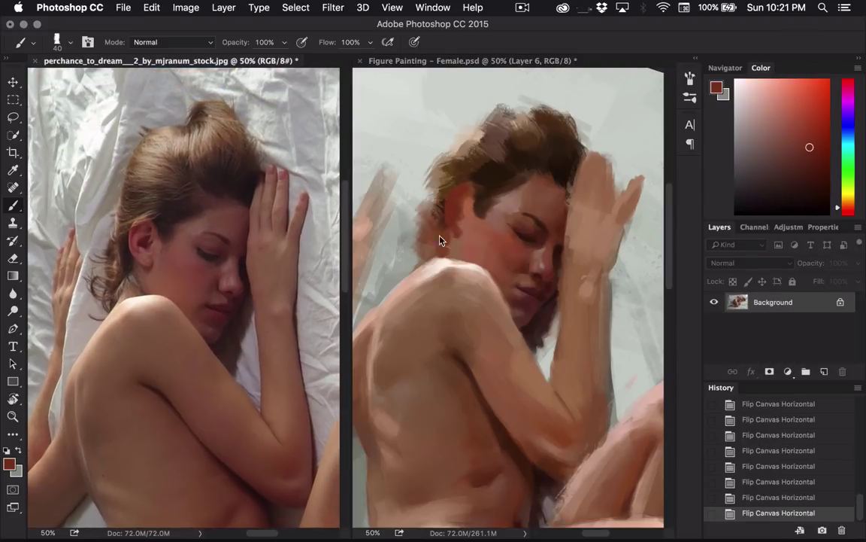
left_click(441, 242)
left_click_drag(447, 273, 442, 304)
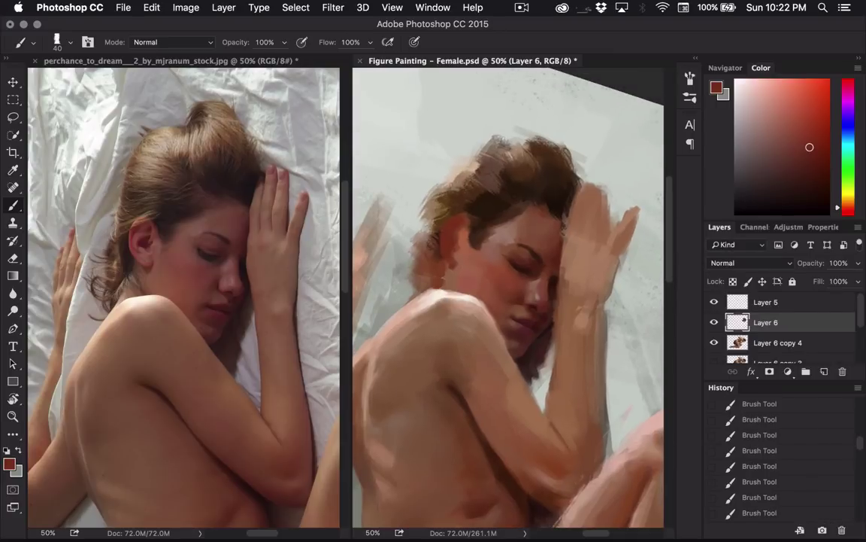
left_click(443, 212, "alt")
key("bracketright")
key("bracketright")
key("bracketright")
key("bracketright")
key("bracketright")
key("bracketright")
mouse_move(452, 181)
left_mouse_down()
mouse_move(465, 154)
mouse_move(464, 165)
mouse_move(540, 129)
mouse_move(537, 121)
mouse_move(525, 132)
mouse_move(543, 121)
mouse_move(555, 129)
mouse_move(548, 143)
mouse_move(565, 157)
left_mouse_up()
key("bracketright")
- Model the topknot and upper hair with sampled light and dark browns, bringing the brush to 70 px
left_click(542, 146, "alt")
key("bracketleft")
key("bracketleft")
left_click(534, 129, "alt")
key("bracketright")
left_click(539, 129, "alt")
key("bracketright")
left_click(521, 143, "alt")
left_click(552, 161, "alt")
key("bracketleft")
left_click(548, 143, "alt")
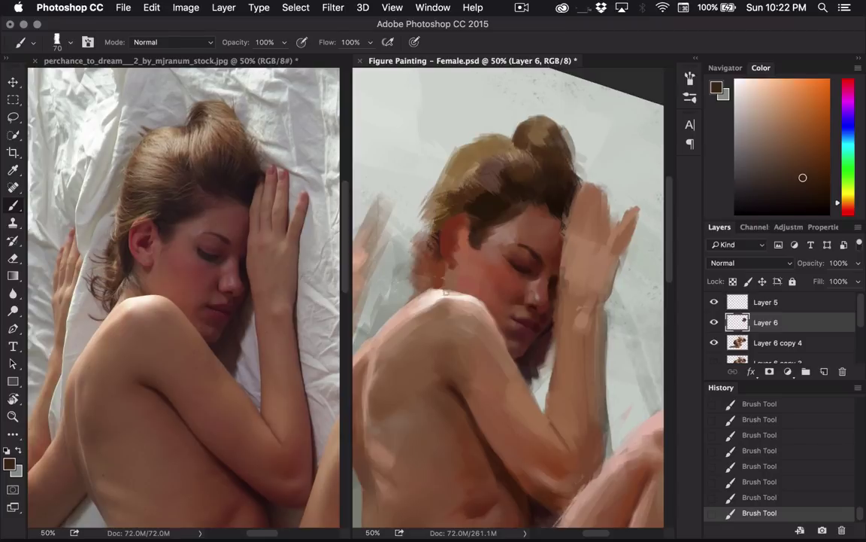
- Paint the hair behind the ear and down to the nape with sampled browns at 60 px
left_click(395, 196, "alt")
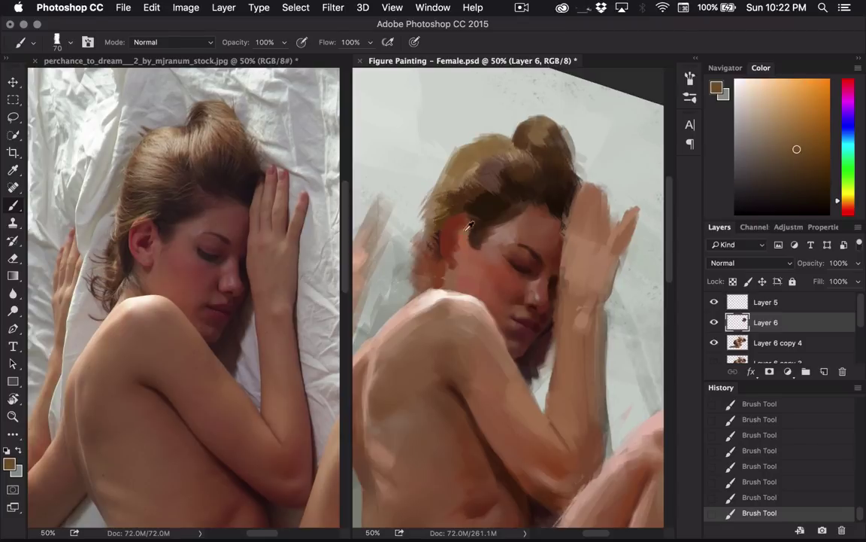
left_click(436, 189, "alt")
key("bracketleft")
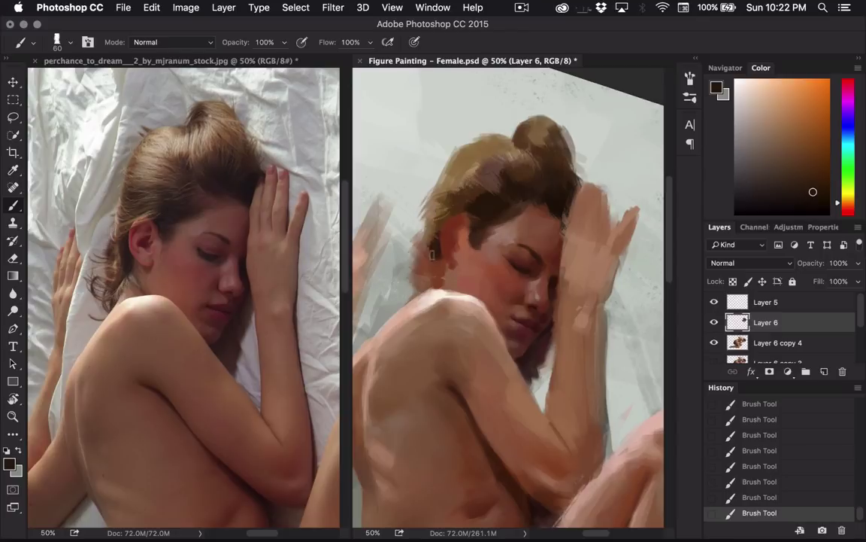
left_click(390, 227, "alt")
mouse_move(419, 274)
left_mouse_down()
mouse_move(421, 249)
mouse_move(425, 277)
left_mouse_up()
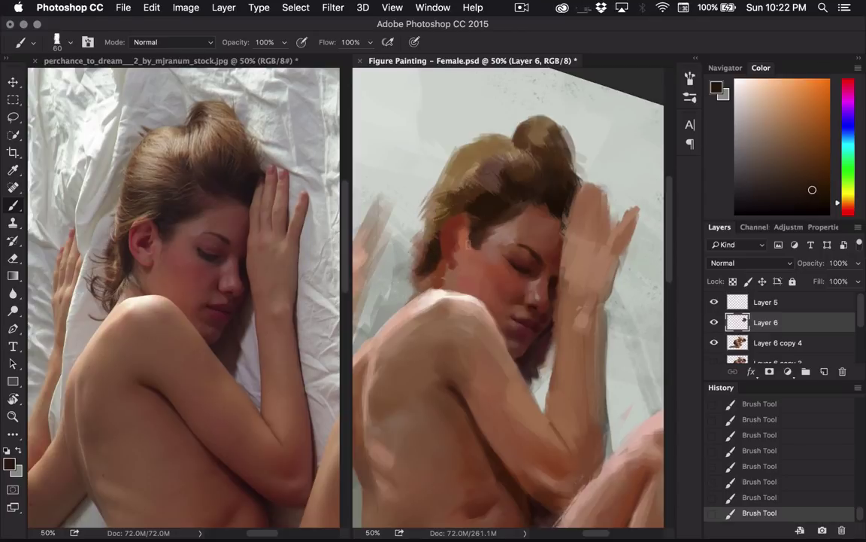
- Define the ear's upper back edge with a sampled salmon red, reducing the brush to 25 px
left_click(415, 218, "alt")
key("bracketleft")
key("bracketleft")
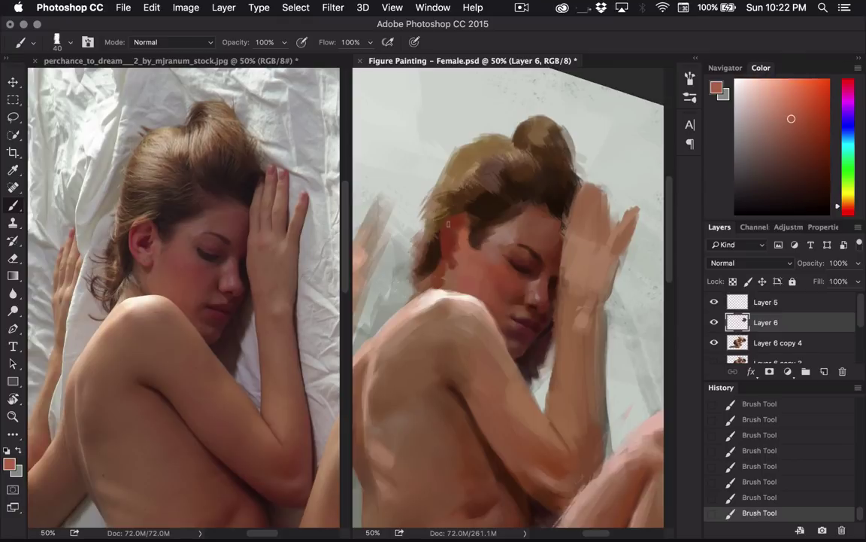
key("bracketleft")
key("bracketleft")
key("bracketleft")
left_click(13, 118)
mouse_move(472, 202)
left_mouse_down()
mouse_move(442, 263)
mouse_move(447, 271)
mouse_move(419, 218)
left_mouse_up()
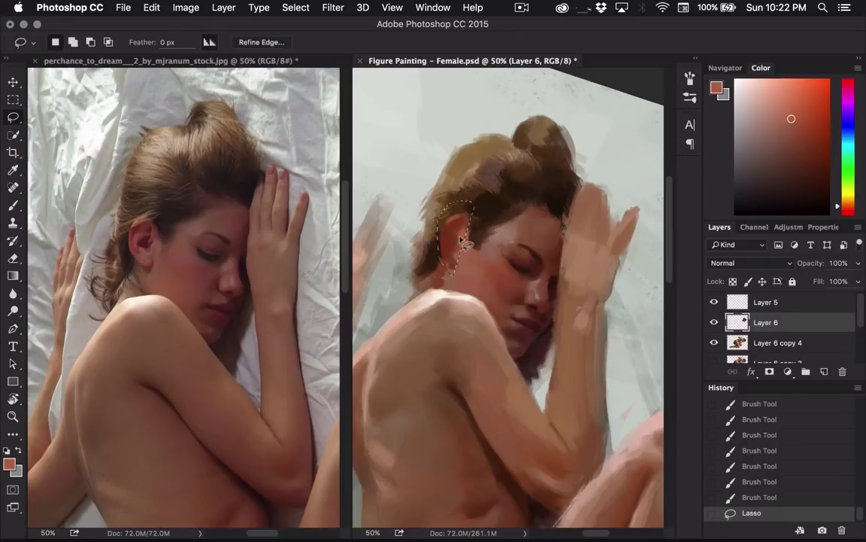
key("ctrl+d")
key("b")
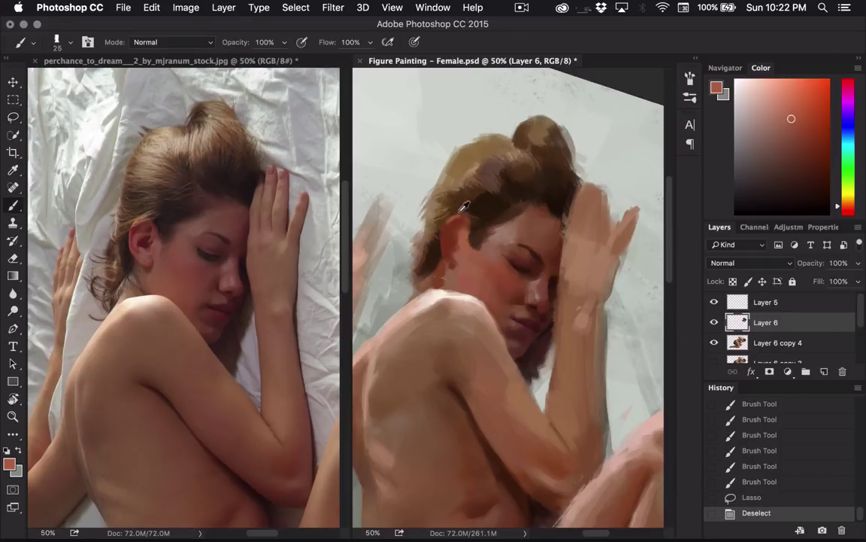
- Trim the top of the ear with a sampled dark brown, and rebuild its upper rim in sampled salmon red up to 30 px
left_click(457, 211, "alt")
left_click(458, 211)
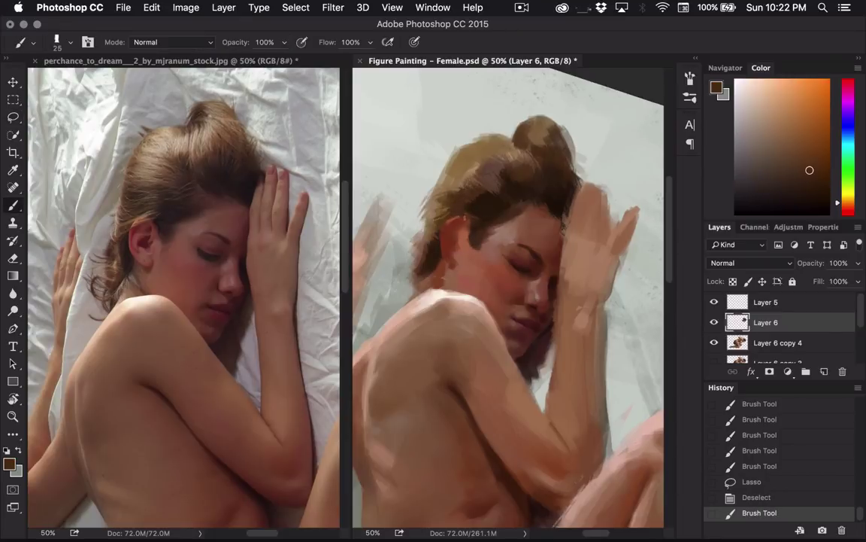
left_click(466, 218)
left_click(464, 234, "alt")
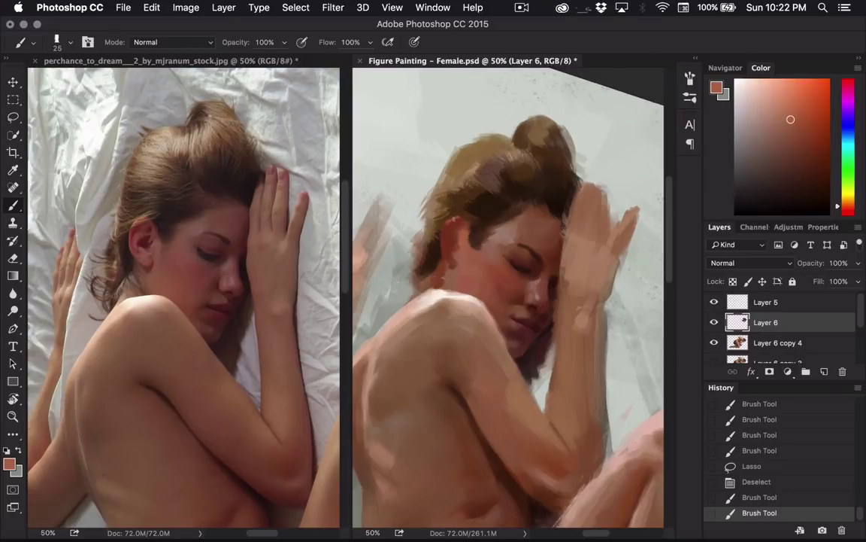
left_click(460, 219)
left_click(461, 220)
left_click(461, 222)
left_click(461, 223)
left_click(463, 224)
key("]")
left_click(463, 225)
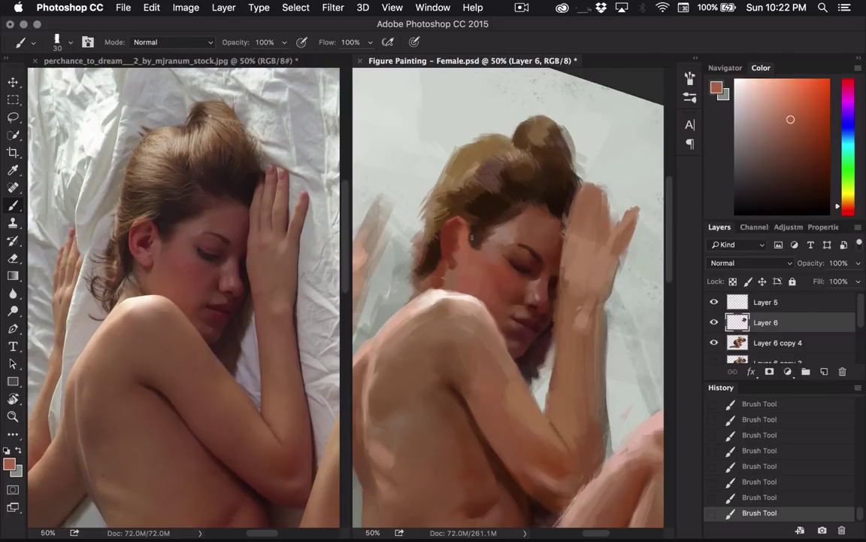
- Paint the ear's inner folds at 30 px with deeper reds and a more saturated version of the sampled skin tone
left_click(807, 148)
left_click(845, 208)
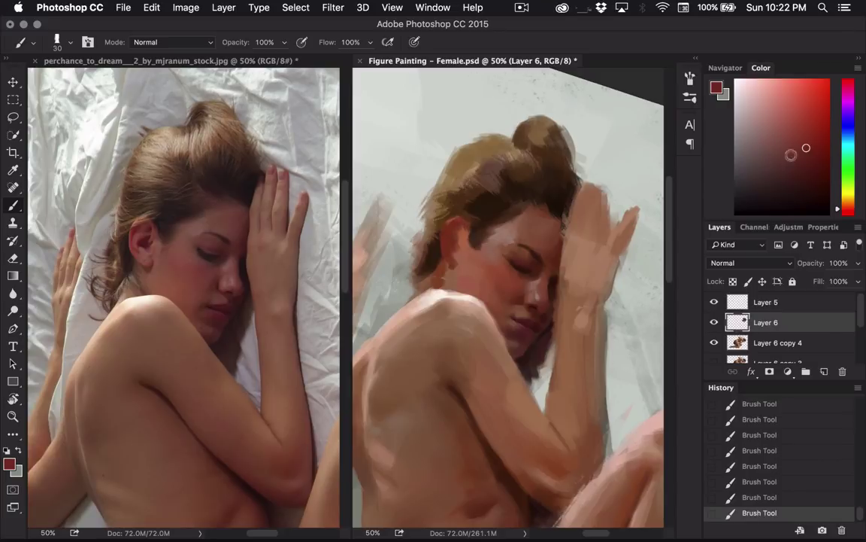
left_click(807, 136)
left_click(458, 239, "alt")
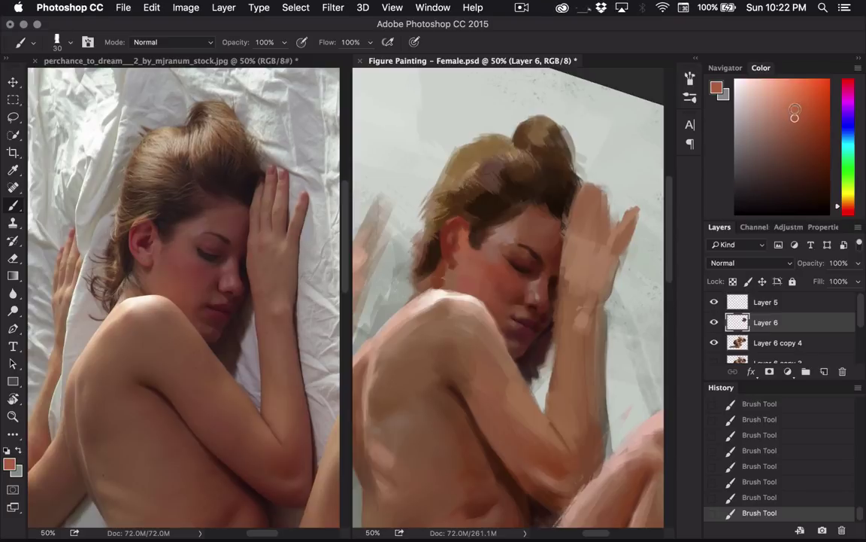
left_click_drag(791, 119, 802, 120)
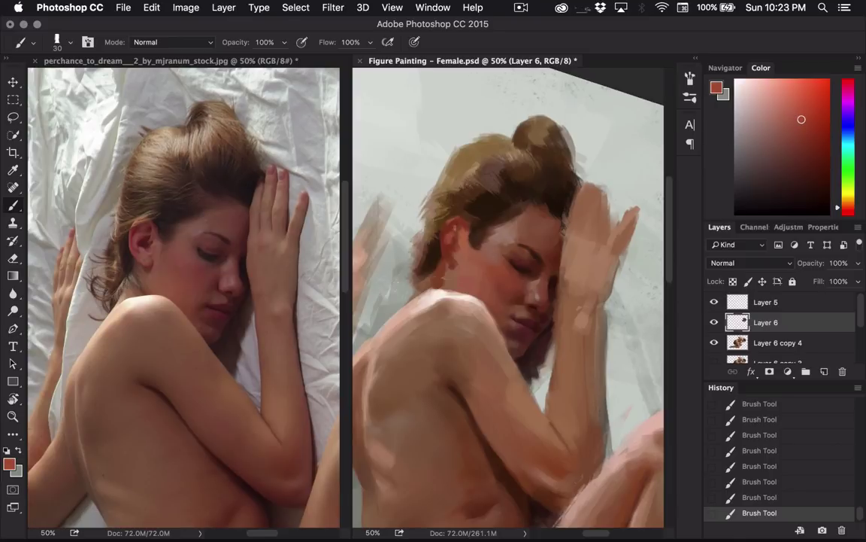
- Refine the ear's rim and lobe with a sampled muted pinkish red, ending at a 35 px brush
key("bracketleft")
key("bracketleft")
key("bracketleft")
key("bracketright")
key("bracketright")
key("bracketright")
left_click(419, 233, "alt")
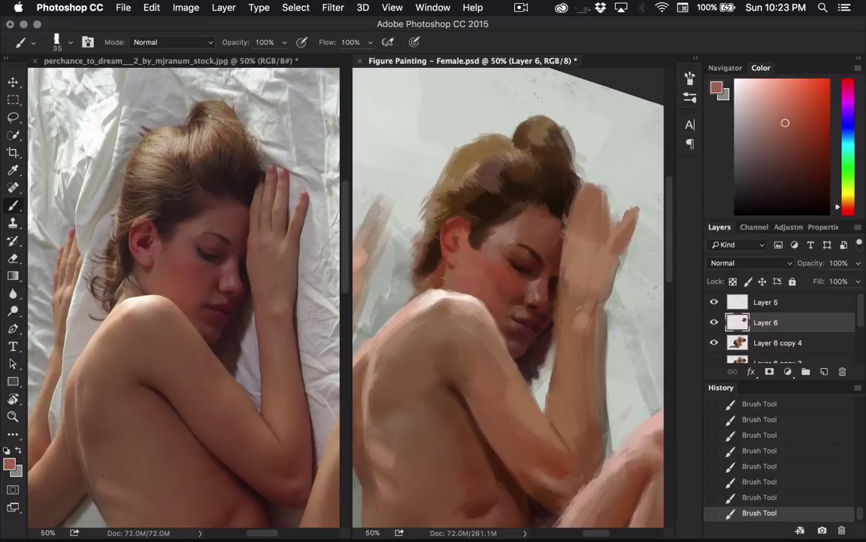
- Darken the hollow of the inner ear with dark reds, reducing the brush from 35 to 25 px
left_click_drag(807, 158, 816, 158)
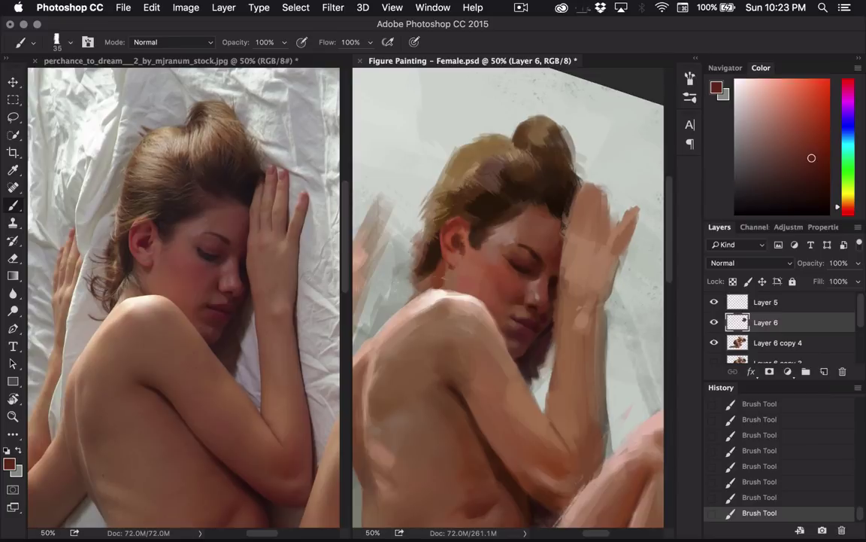
mouse_move(812, 158)
left_mouse_down()
mouse_move(809, 172)
mouse_move(817, 174)
left_mouse_up()
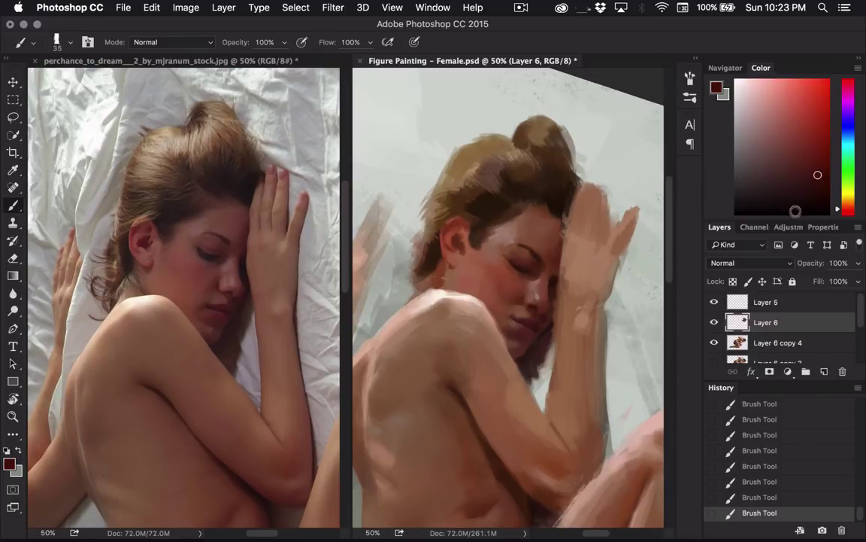
key("bracketleft")
left_click(813, 160)
key("bracketleft")
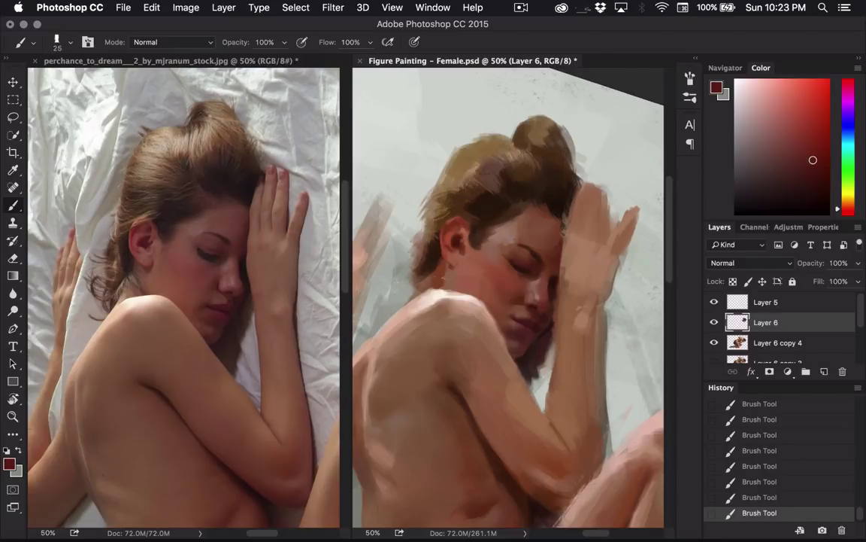
- Add brighter red accents inside the ear at 25 px and save the painting
key("bracketright")
key("bracketleft")
mouse_move(808, 133)
left_mouse_down()
mouse_move(821, 122)
mouse_move(820, 138)
left_mouse_up()
key("super+s")
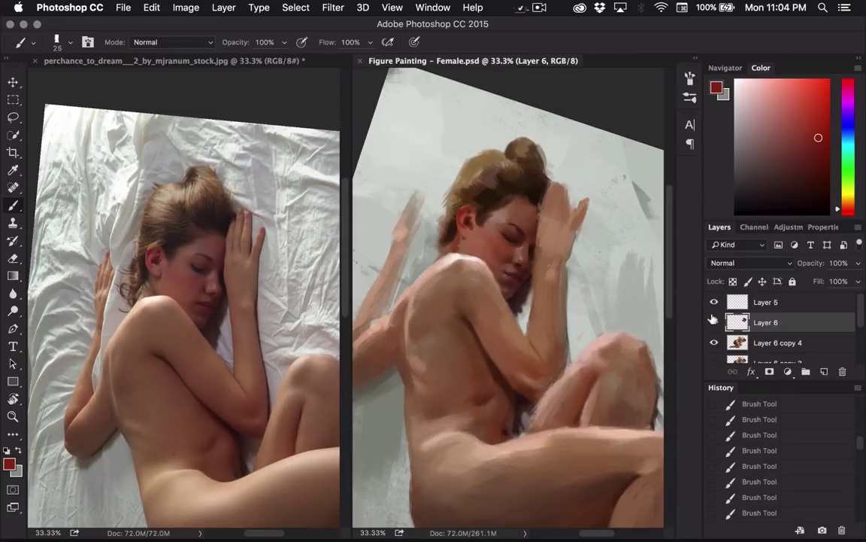
- Compare the repainted head, hair and hand by hiding and showing Layer 6, and check the figure against the reference photo
left_click(714, 322)
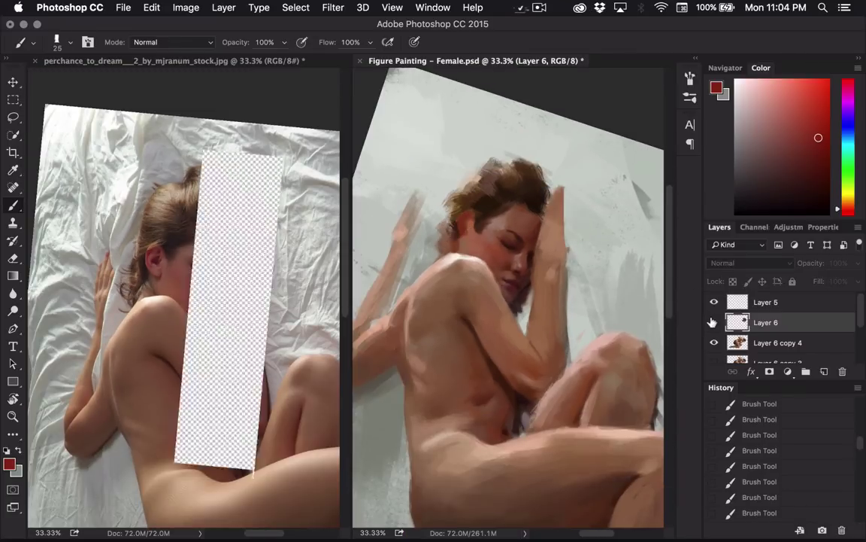
left_click(714, 322)
left_click_drag(640, 317, 636, 308)
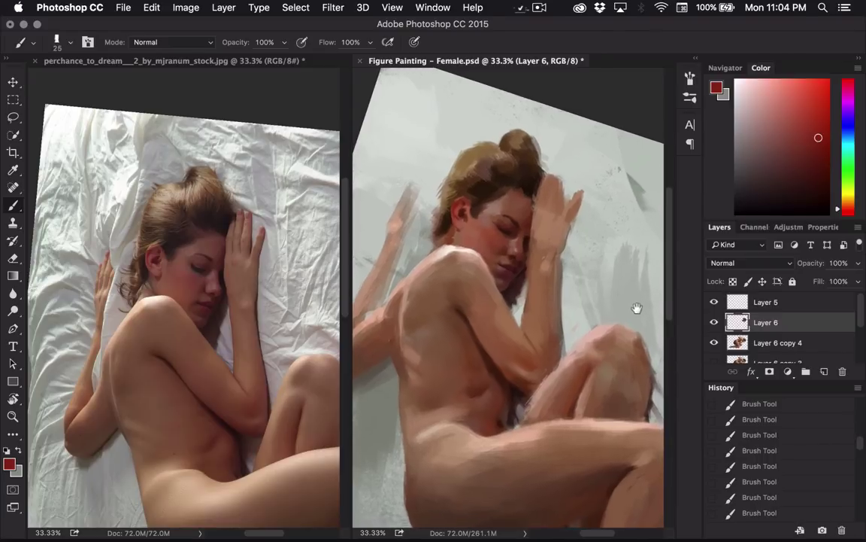
left_click_drag(491, 302, 494, 305)
left_click_drag(295, 252, 283, 191)
left_click(474, 267)
mouse_move(479, 289)
left_mouse_down()
mouse_move(484, 251)
mouse_move(476, 253)
left_mouse_up()
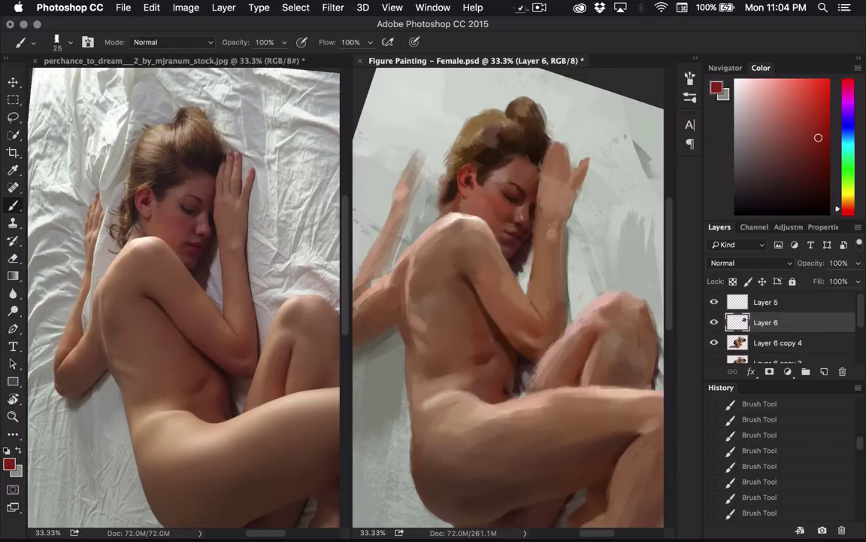
- Merge Layer 6 down into Layer 6 copy 4 and delete the hidden Layer 6 copy 3 and Layer 6 copy 2
mouse_move(509, 386)
left_mouse_down()
mouse_move(522, 364)
mouse_move(519, 391)
mouse_move(599, 343)
left_mouse_up()
left_click(714, 321)
left_click(714, 322)
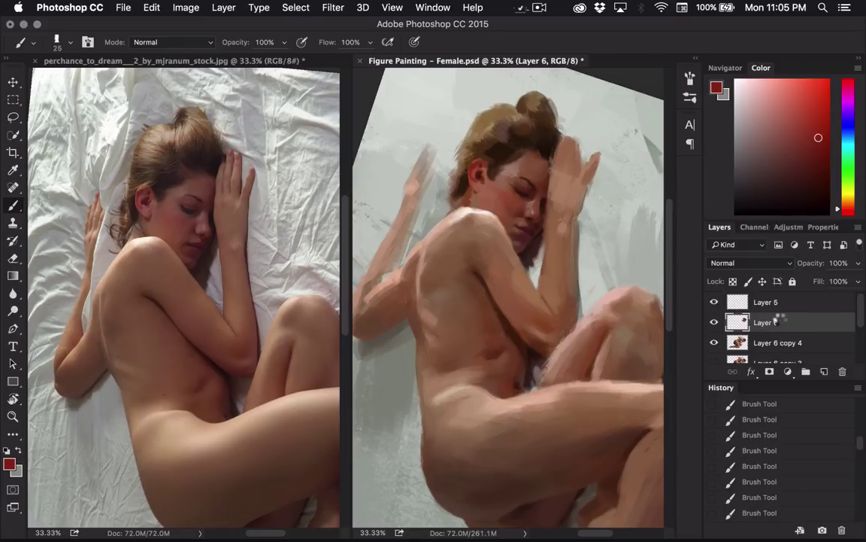
key("ctrl+e")
scroll(859, 324, "down", 1)
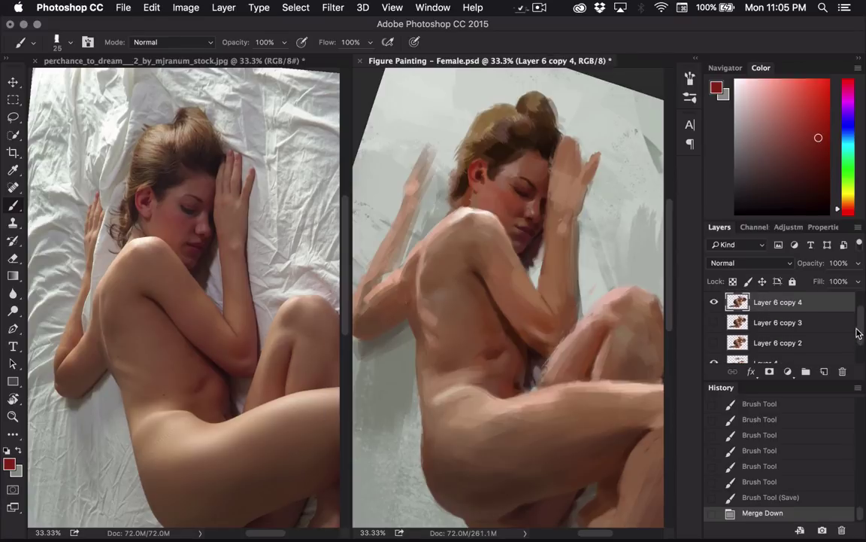
left_click(806, 329)
left_click(810, 342, "shift")
left_click(843, 372)
- Duplicate Layer 6 copy 4 above itself and hide the original as a backup
left_click_drag(792, 316, 720, 342)
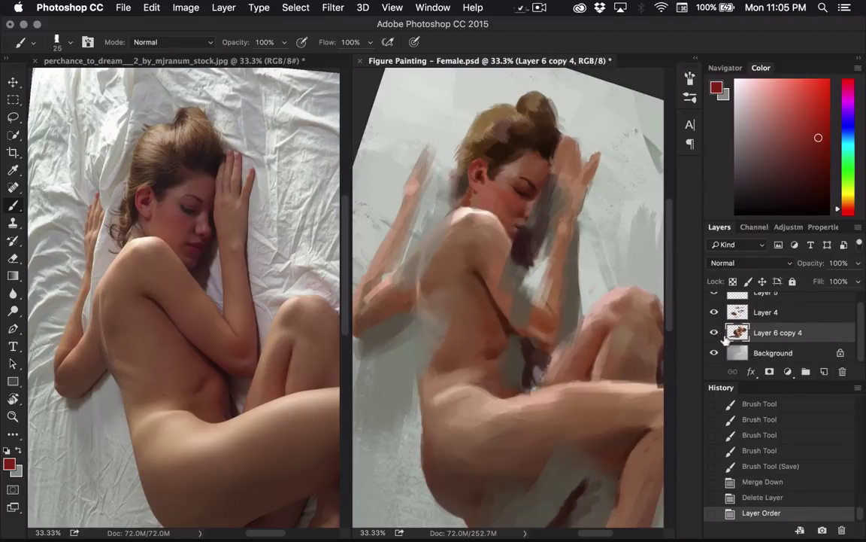
key("ctrl+z")
left_click_drag(775, 312, 824, 371)
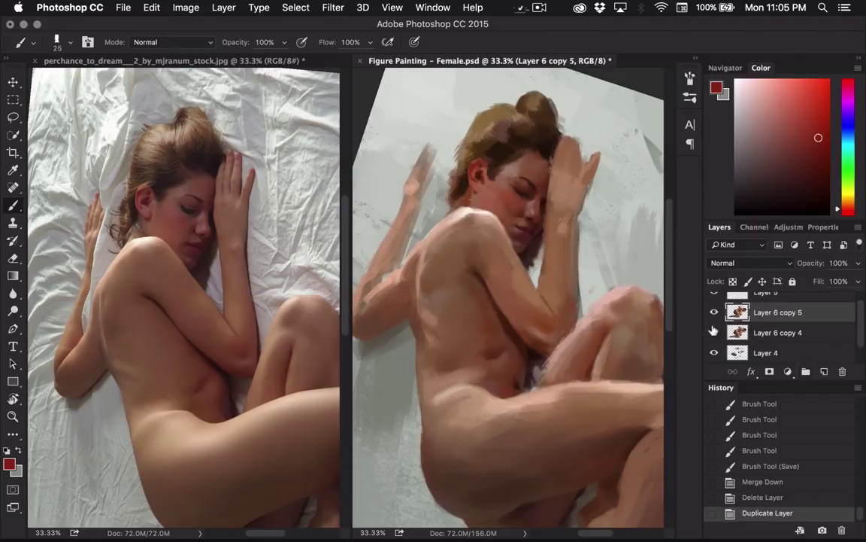
left_click(714, 333)
- Select the head and raised hand with the Lasso and copy them to a new layer
left_click(14, 117)
left_click_drag(541, 251, 518, 260)
mouse_move(449, 103)
left_mouse_down()
mouse_move(426, 203)
mouse_move(414, 196)
mouse_move(487, 248)
mouse_move(519, 301)
mouse_move(456, 102)
left_mouse_up()
key("super+j")
- Rotate the copied head and hand about -6.9° with the height scaled to 98.17%, and reposition them on the shoulder
key("super+t")
left_click_drag(638, 171, 633, 157)
left_click_drag(576, 189, 571, 184)
left_click_drag(584, 220, 579, 219)
left_click_drag(612, 198, 610, 195)
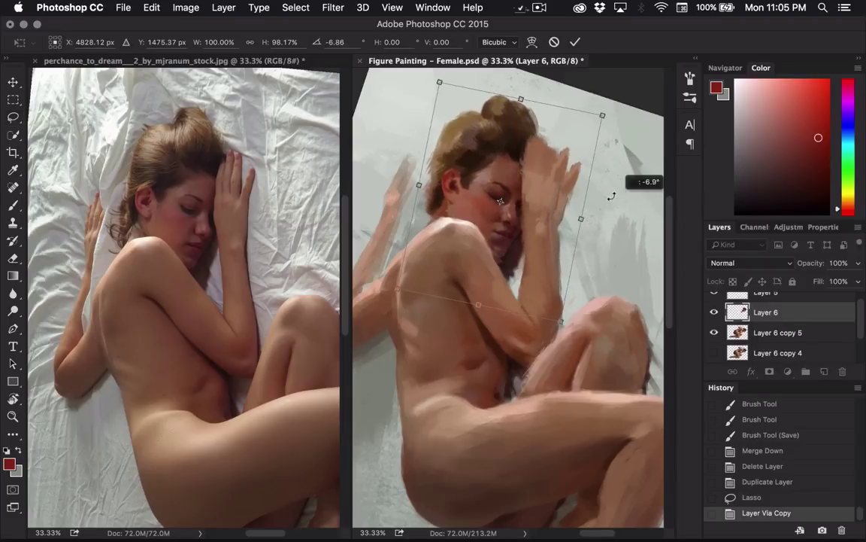
left_click_drag(547, 216, 546, 215)
key("Return")
- Erase the old head and hand edges from the layer beneath the transformed copy
key("e")
key("alt+[")
left_click_drag(579, 167, 579, 222)
mouse_move(571, 182)
left_mouse_down()
mouse_move(570, 309)
mouse_move(543, 313)
mouse_move(533, 280)
mouse_move(497, 260)
left_mouse_up()
key("alt+]")
- Blend the repositioned head into the painting with sampled skin and shadow tones, enlarging the brush to 40 px
key("b")
left_click(524, 289, "alt")
left_click(542, 304, "alt")
left_click(513, 263, "alt")
key("]")
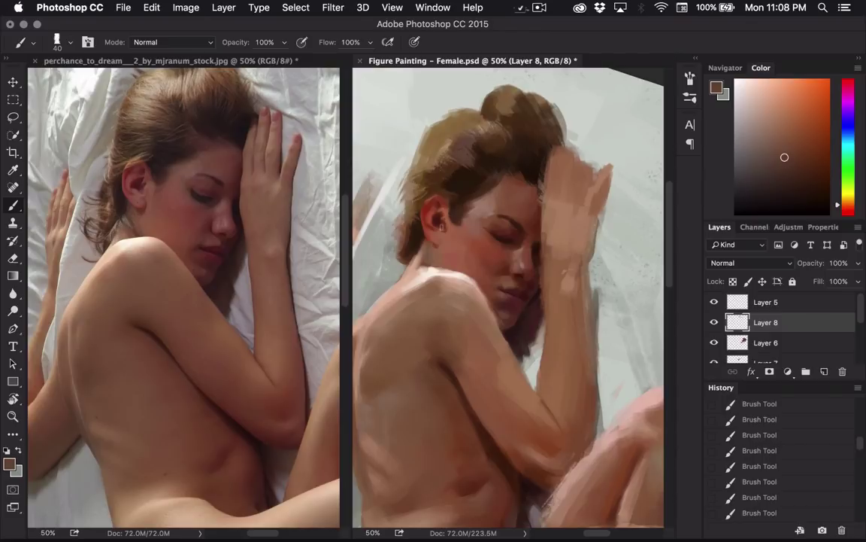
- Refine the front and upper part of the ear on Layer 8 with sampled reddish tones, reducing the brush to 15 px
left_click(447, 236, "alt")
left_click_drag(447, 232, 447, 205)
left_click(447, 207, "alt")
key("[")
key("bracketleft")
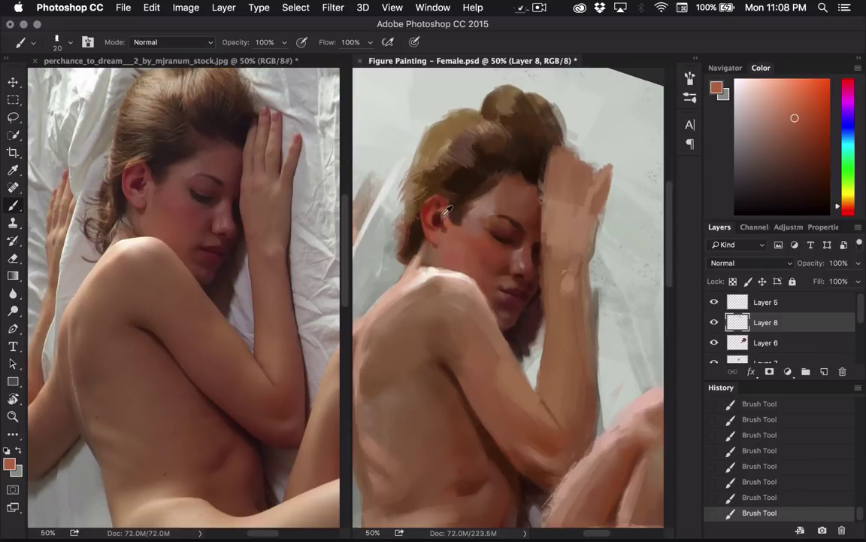
left_click(398, 189, "alt")
key("bracketleft")
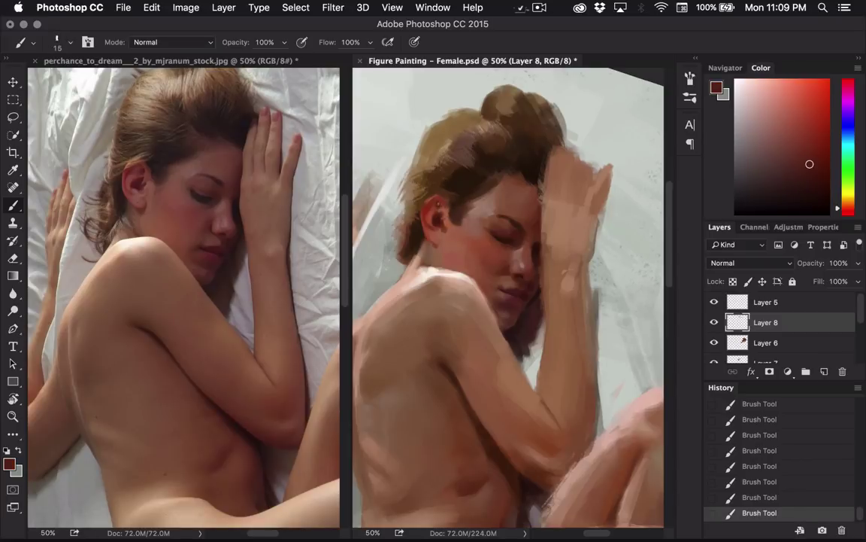
- Shape the folds of the inner ear at 15 px, alternating sampled dark reds and lighter skin tones
left_click(395, 181, "alt")
left_click(403, 188, "alt")
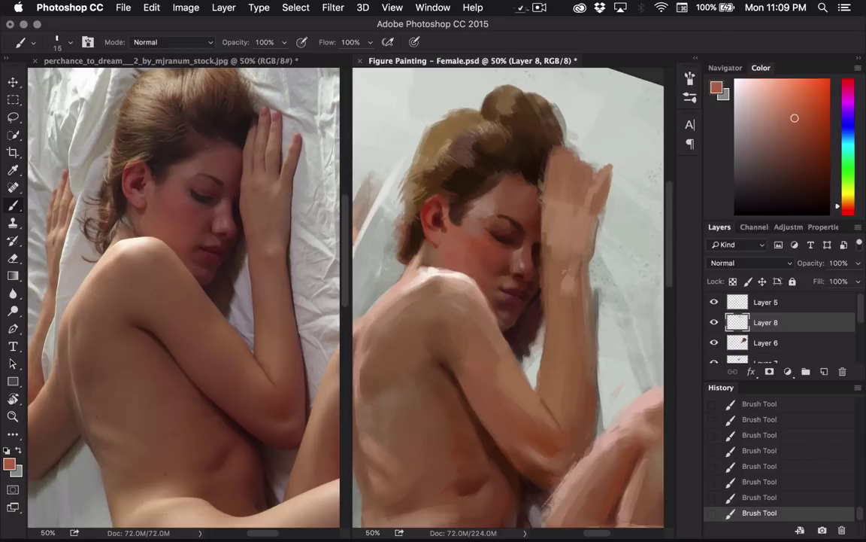
left_click(395, 200, "alt")
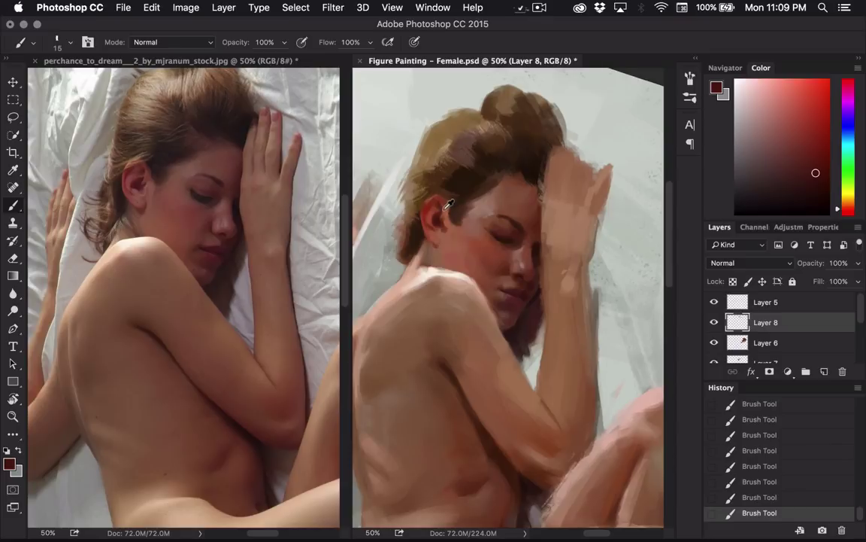
left_click(447, 206, "alt")
left_click(399, 205, "alt")
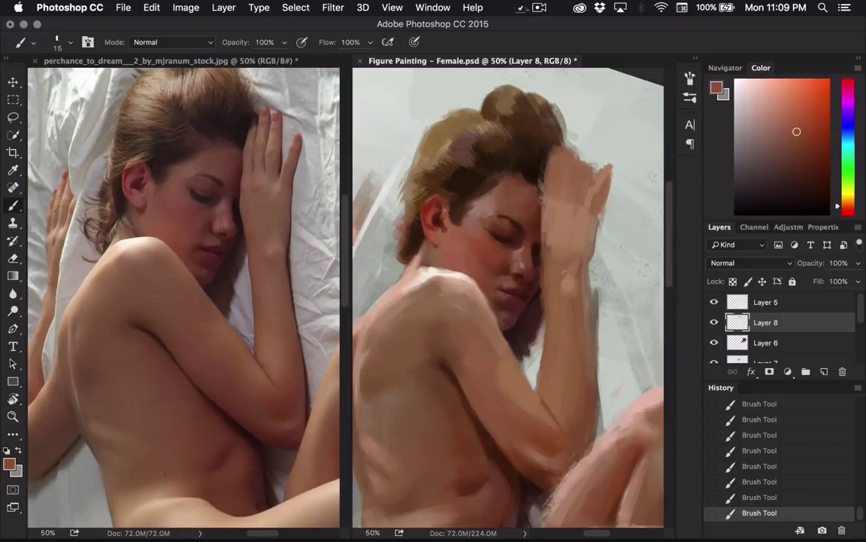
left_click(394, 201, "alt")
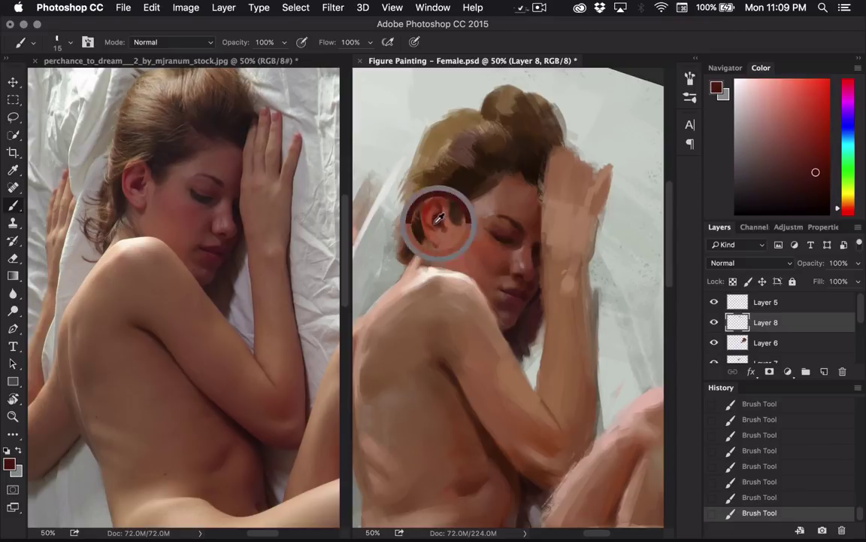
left_click(397, 201, "alt")
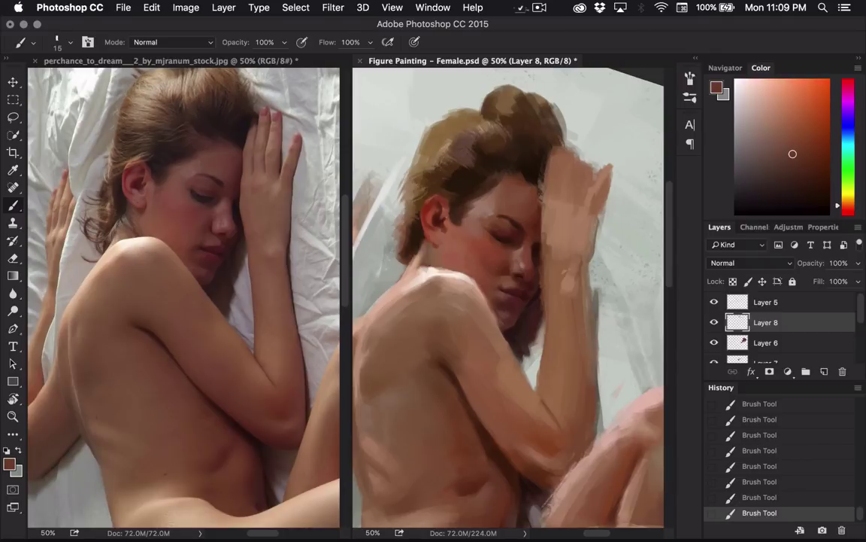
left_click(405, 203, "alt")
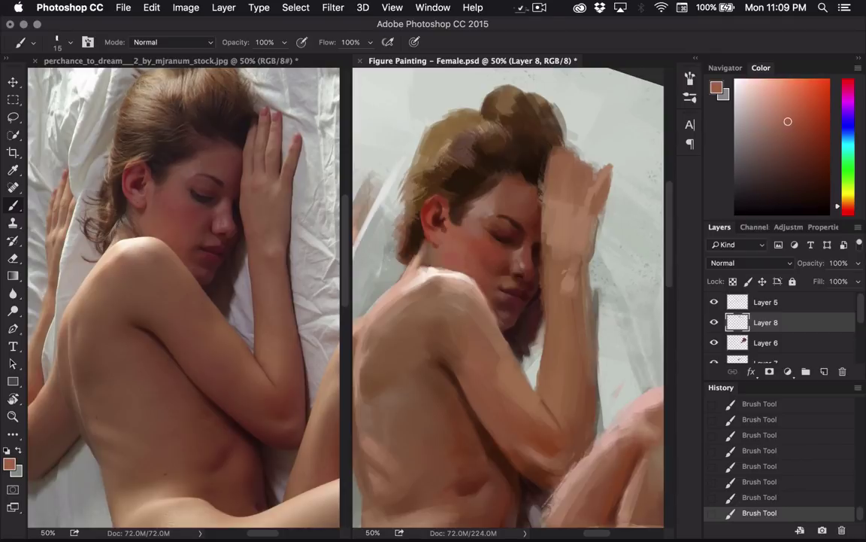
- Paint the earlobe and the area below it with sampled and muted reds, enlarging the brush to 40 px
left_click(443, 222, "alt")
left_click(447, 228, "alt")
left_click(385, 184, "alt")
key("bracketright")
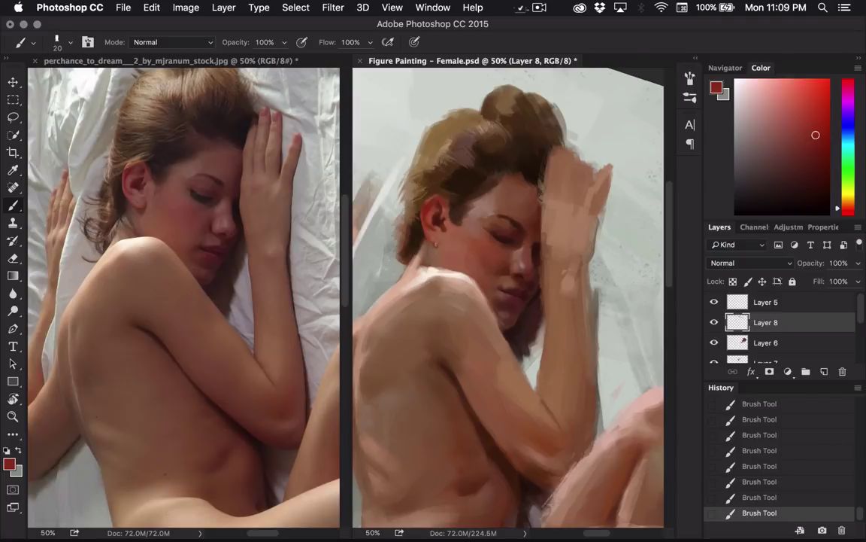
left_click(394, 218, "alt")
left_click(791, 148)
left_click(436, 245)
key("bracketright")
key("bracketright")
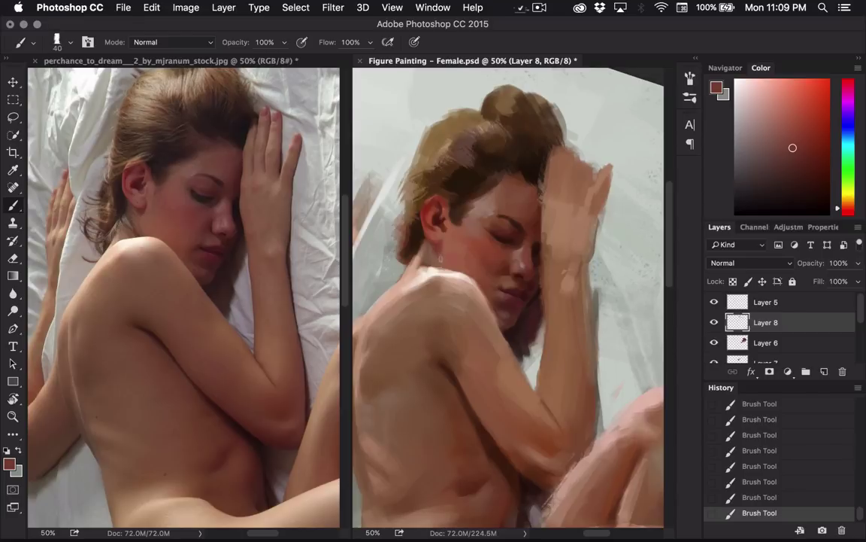
- Lighten the ear with greyish pink and sampled reddish tones, reducing the brush to 15 px
key("bracketleft")
left_click(393, 212, "alt")
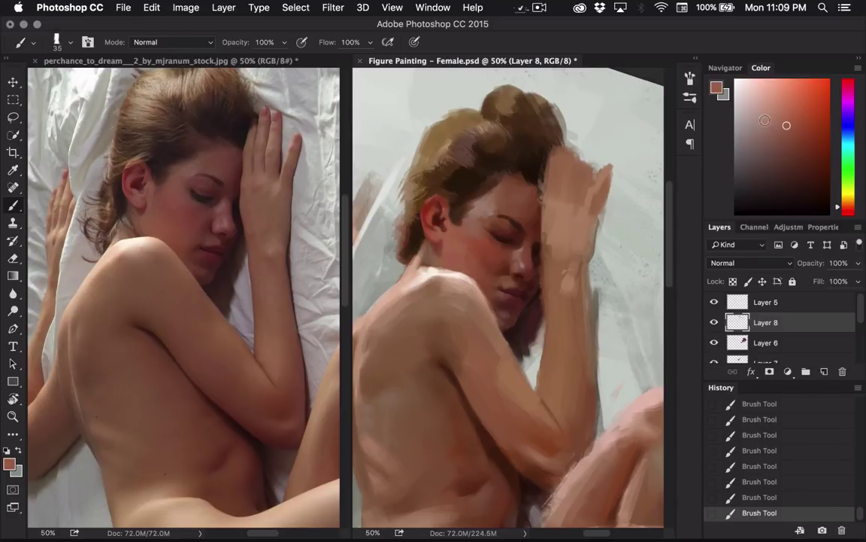
key("bracketleft")
key("bracketleft")
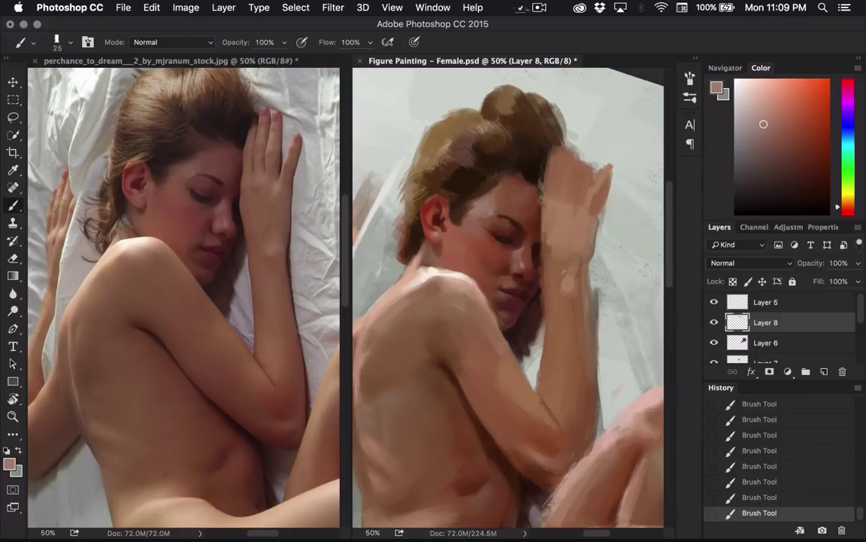
left_click(436, 234, "alt")
left_click(390, 211, "alt")
left_click(438, 210, "alt")
key("bracketleft")
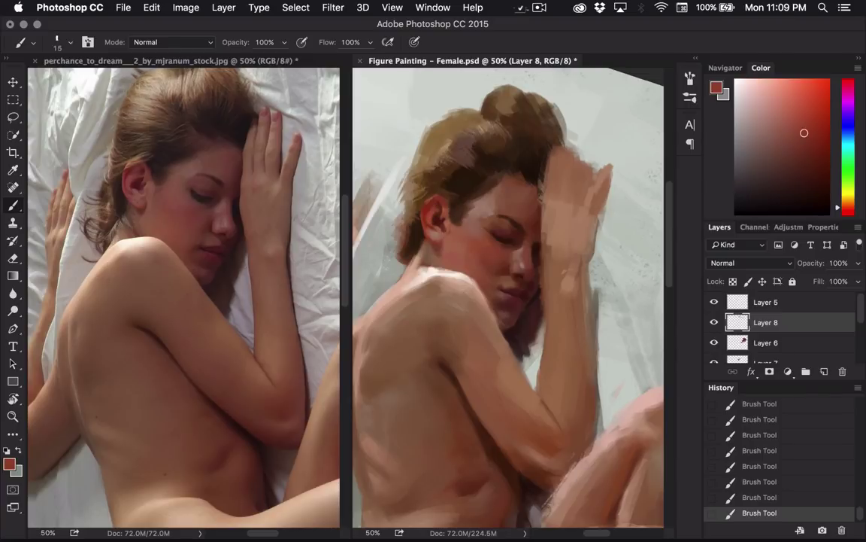
- Touch up the ear's hollow with sampled dark red and muted red, ending at a 15 px brush
key("bracketright")
left_click(403, 186, "alt")
left_click(440, 221, "alt")
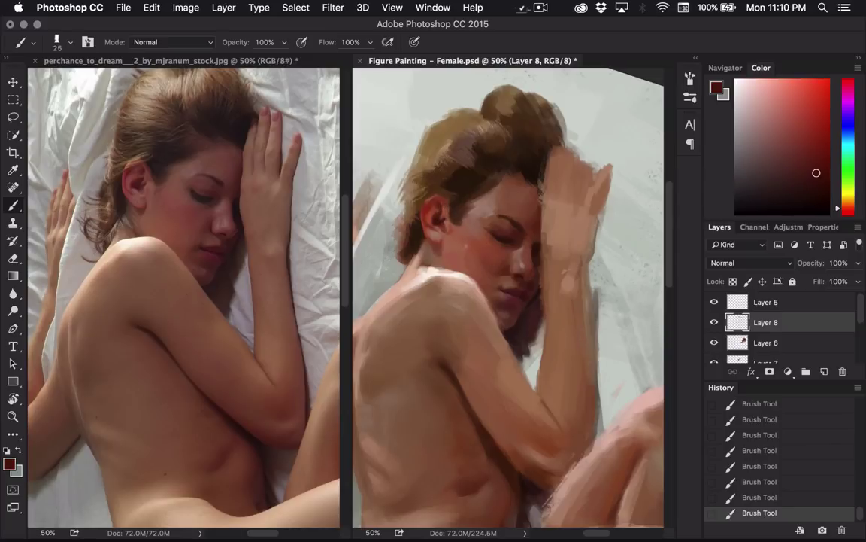
left_click(395, 218, "alt")
key("bracketleft")
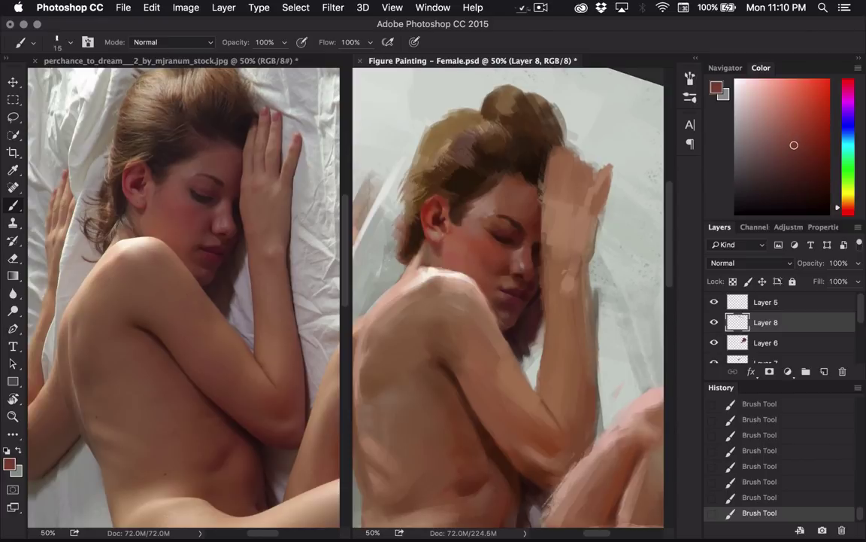
- Soften the earlobe and the sideburn in front of the ear with sampled pinks and browns, enlarging the brush to 30 px
left_click(439, 231, "alt")
left_click(397, 218, "alt")
left_click(397, 227, "alt")
key("bracketright")
key("bracketright")
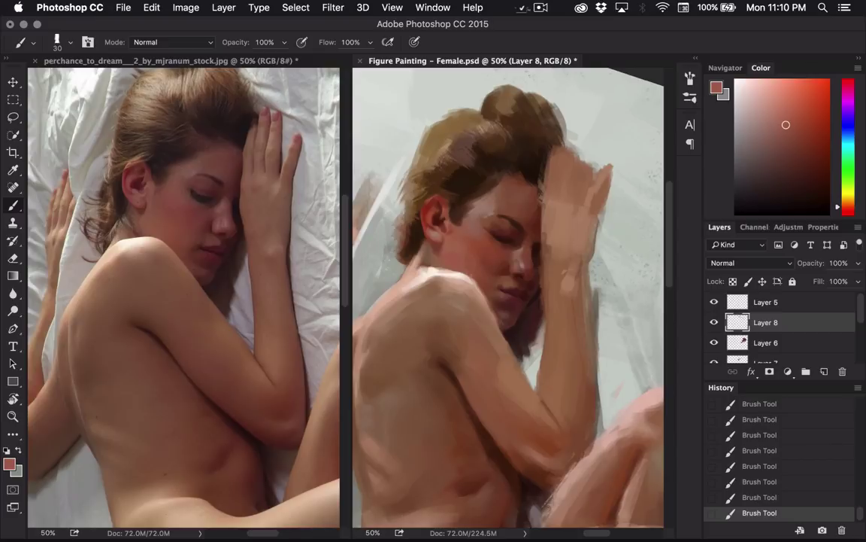
left_click(415, 194, "alt")
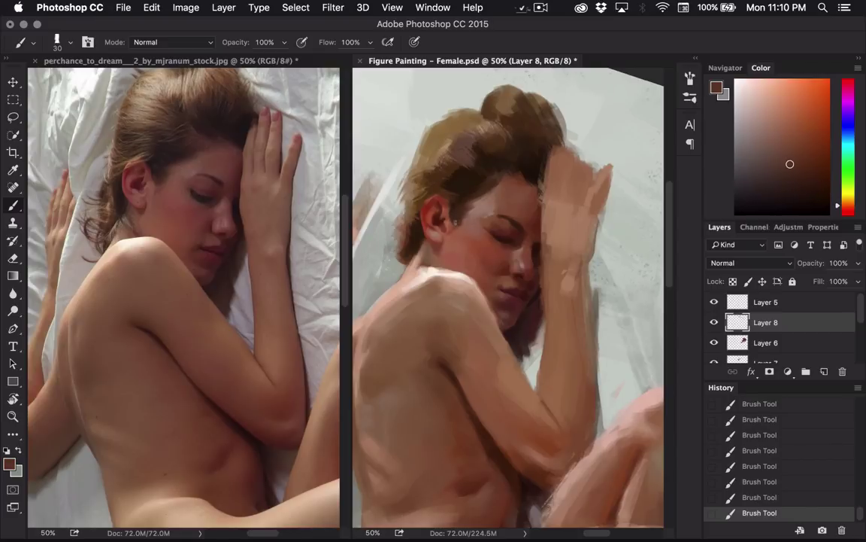
left_click(411, 201, "alt")
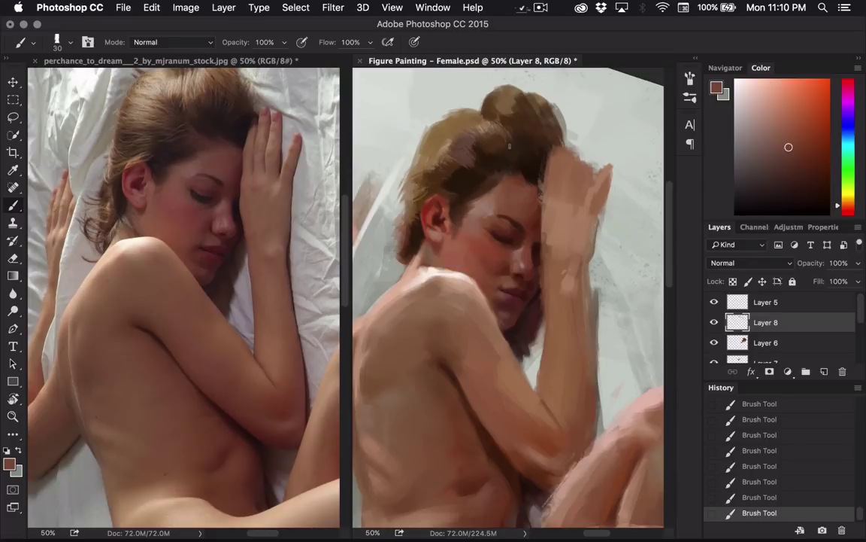
- Rework the hairline above the forehead with sampled brown at 45 px and dark reddish brown at 30 px
left_click(497, 176, "alt")
key("]")
key("]")
key("]")
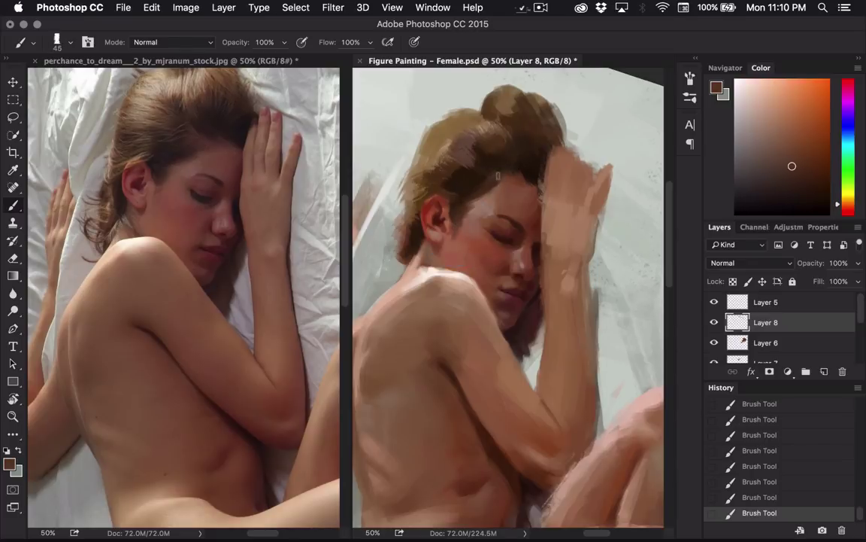
left_click(536, 220, "alt")
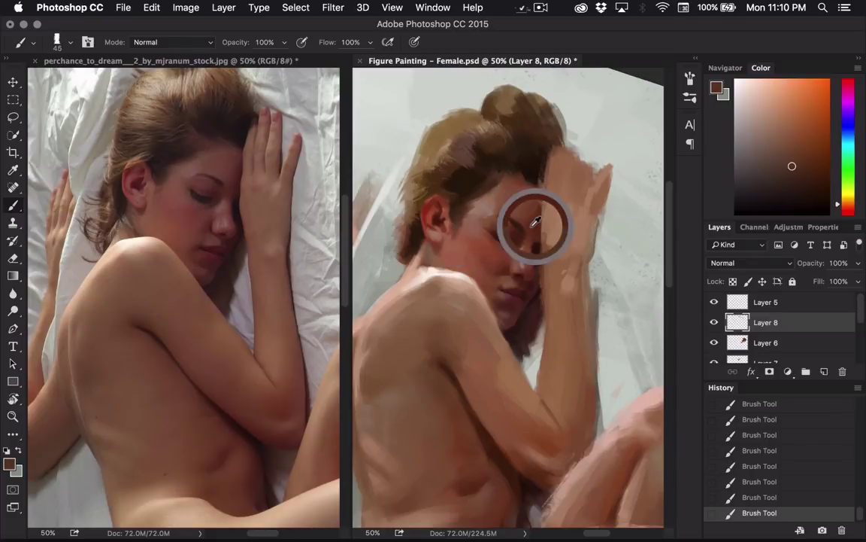
key("[")
key("[")
key("[")
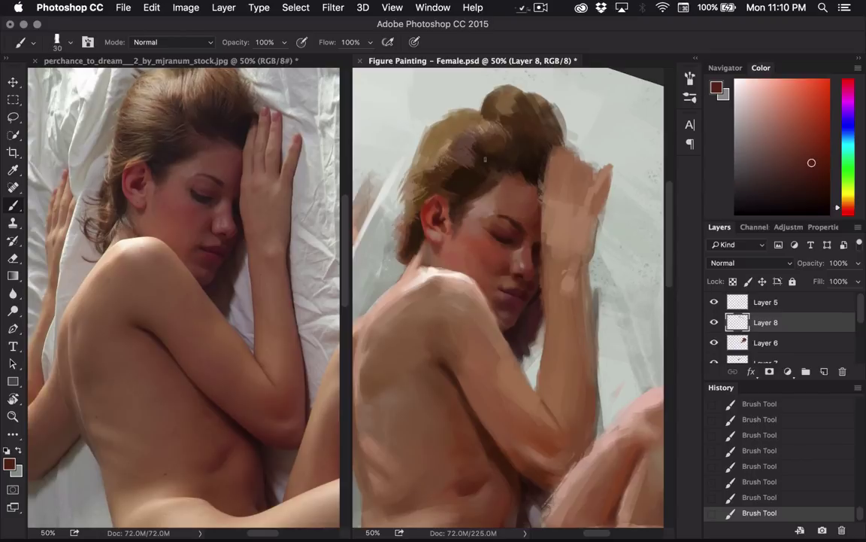
- Break up the forehead hairline and the dark hair above it at 30 px with sampled dark browns and skin tones
key("bracketleft")
key("bracketright")
left_click(493, 165, "alt")
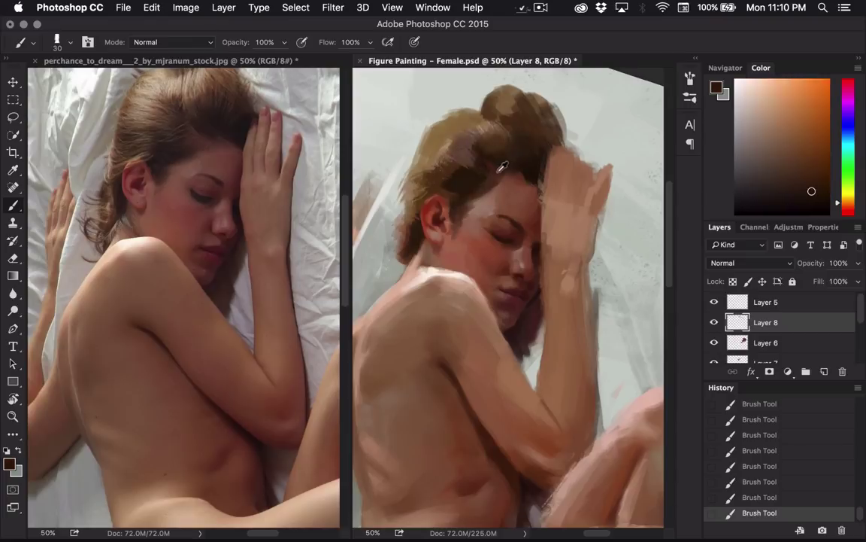
left_click(505, 168, "alt")
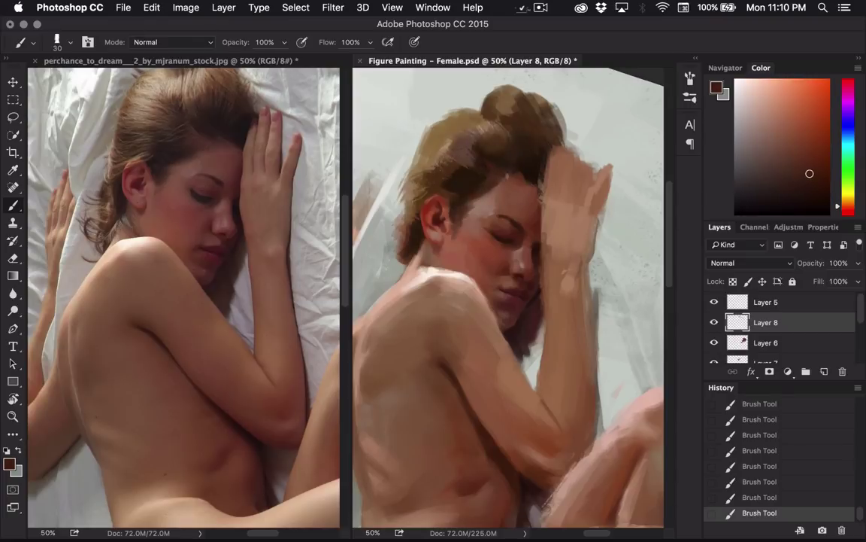
left_click(451, 164, "alt")
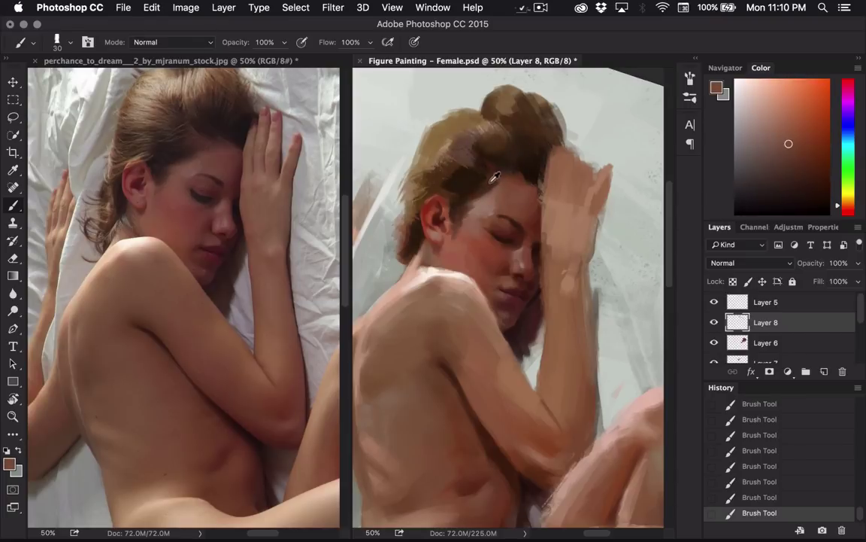
left_click(458, 167, "alt")
left_click(475, 154, "alt")
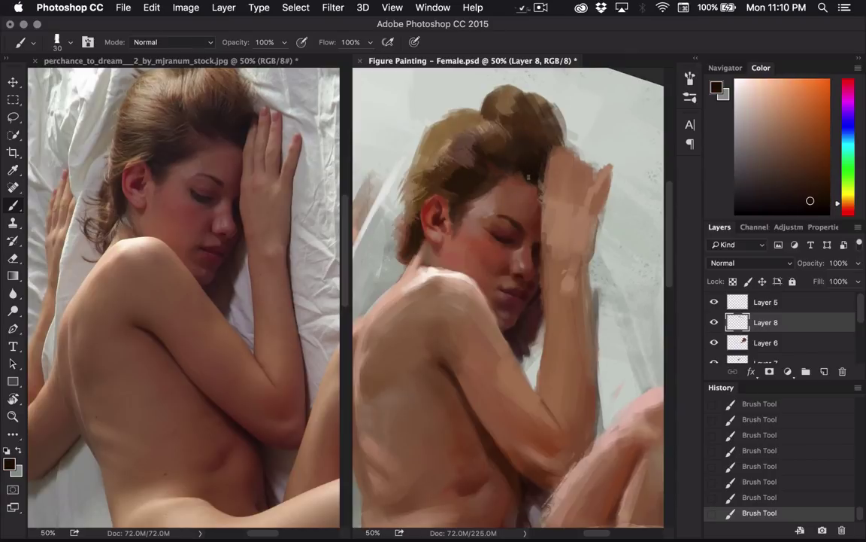
left_click(535, 162, "alt")
left_click_drag(486, 164, 489, 145)
- Realign the reference photo with the painting and add a light tan highlight to the crown of the hair at 35 px
left_click_drag(478, 224, 496, 256)
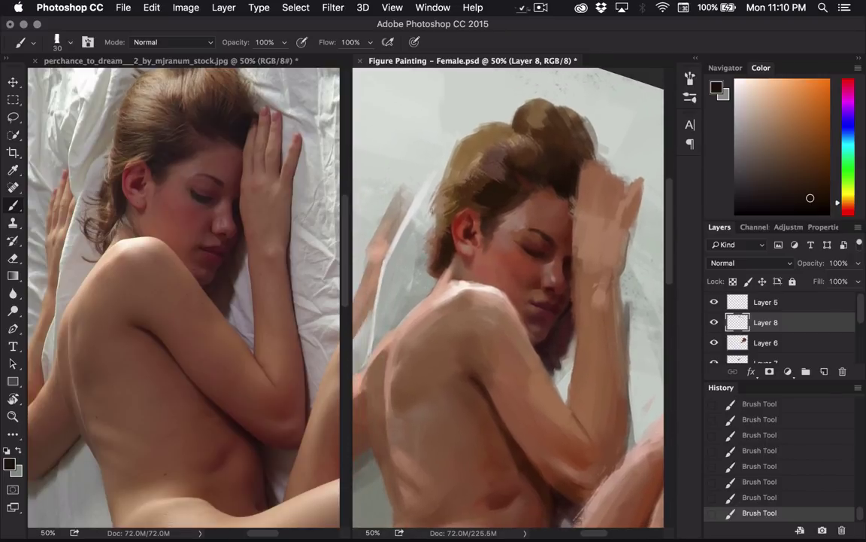
left_click(263, 222)
left_click_drag(263, 222, 260, 254)
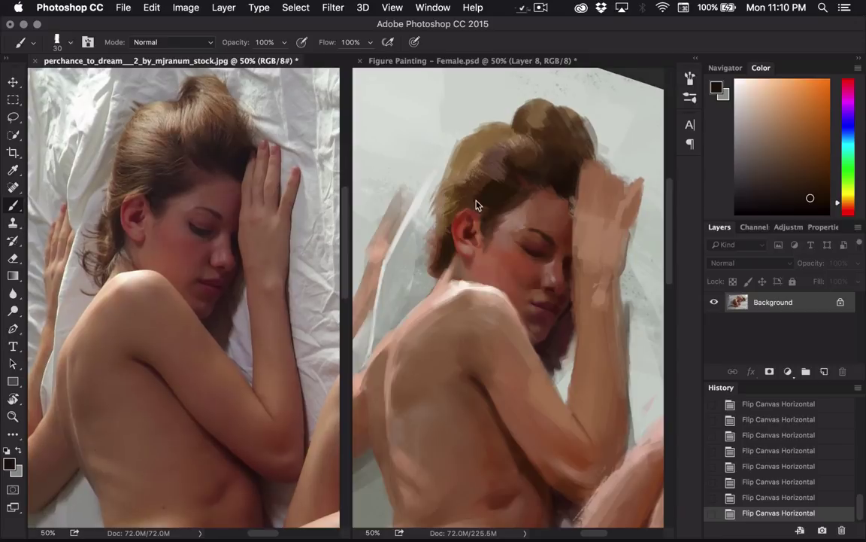
left_click(487, 191)
left_click_drag(488, 189, 478, 213)
left_click(466, 182, "alt")
key("bracketright")
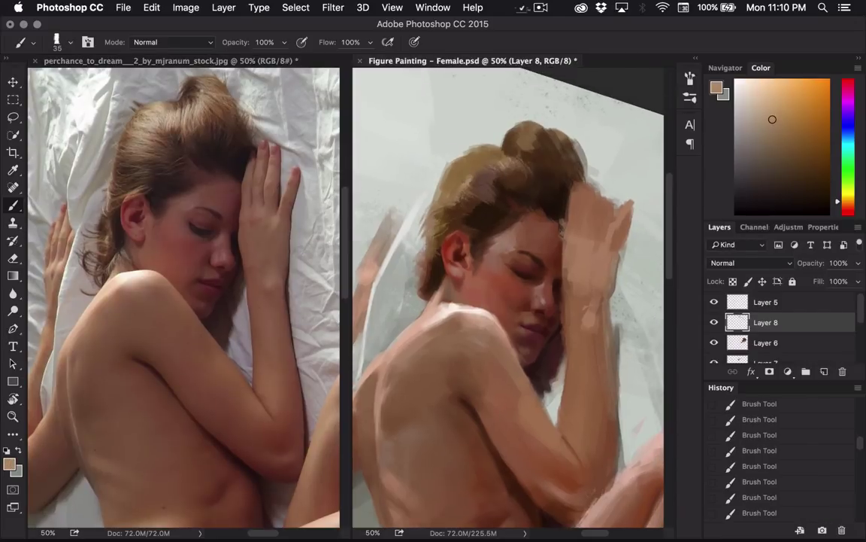
left_click_drag(464, 182, 474, 175)
- Switch to the 60 px Hair/Fur brush and paint pale grey and pale yellow highlights on the crown, reducing the brush to 50 px
right_click(512, 192)
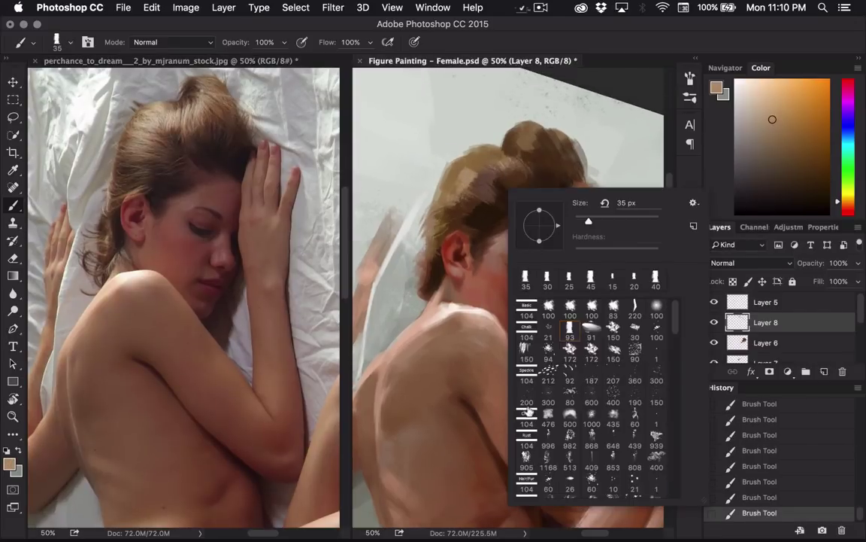
left_click(592, 481)
key("Return")
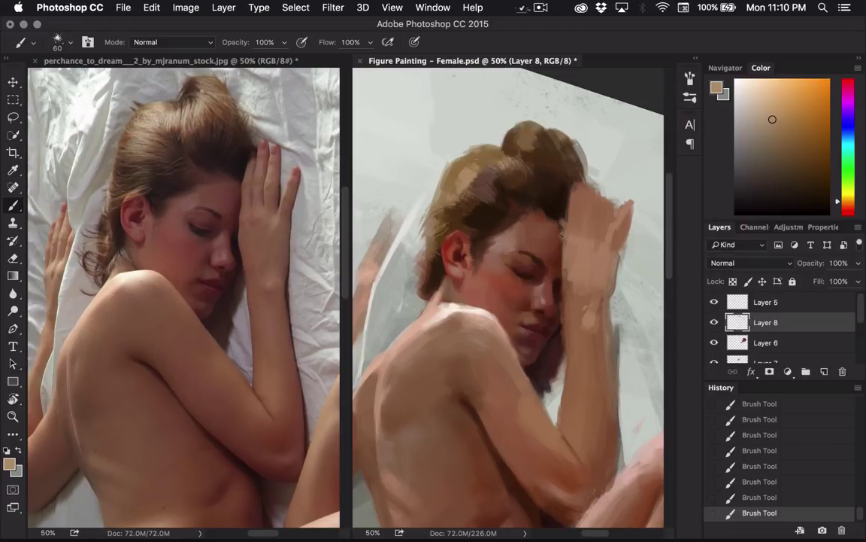
left_click(466, 161, "alt")
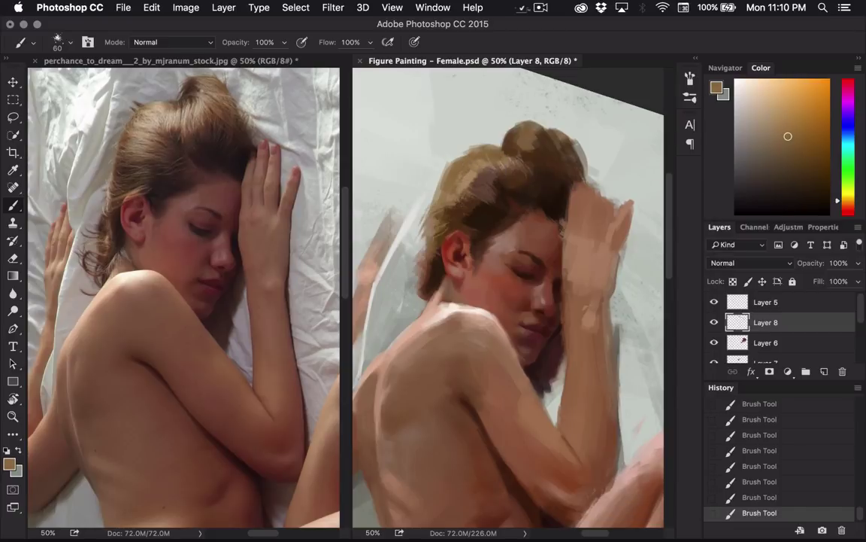
left_click(423, 160, "alt")
left_click(490, 119, "alt")
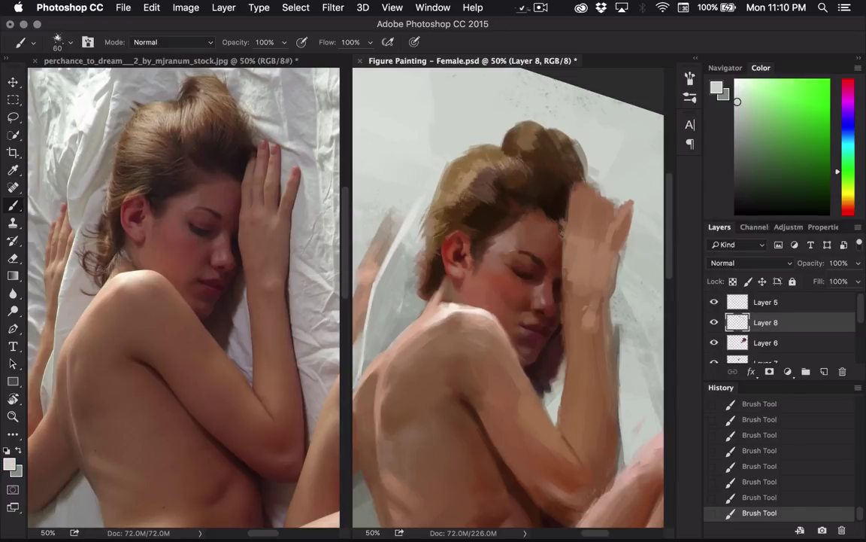
left_click_drag(464, 170, 484, 167)
key("[")
left_click(472, 171, "alt")
left_click(750, 100)
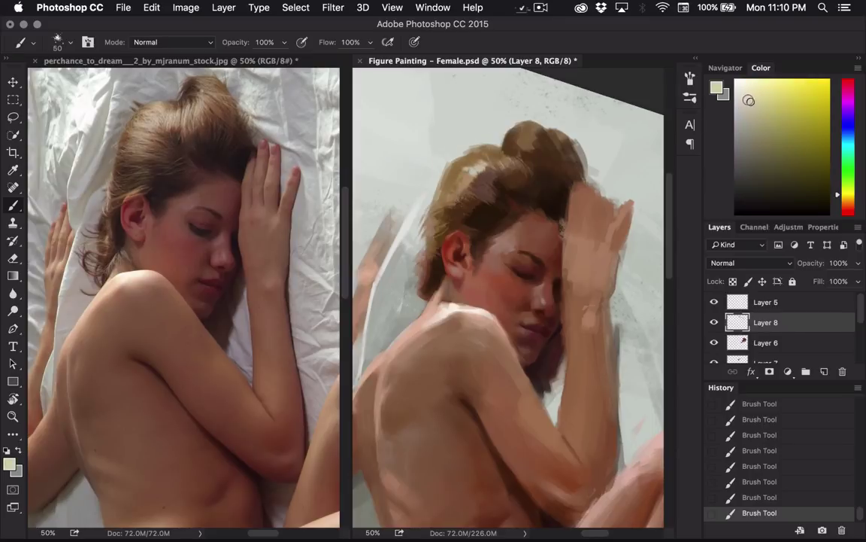
left_click_drag(447, 143, 453, 140)
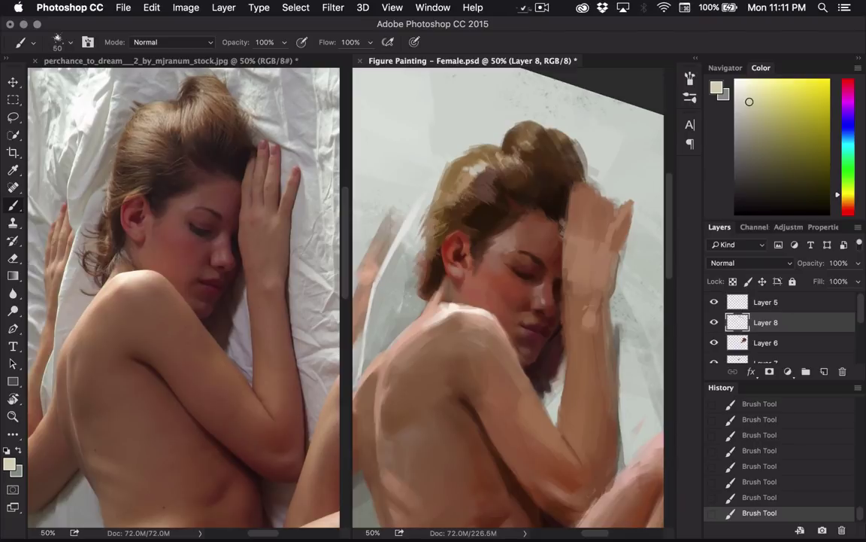
- Break the crown highlights into strands with sampled tans and browns at 60 px, ending with muted reddish brown at 40 px
left_click(431, 148, "alt")
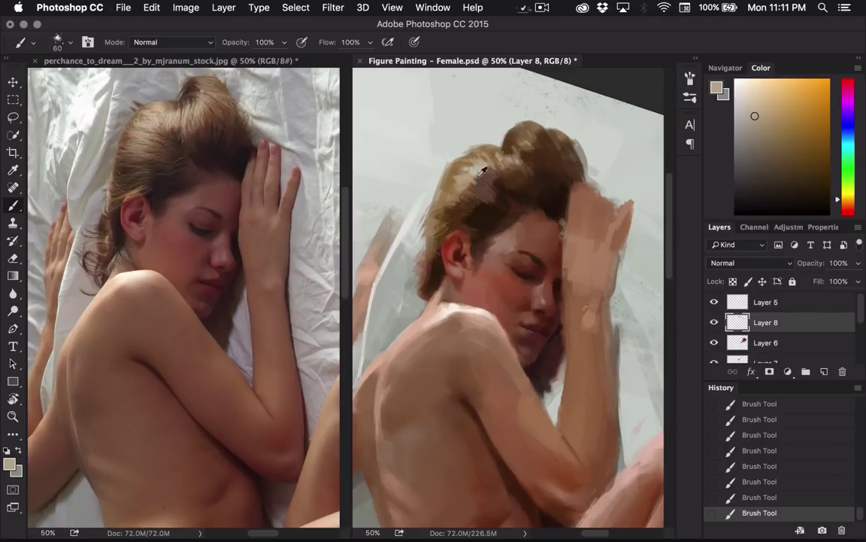
left_click(508, 164, "alt")
left_click(442, 141, "alt")
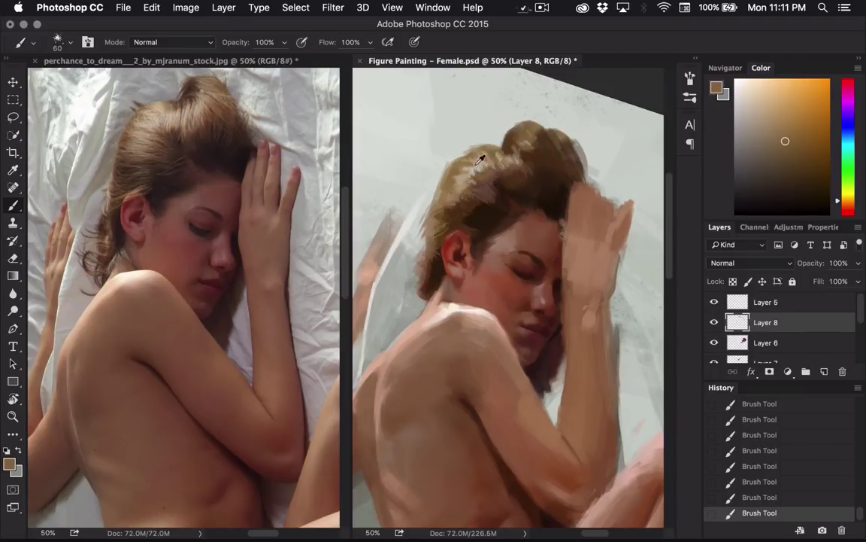
left_click(432, 143, "alt")
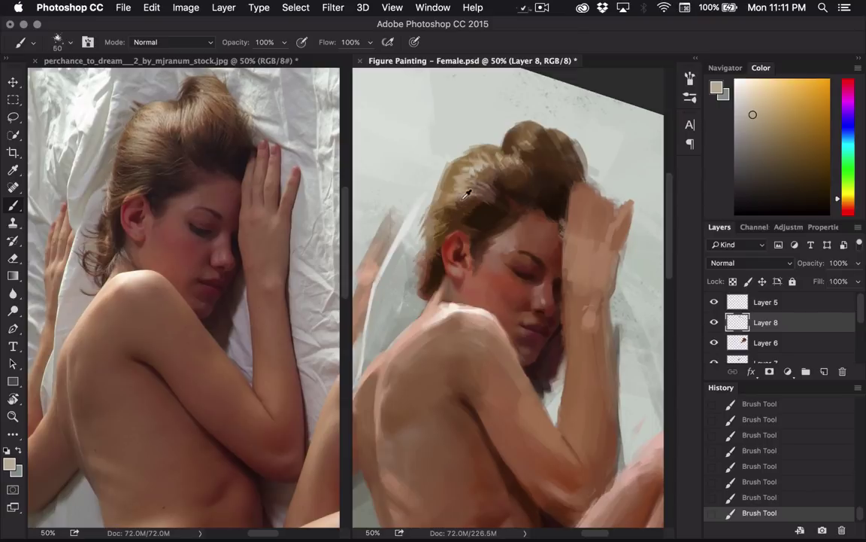
left_click(407, 177, "alt")
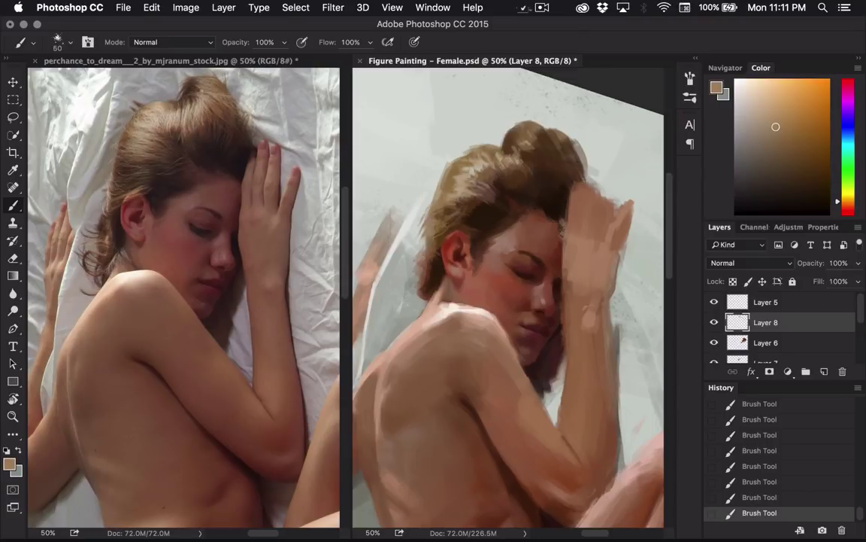
left_click(444, 168, "alt")
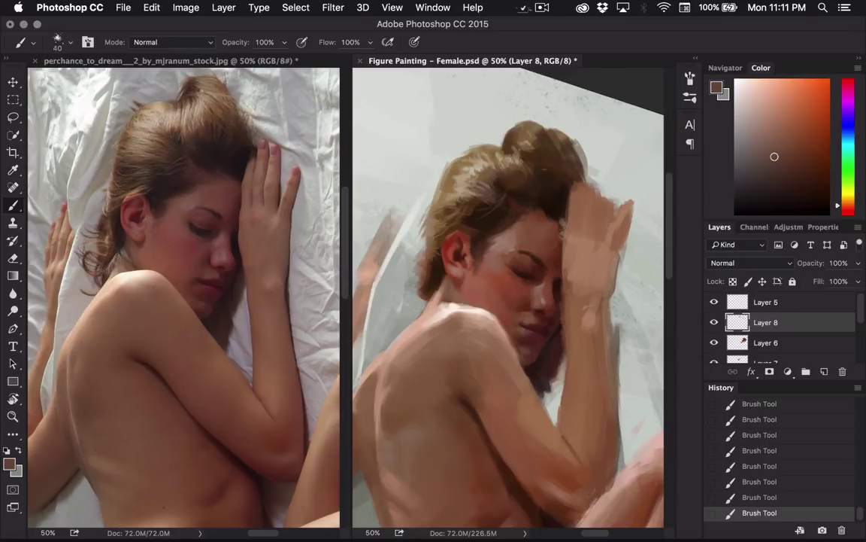
- Paint fine flyaway strands around the bun and crown with sampled dark brown and tan at 45 px, undoing the overlong stroke above the bun
left_click(277, 203)
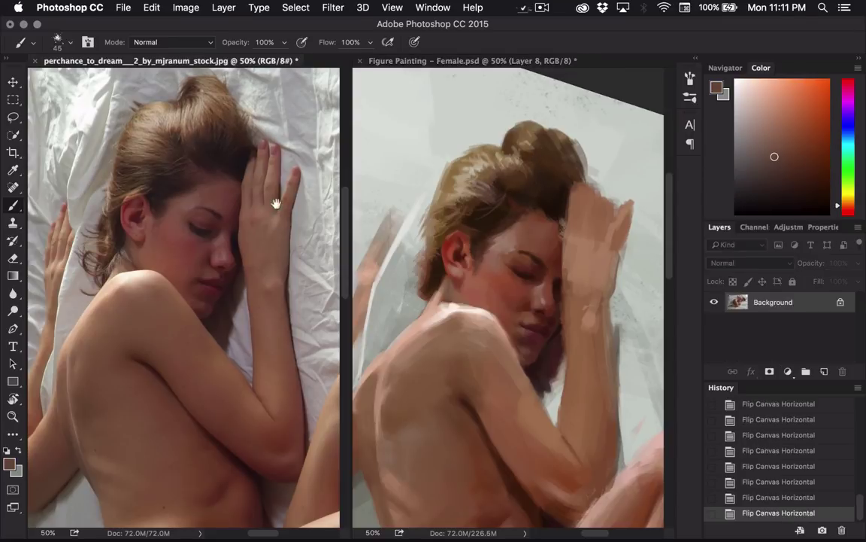
scroll(277, 203, "up", 2)
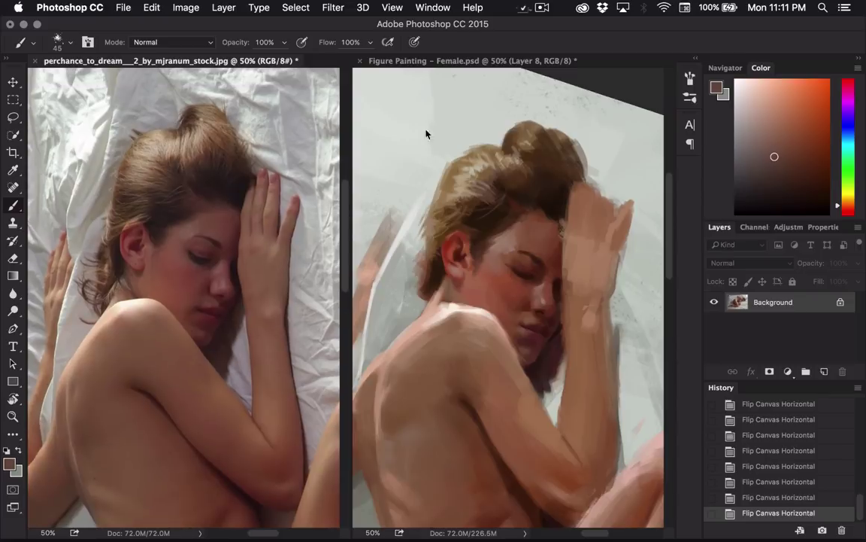
left_click(552, 129, "alt")
left_click(557, 140)
left_click_drag(535, 109, 555, 136)
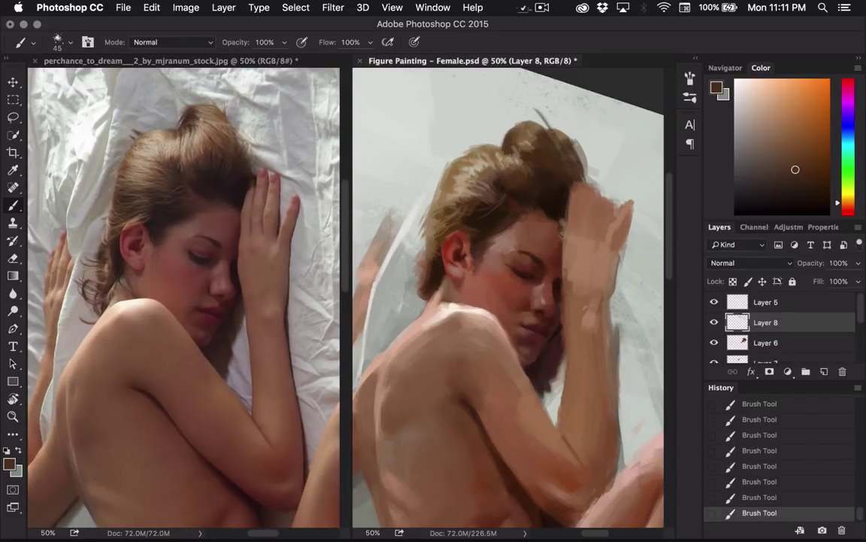
left_click(743, 497)
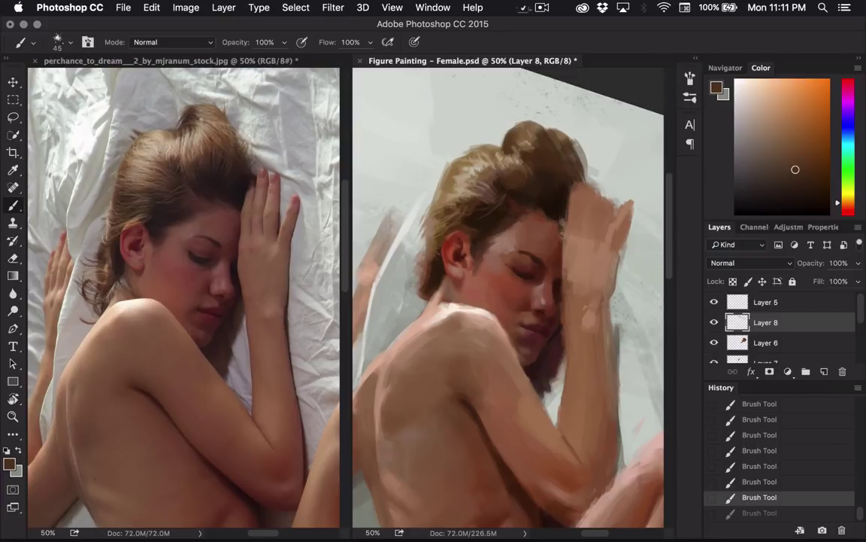
key("super+z")
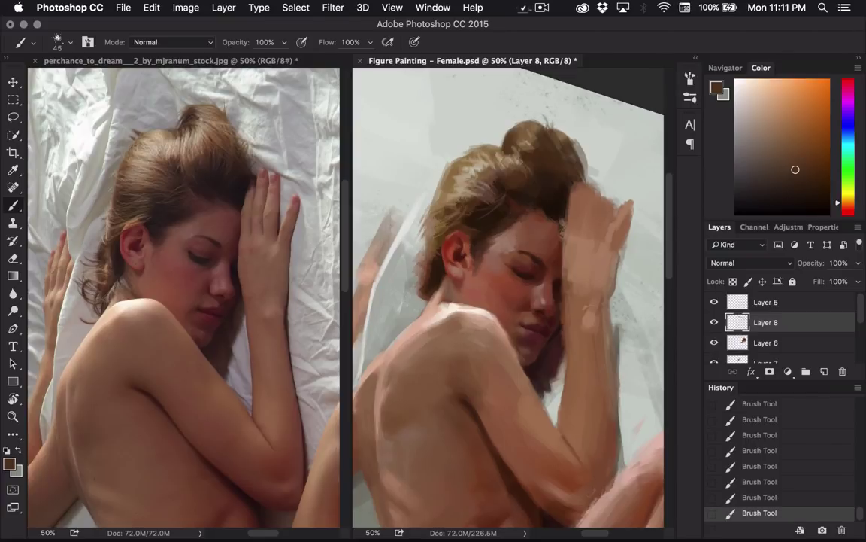
left_click(565, 131)
left_click(414, 147, "alt")
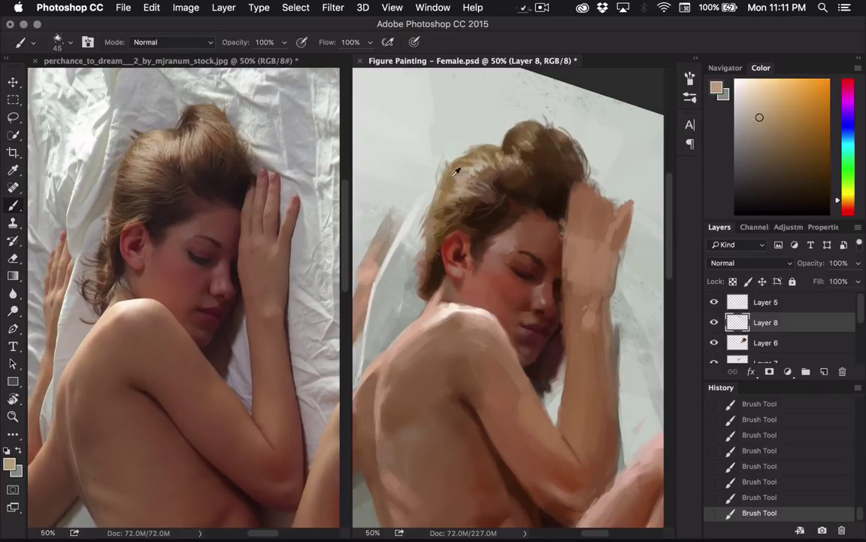
left_click(410, 154, "alt")
- Add a new layer and paint thin strands over the upper ear and the hair around it with sampled tans and browns at 45 px
key("super+shift+alt+n")
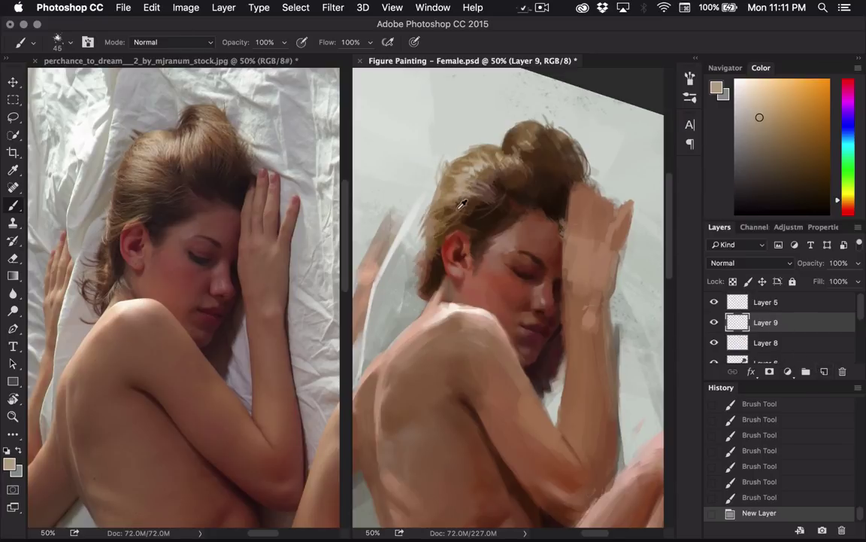
left_click(413, 183, "alt")
left_click_drag(399, 229, 413, 208)
left_click_drag(443, 245, 455, 229)
mouse_move(450, 239)
left_mouse_down()
mouse_move(463, 224)
mouse_move(454, 232)
left_mouse_up()
left_click(465, 211, "alt")
mouse_move(446, 243)
left_mouse_down()
mouse_move(458, 226)
mouse_move(450, 229)
left_mouse_up()
left_click_drag(441, 239, 453, 223)
left_click(447, 218, "alt")
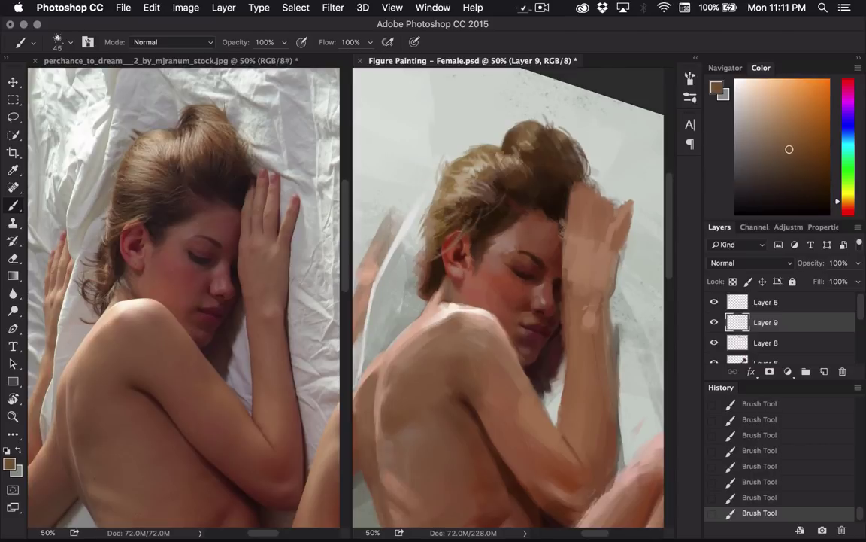
- Paint loose dark brown curls at the nape behind the ear, enlarging the brush from 50 to 70 px
key("bracketright")
left_click(388, 240, "alt")
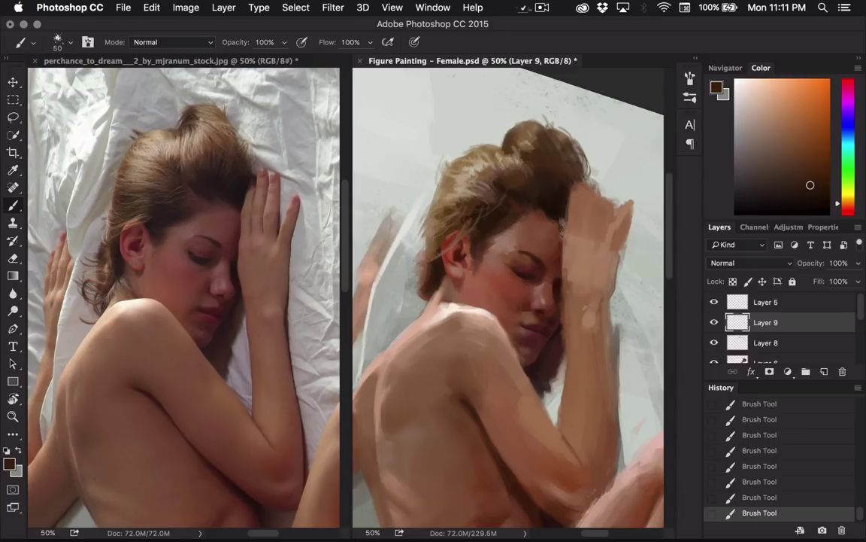
left_click_drag(426, 262, 415, 277)
left_click(392, 247, "alt")
key("bracketright")
key("bracketright")
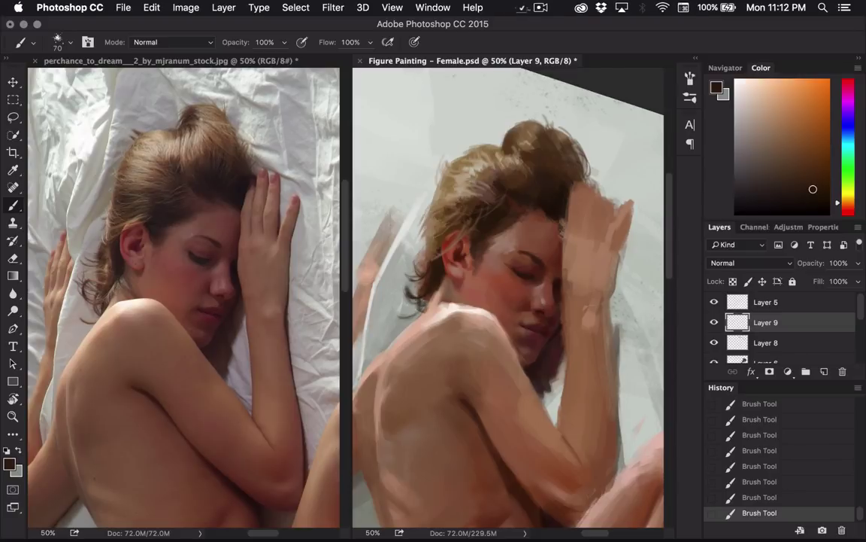
left_click(434, 258, "alt")
mouse_move(381, 268)
left_mouse_down()
mouse_move(382, 277)
mouse_move(388, 266)
left_mouse_up()
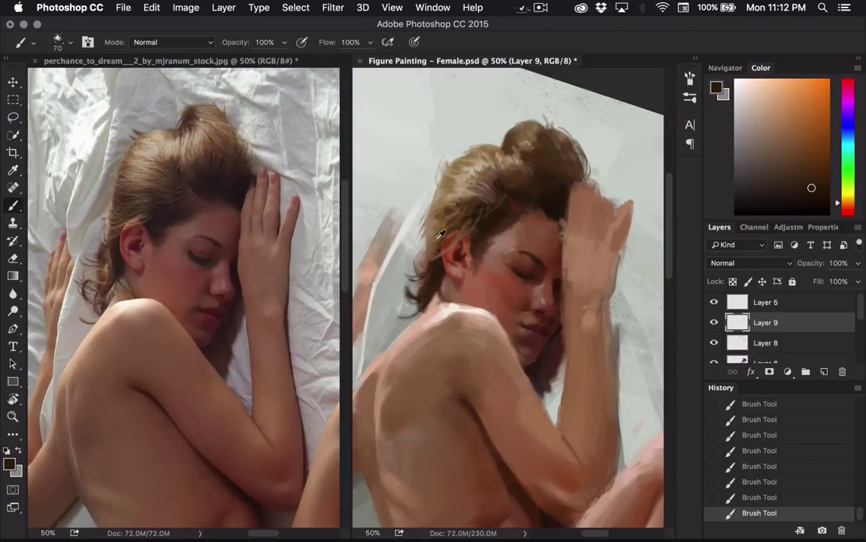
- Refine the hair behind the ear with sampled browns at 50 px and light tan at 40 px
left_click(396, 212, "alt")
key("bracketleft")
key("bracketleft")
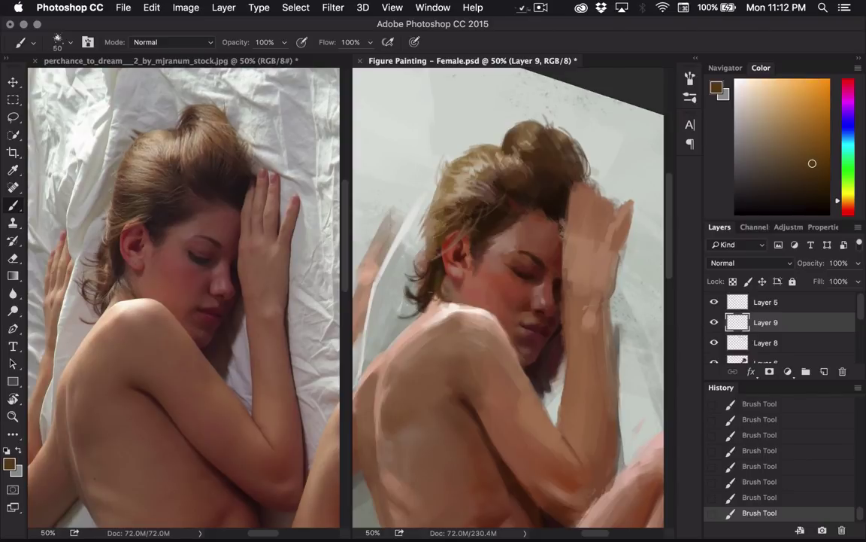
left_click(394, 192, "alt")
key("bracketleft")
left_click(415, 160, "alt")
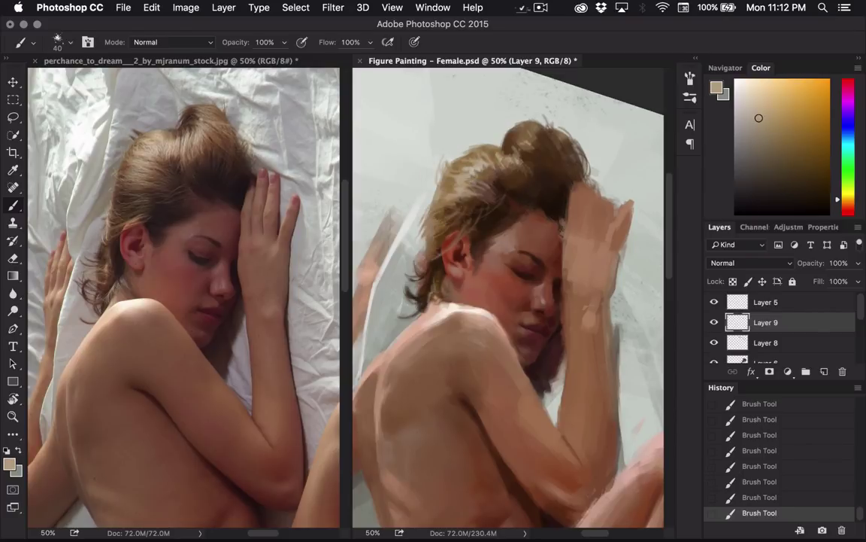
- Blend strands through the side hair above and behind the ear with sampled brown and light tan at 35 to 45 px
left_click(390, 245, "alt")
key("bracketright")
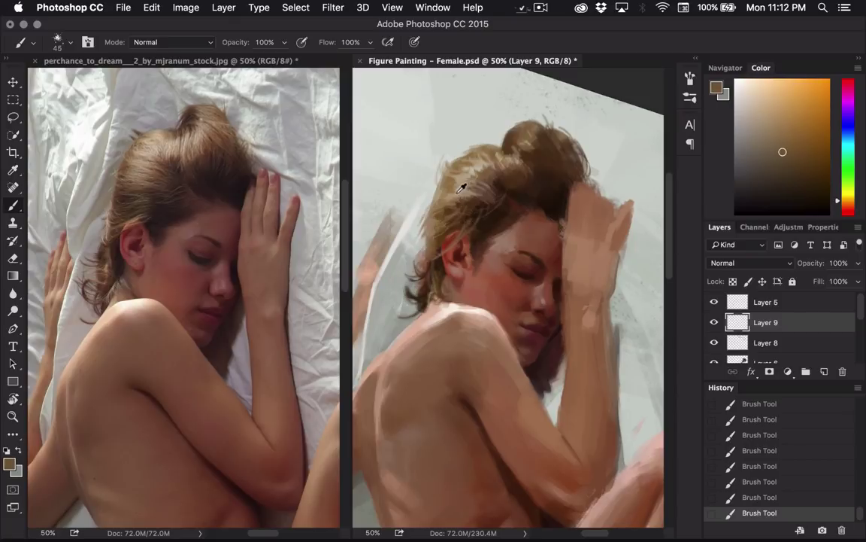
left_click(416, 174, "alt")
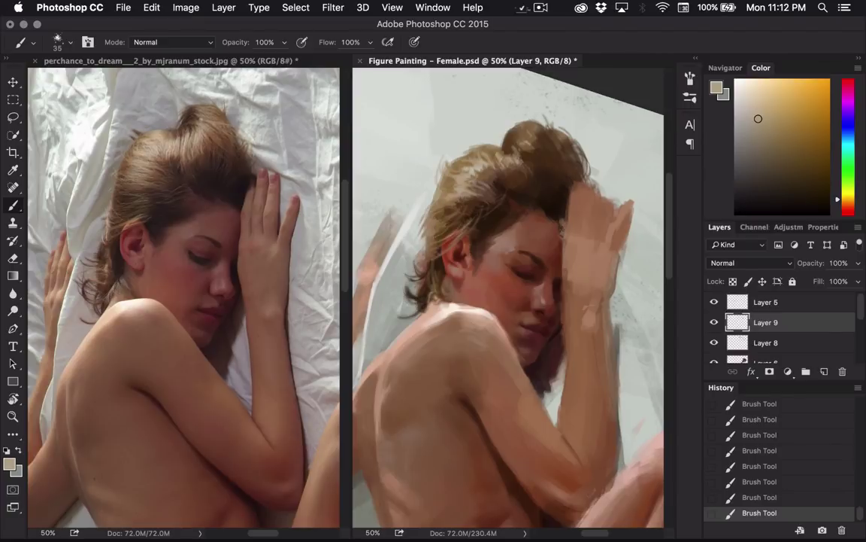
left_click(387, 224, "alt")
key("bracketright")
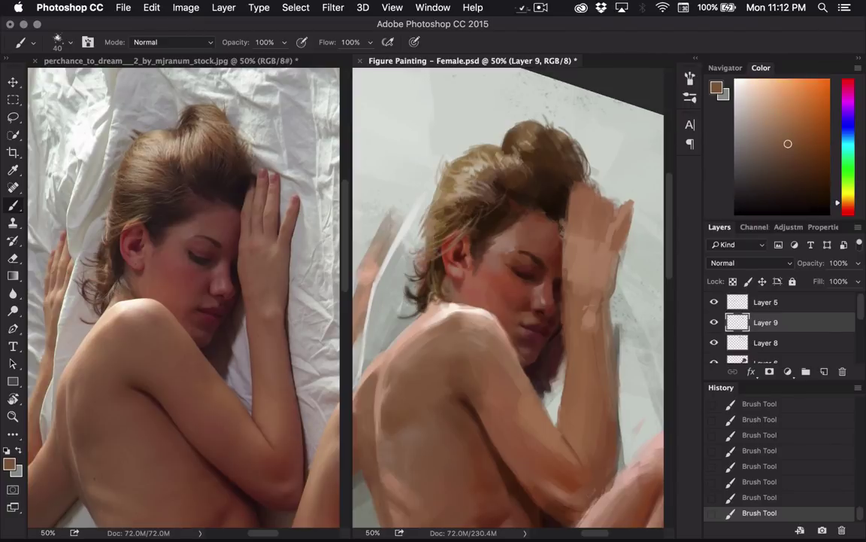
- Switch to the 93 px Chalk brush, reduce it to 30 px and touch up the chin with sampled reddish brown
left_click_drag(544, 296, 546, 281)
mouse_move(513, 382)
left_mouse_down()
mouse_move(515, 372)
mouse_move(515, 383)
mouse_move(485, 362)
mouse_move(534, 353)
mouse_move(493, 376)
left_mouse_up()
right_click(532, 313)
left_click(598, 361)
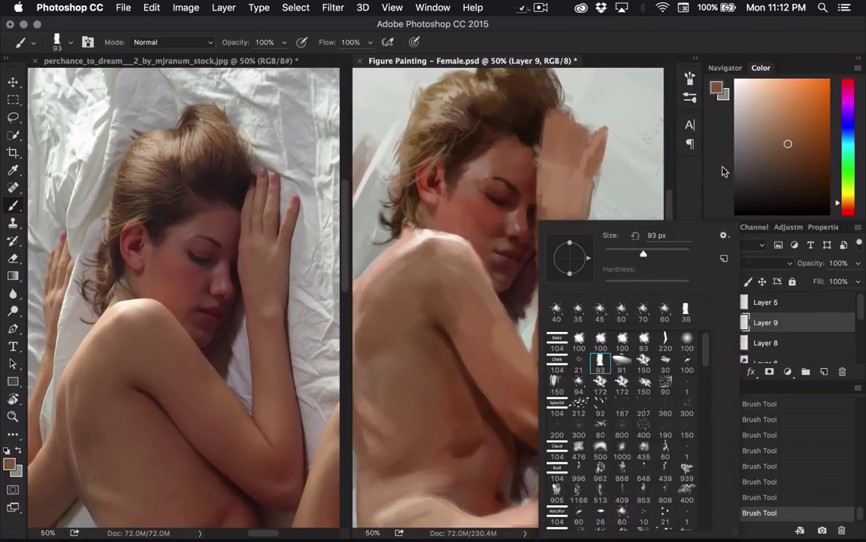
left_click(786, 146)
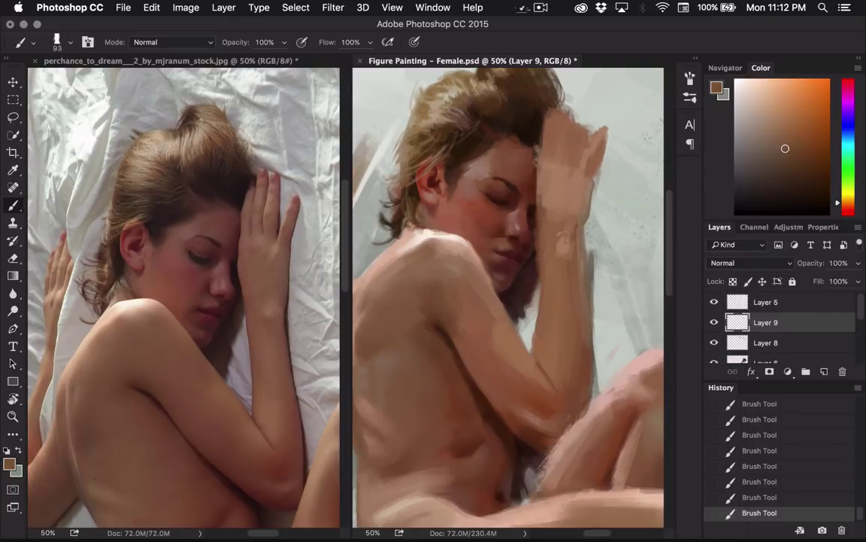
left_click(496, 268, "alt")
key("bracketleft")
key("bracketleft")
key("bracketleft")
key("bracketleft")
key("bracketleft")
key("bracketleft")
key("bracketleft")
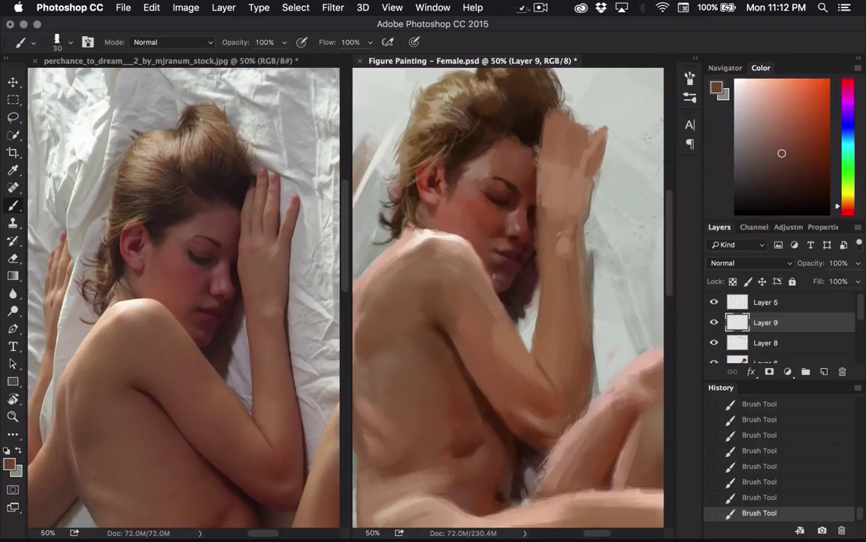
- Refine the shadow along the underside of the chin with sampled dark reddish browns, reducing the brush to 16 px
left_click(449, 254, "alt")
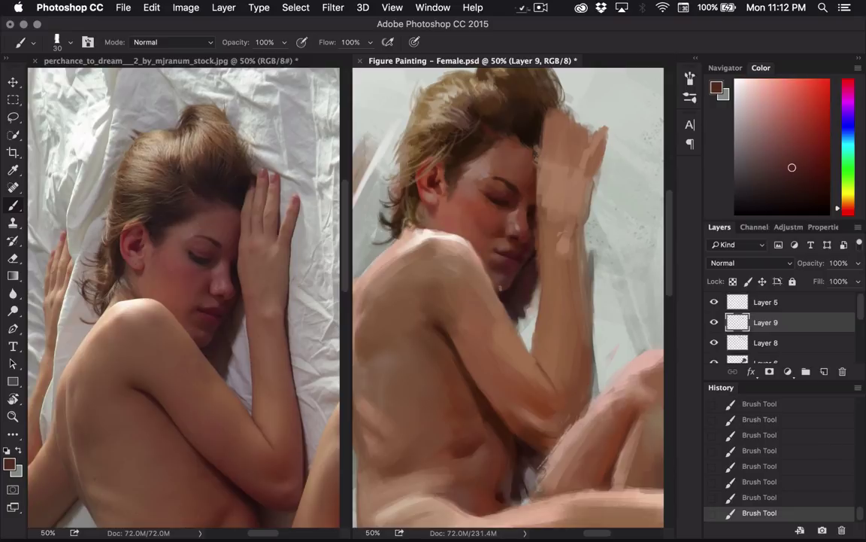
key("bracketleft")
key("bracketleft")
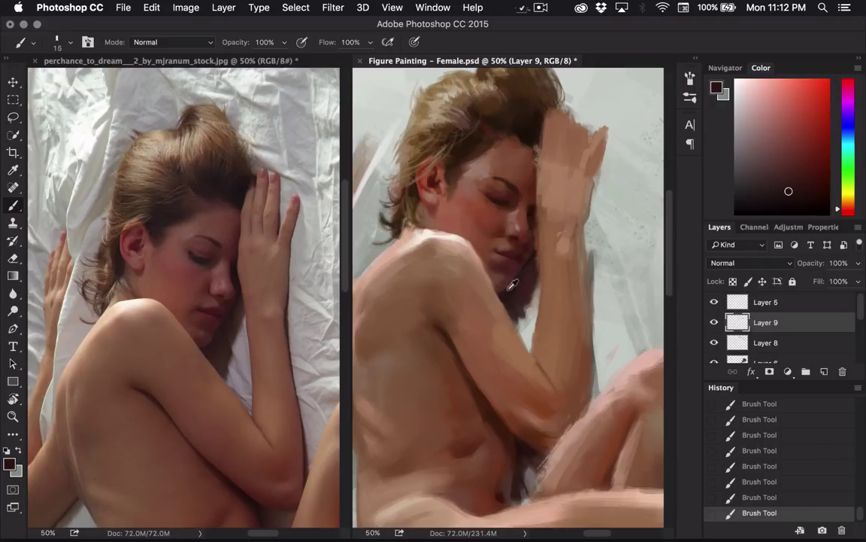
- Soften the skin around the corner of the mouth with sampled muted reds, using the brush at 35 to 40 px
key("bracketright")
key("bracketright")
left_click(446, 237, "alt")
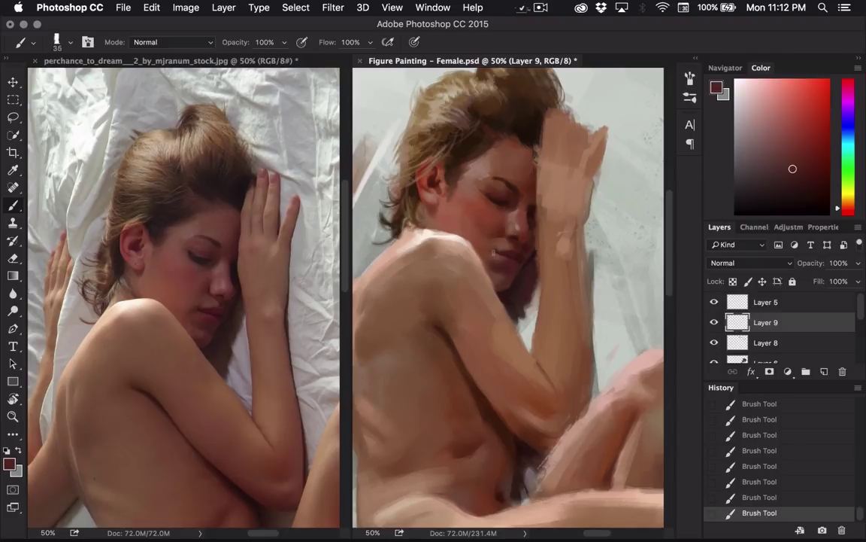
key("bracketright")
key("bracketright")
key("bracketright")
left_click(493, 251, "alt")
left_click(495, 259, "alt")
left_click(497, 261, "alt")
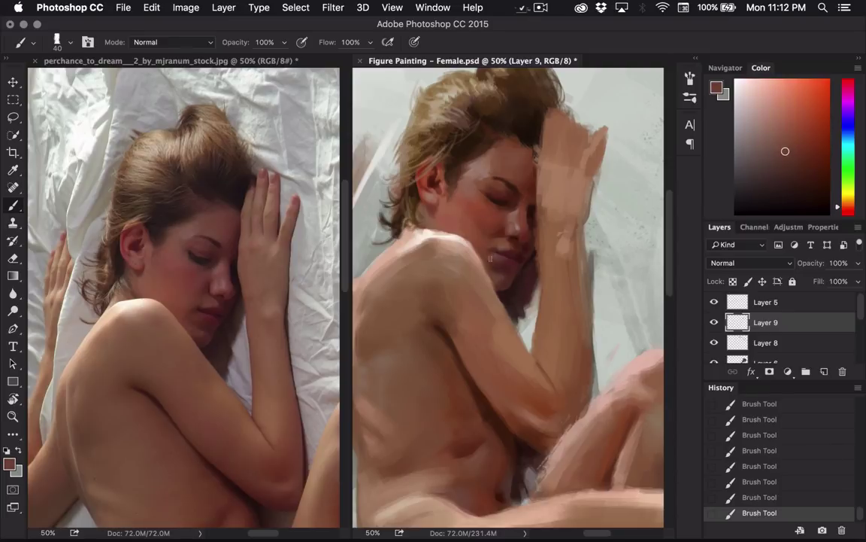
- Blend the chin and jaw below the lips with sampled dark reddish browns at 40 px
left_click(499, 268, "alt")
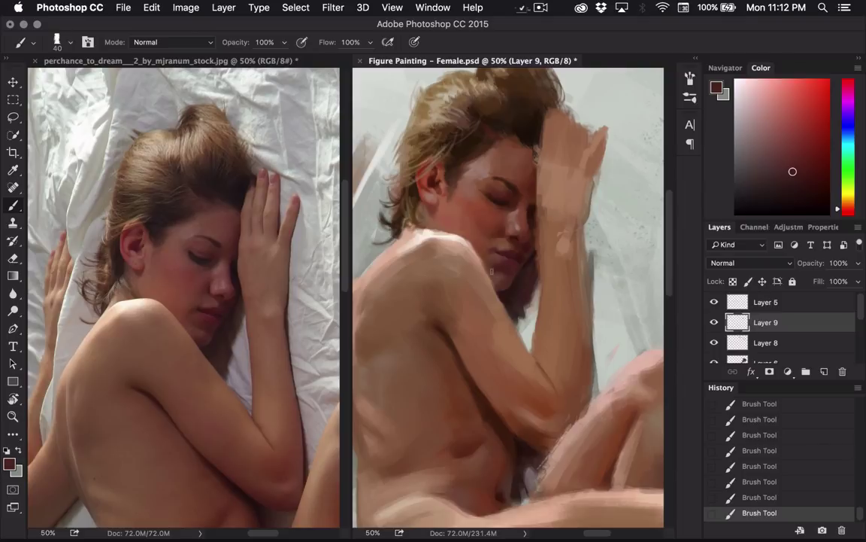
left_click(493, 271, "alt")
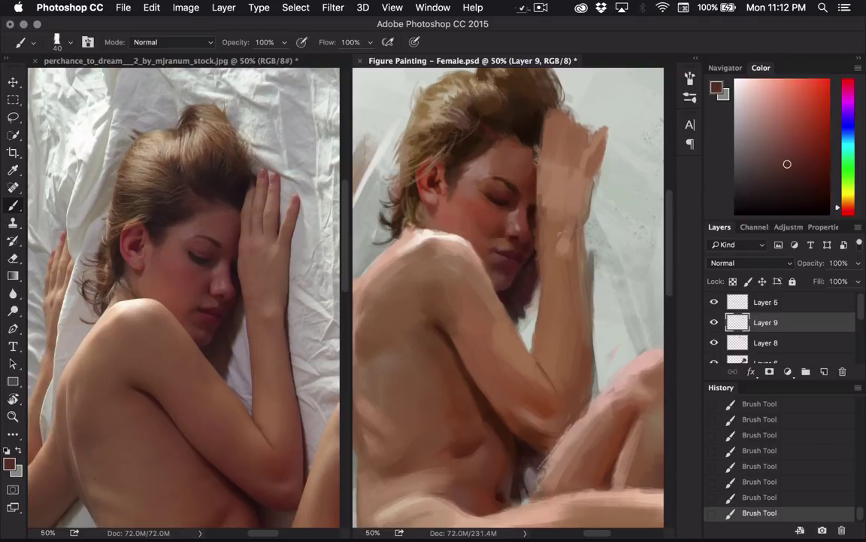
left_click(496, 274, "alt")
left_click(504, 270, "alt")
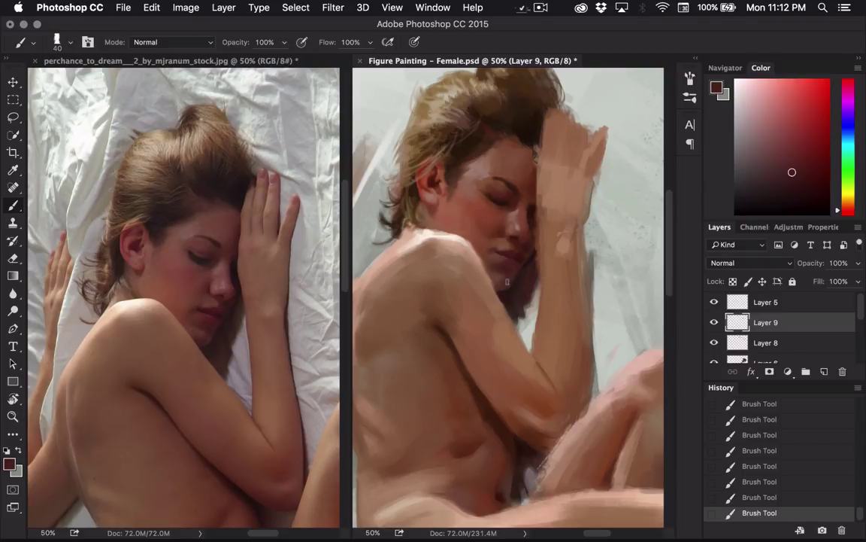
- Blend the reddish cheek between the nose and ear with sampled skin reds, enlarging the brush to 90 px
left_click(502, 226, "alt")
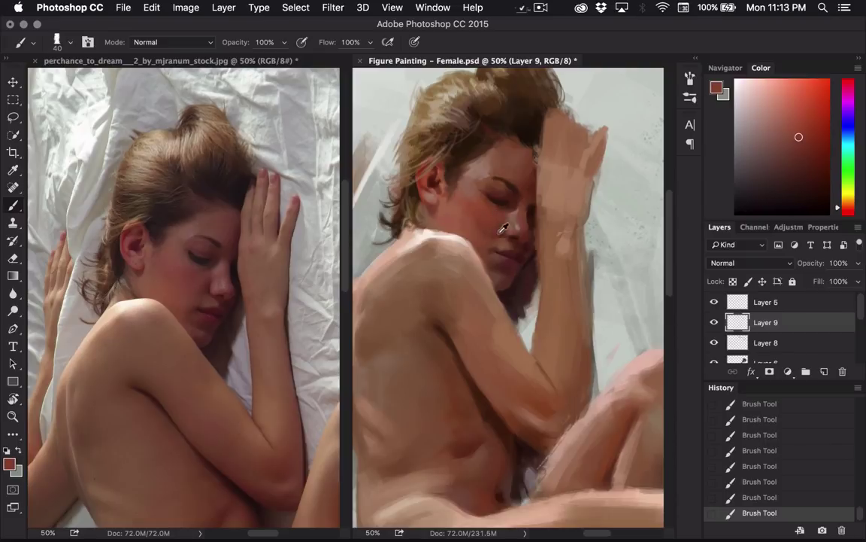
left_click(444, 210, "alt")
left_click(482, 216, "alt")
key("bracketright")
left_click(418, 196, "alt")
key("bracketright")
key("bracketright")
key("bracketright")
key("bracketright")
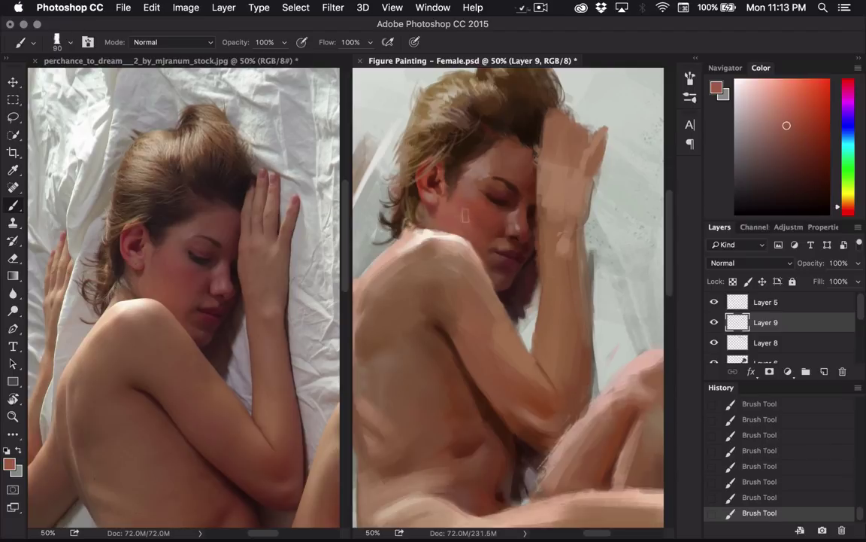
left_click(481, 224, "alt")
left_click_drag(483, 218, 470, 214)
- Refine the closed eyelid and the area beside the nose bridge with sampled reddish browns, reducing the brush to 35 to 40 px
key("bracketleft")
key("bracketleft")
key("bracketleft")
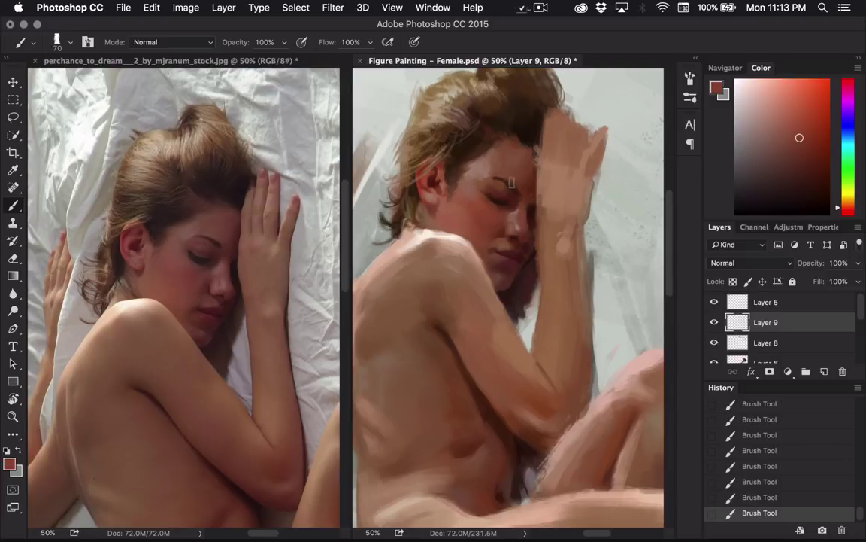
key("bracketleft")
key("bracketleft")
key("bracketleft")
key("bracketleft")
left_click(470, 172, "alt")
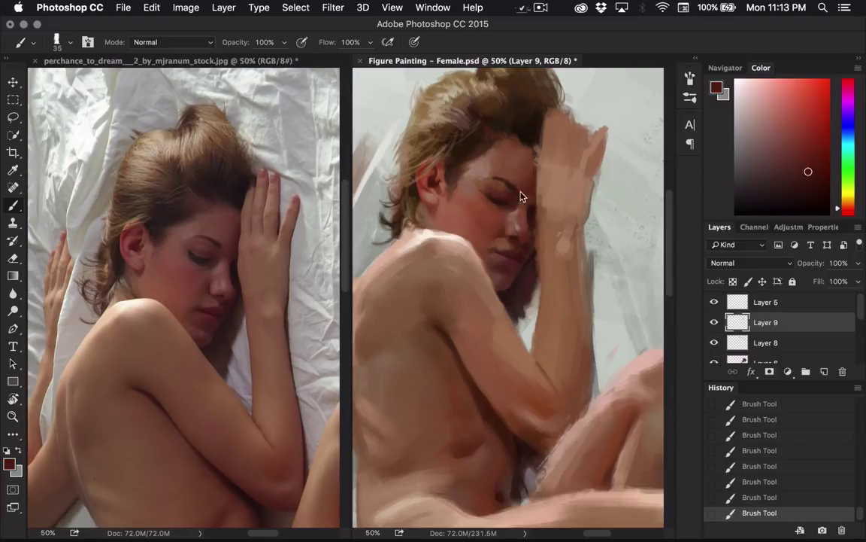
key("bracketright")
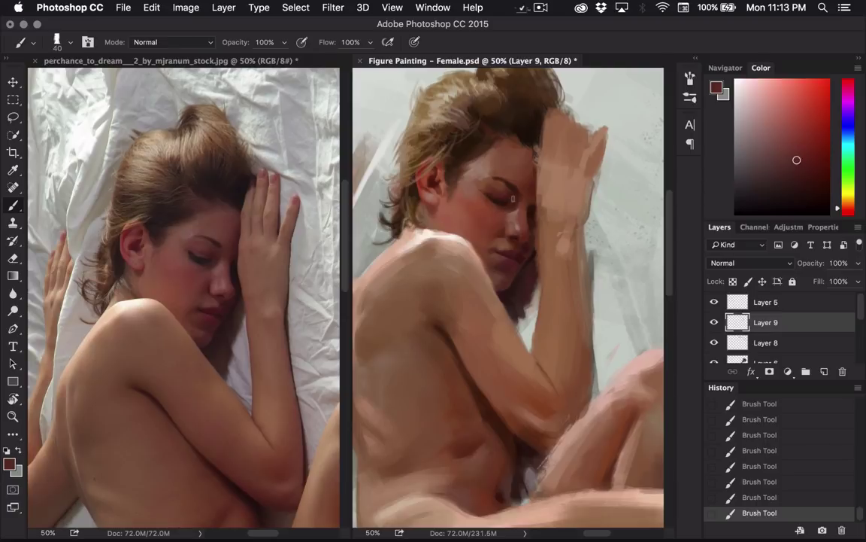
key("bracketleft")
left_click(516, 202, "alt")
left_click(518, 204, "alt")
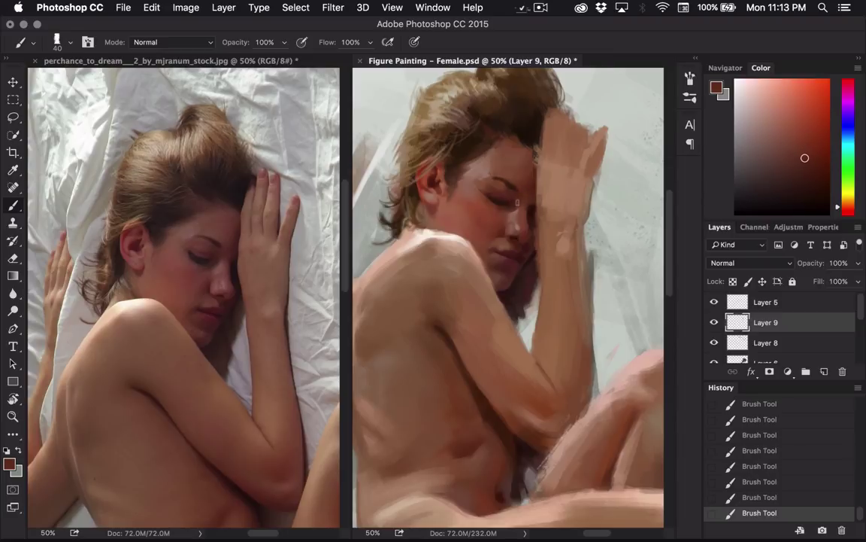
left_click(514, 201, "alt")
- Detail the closed eye and the shadow beside the nose with sampled reddish and very dark browns at 15 px
key("bracketleft")
key("bracketleft")
left_click(450, 171, "alt")
key("bracketleft")
key("bracketleft")
key("bracketleft")
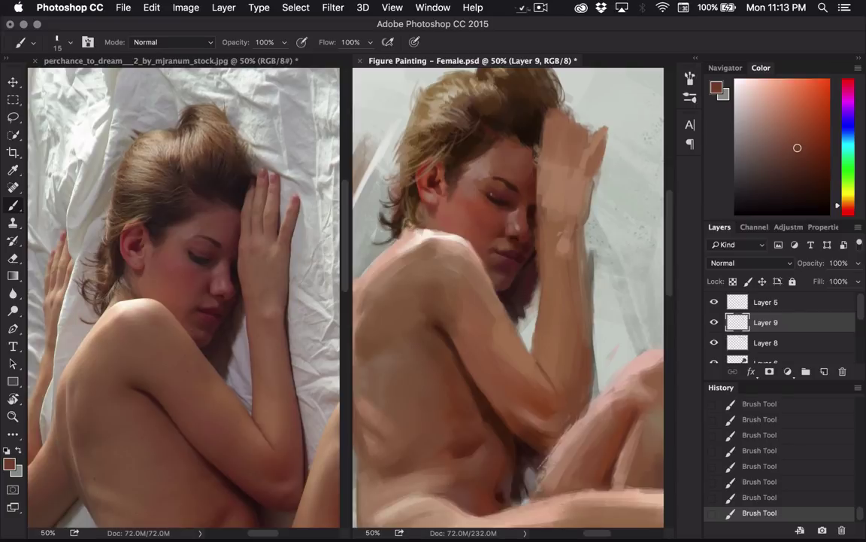
left_click(447, 174, "alt")
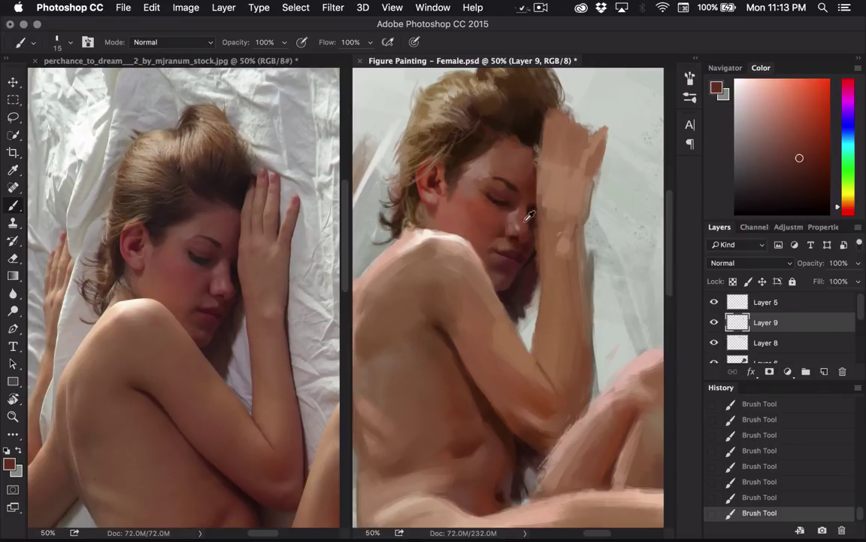
left_click(475, 182, "alt")
left_click(528, 218, "alt")
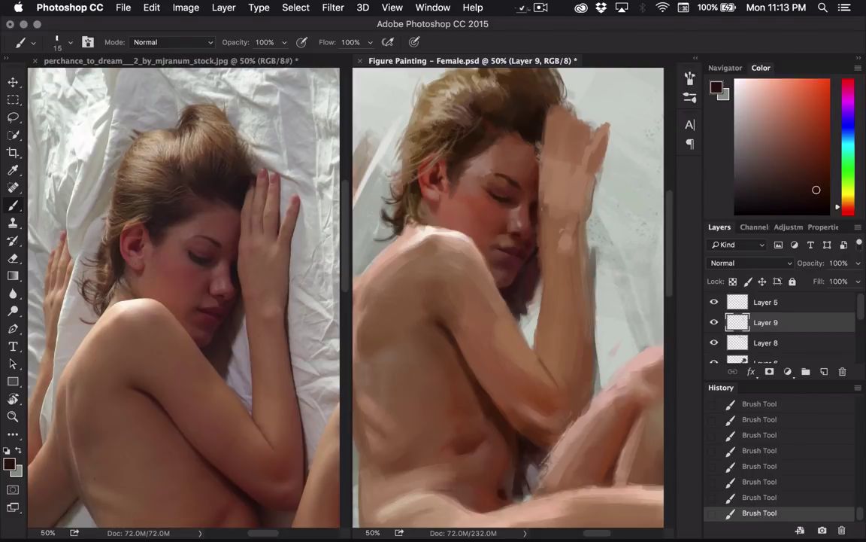
key("super+minus")
key("super+minus")
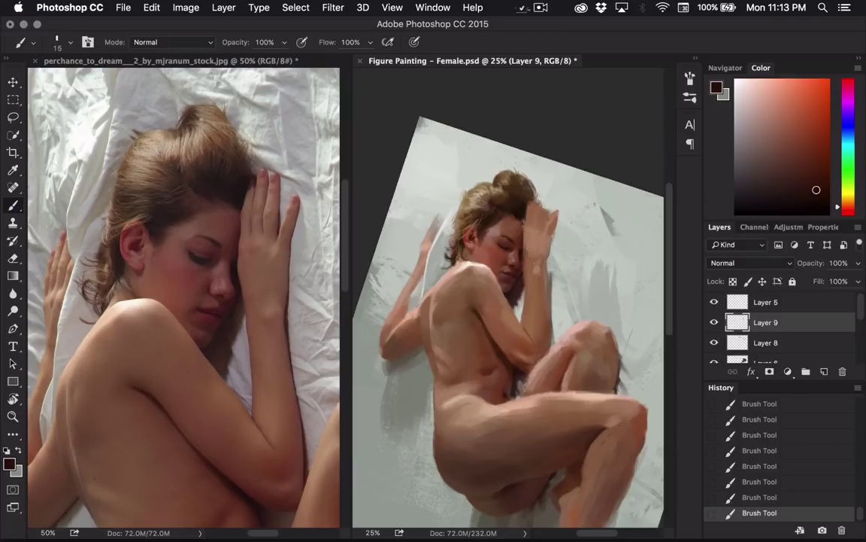